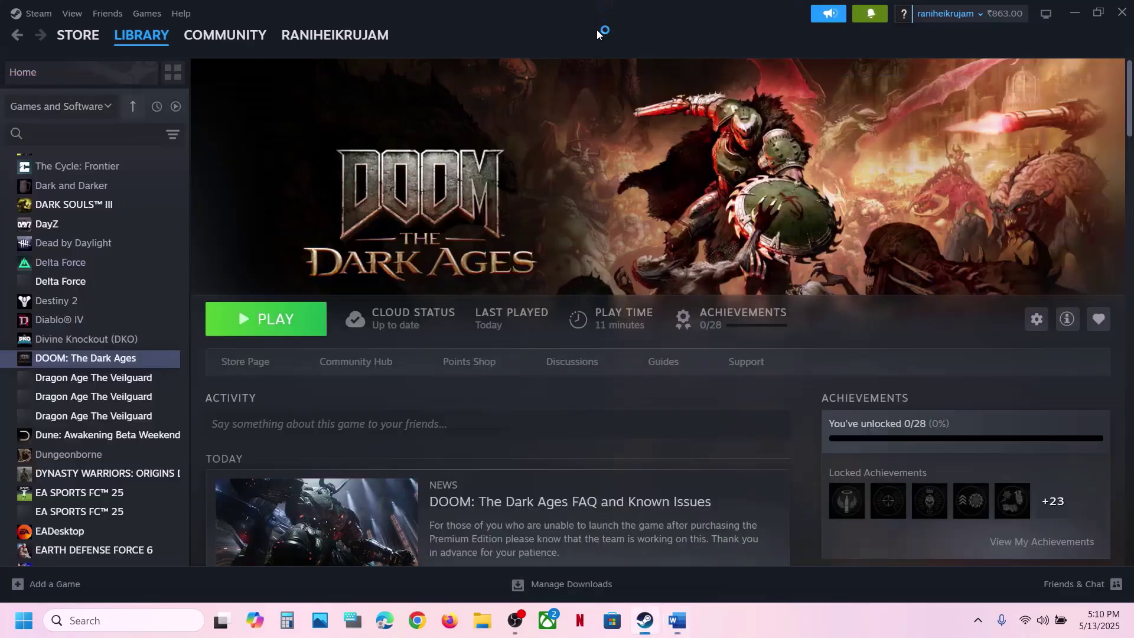
# Open Device Manager, examine the display adapters and the available actions for Intel(R) Iris(R) Xe Graphics, and close it
pyautogui.rightClick(22, 629)
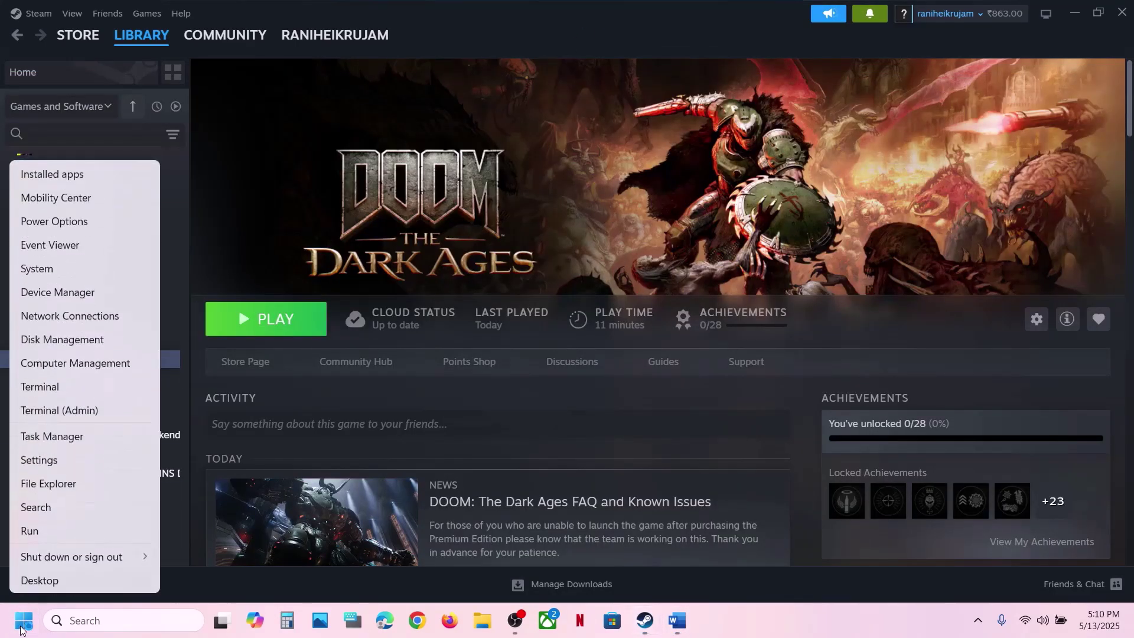
pyautogui.click(54, 292)
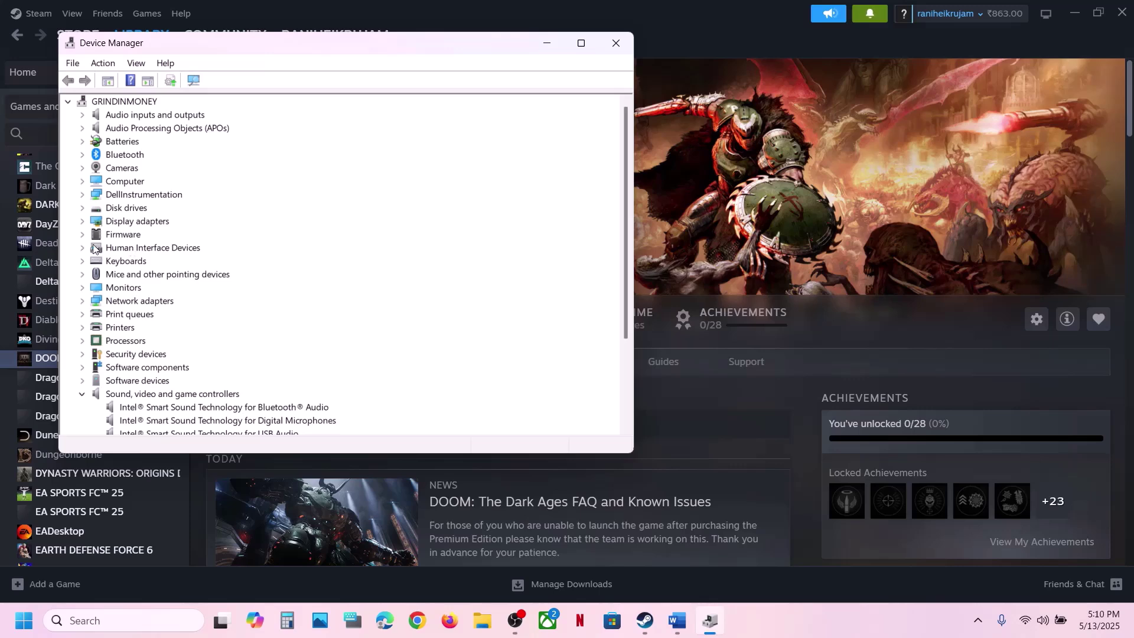
pyautogui.click(83, 222)
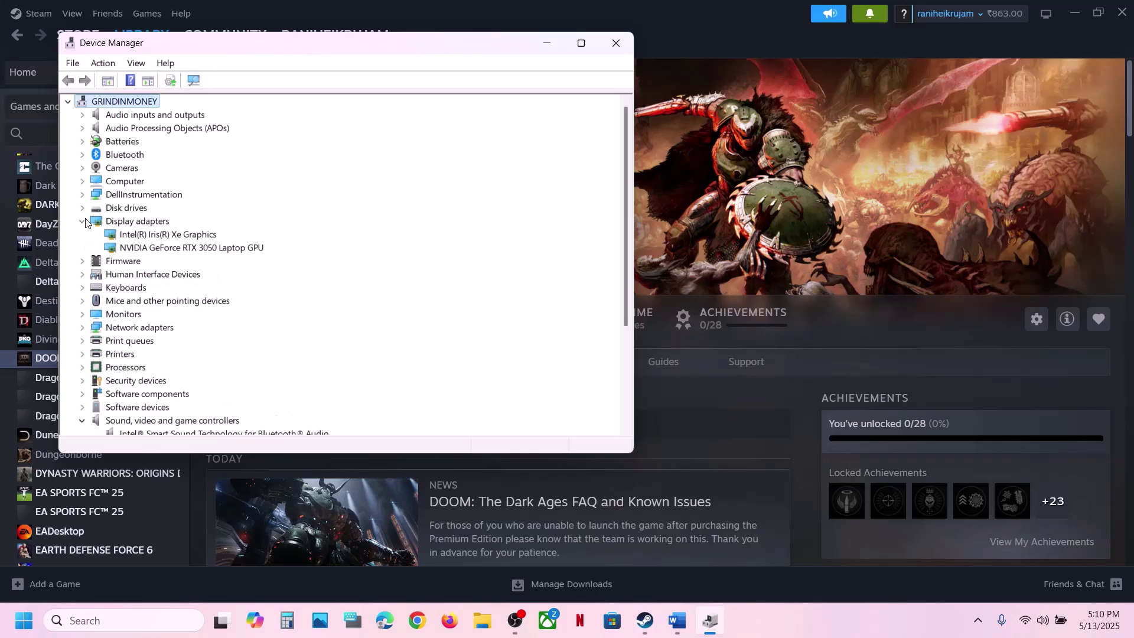
pyautogui.click(192, 239)
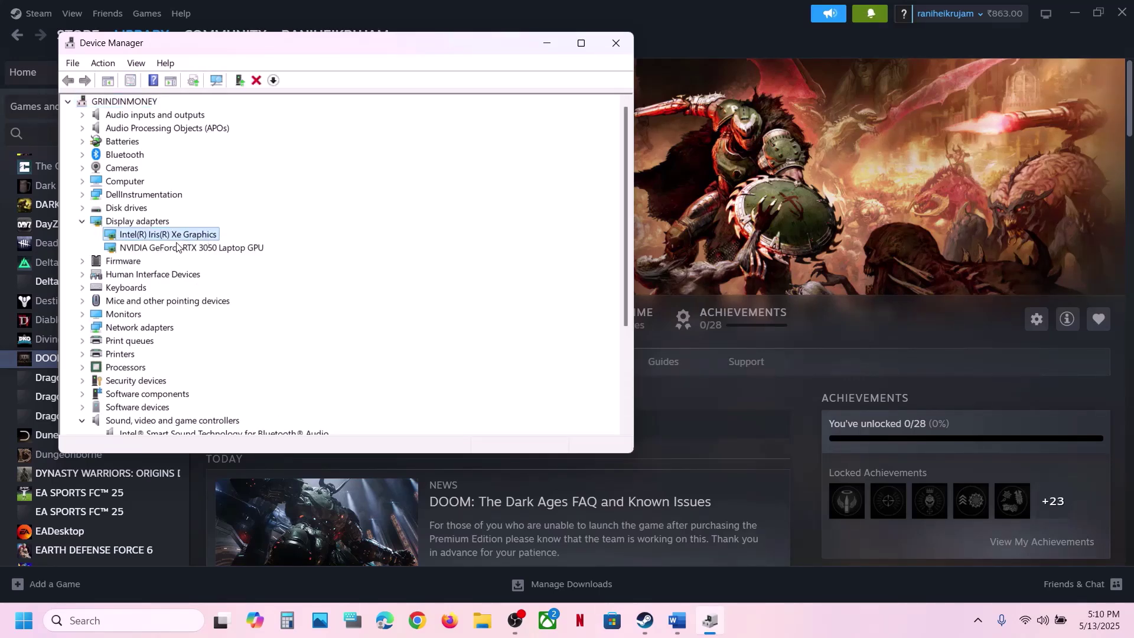
pyautogui.click(164, 249)
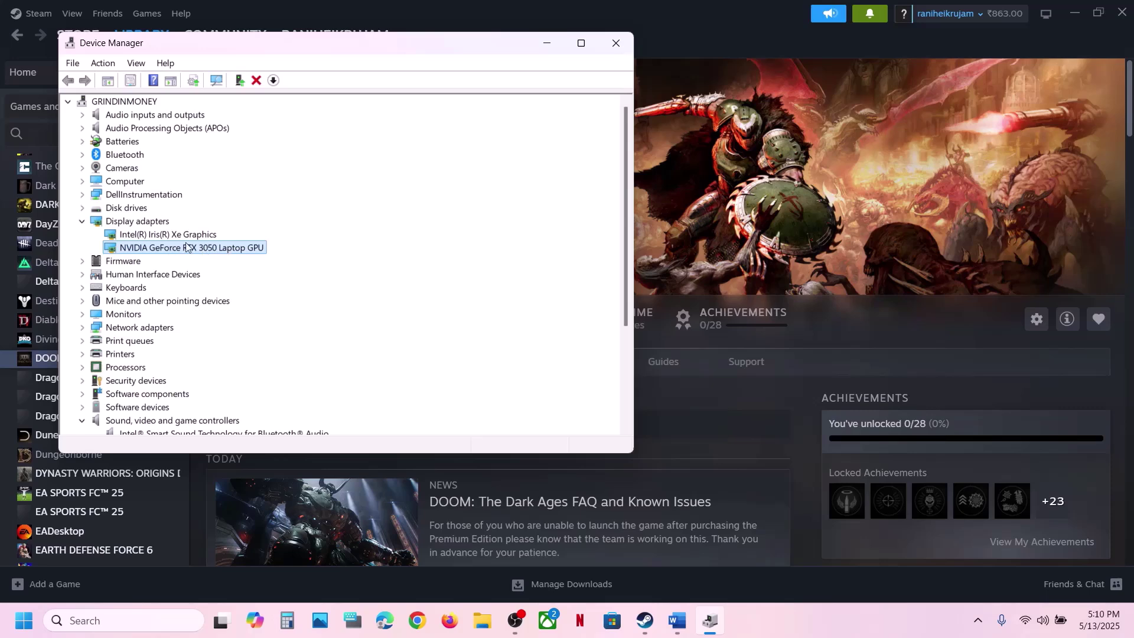
pyautogui.click(125, 236)
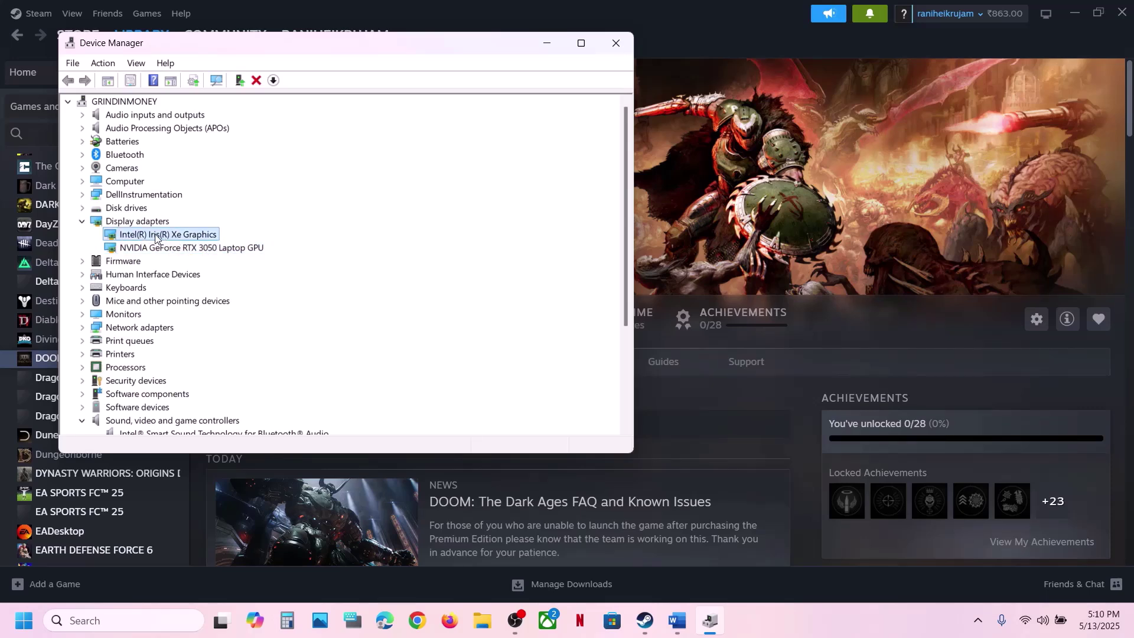
pyautogui.rightClick(147, 239)
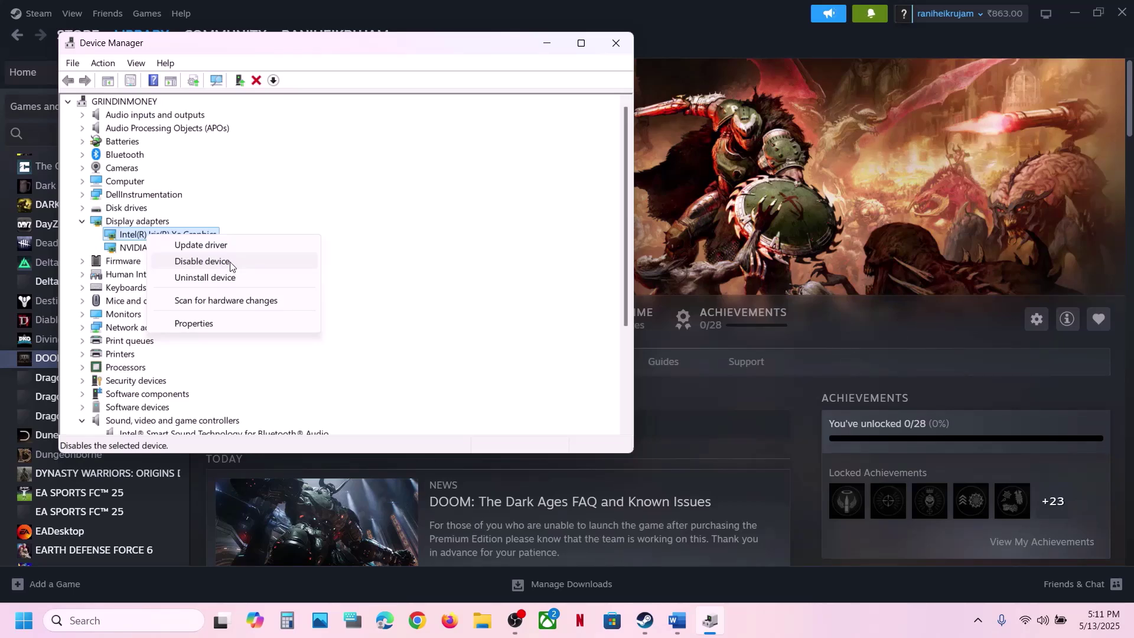
pyautogui.click(618, 44)
pyautogui.click(618, 44)
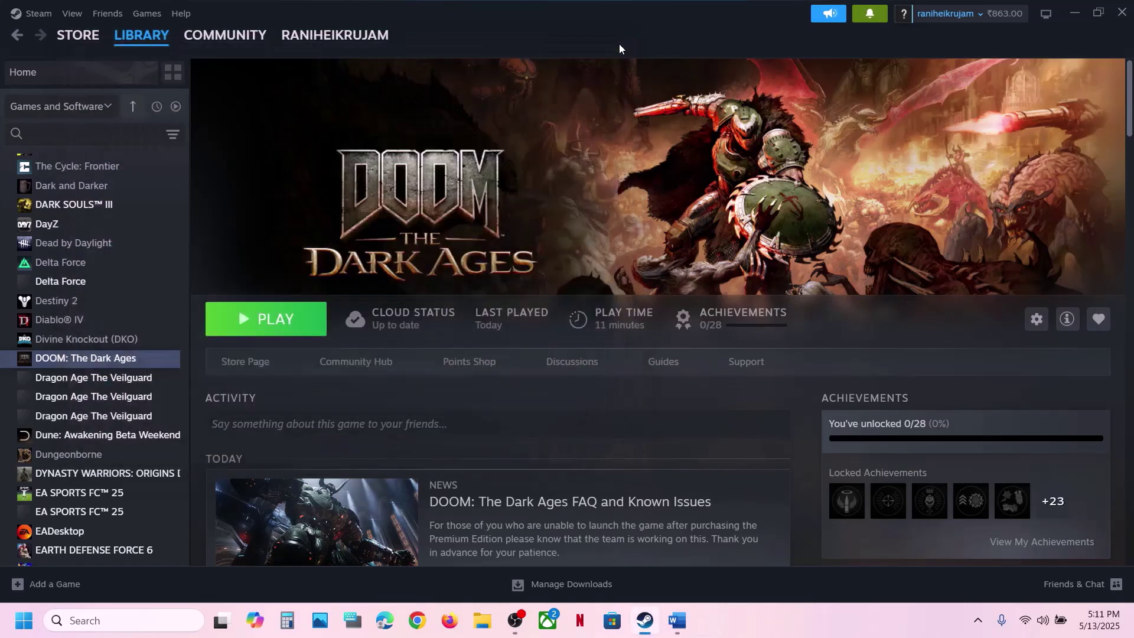
# Switch to the Word document and read Step 2 on restoring global settings in Nvidia Control Panel
pyautogui.click(677, 620)
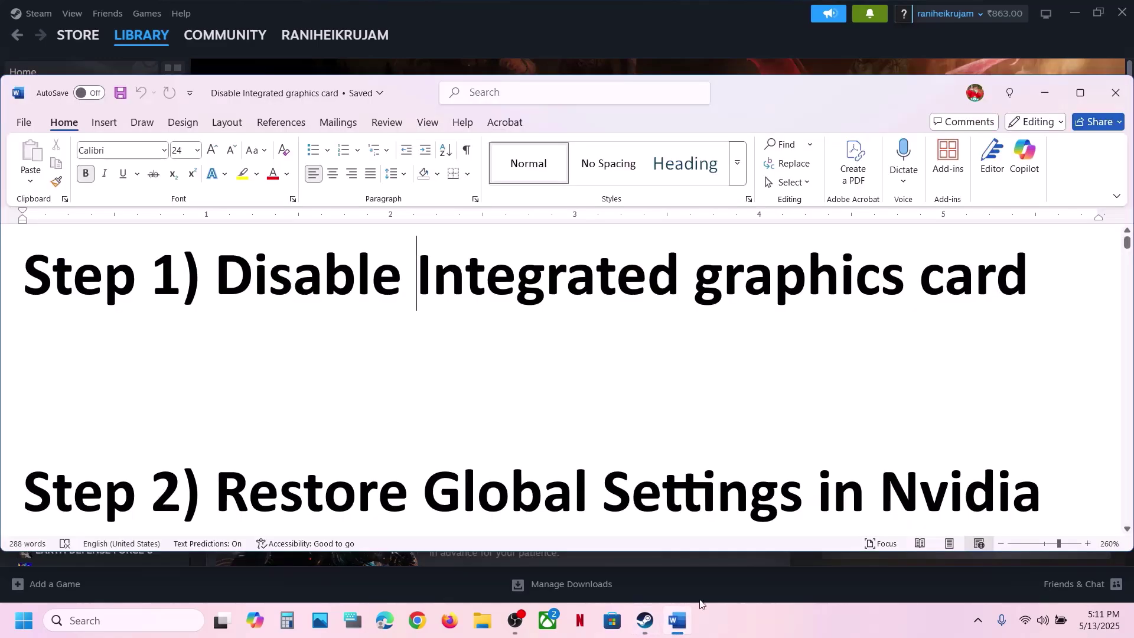
pyautogui.scroll(-3, 416, 407)
pyautogui.scroll(-1, 261, 399)
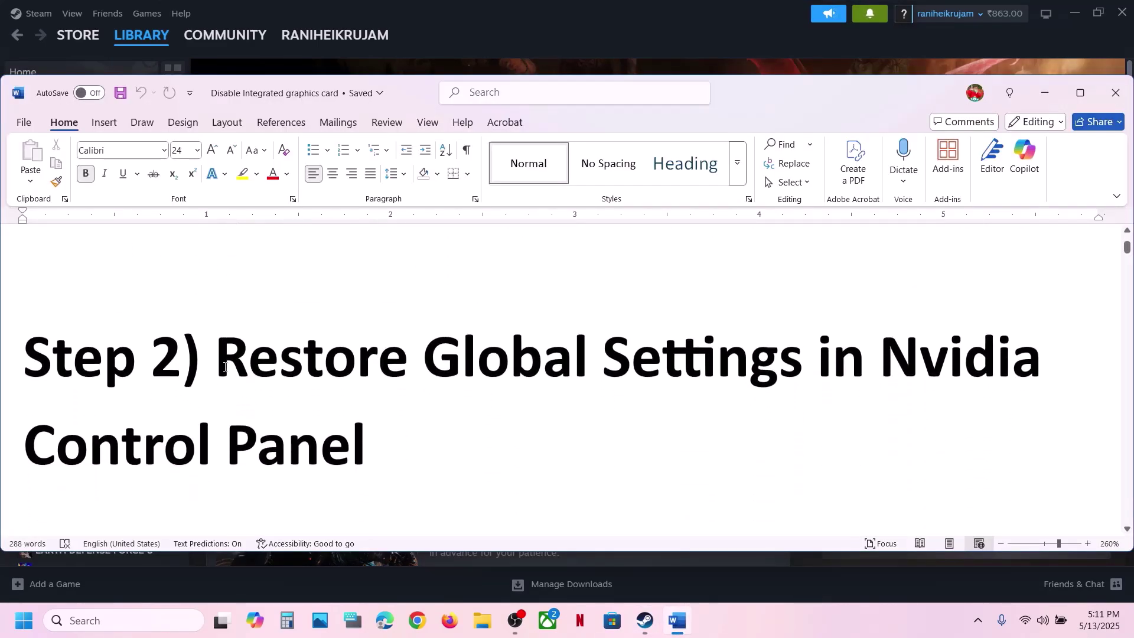
pyautogui.moveTo(224, 367); pyautogui.dragTo(784, 397)
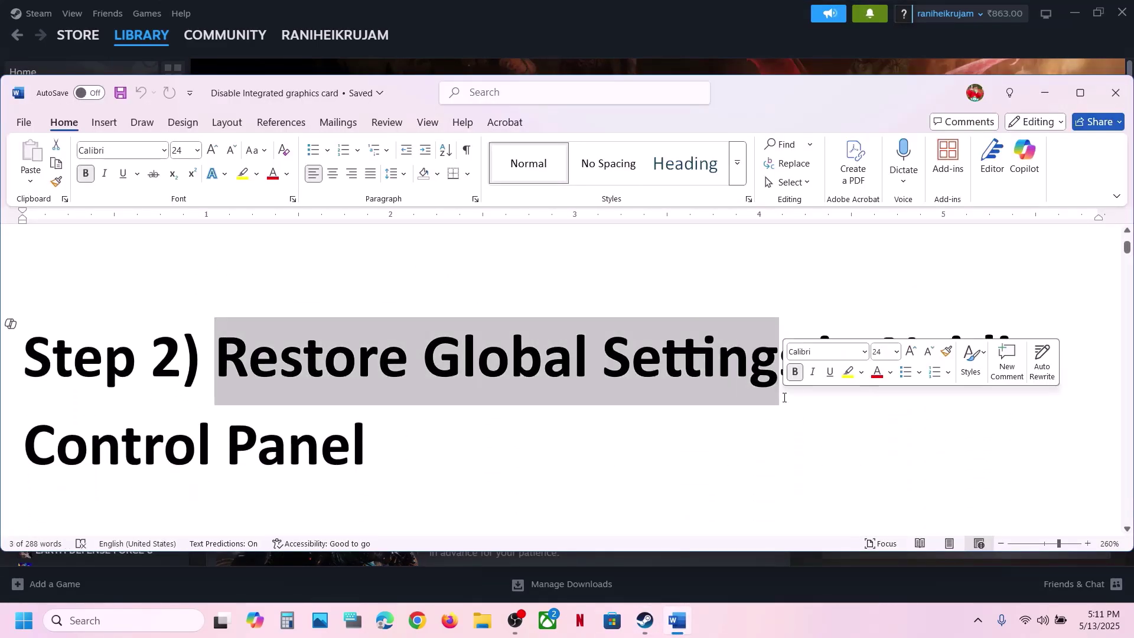
# Open NVIDIA Control Panel from the desktop and display the Manage 3D Settings page
pyautogui.press('super+d')
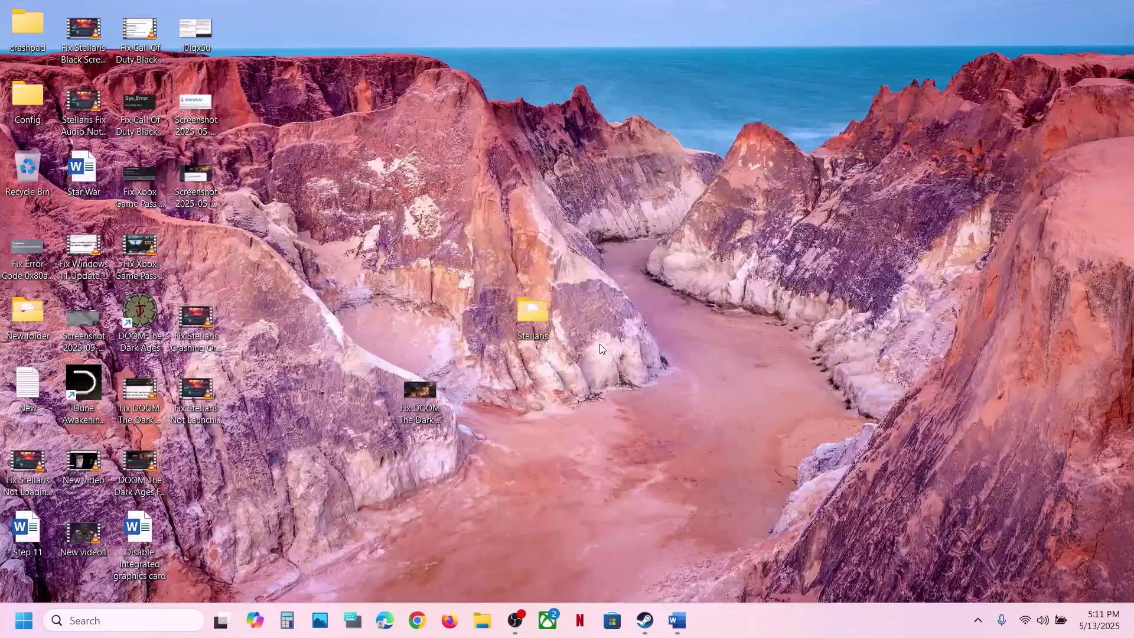
pyautogui.rightClick(601, 349)
pyautogui.click(661, 326)
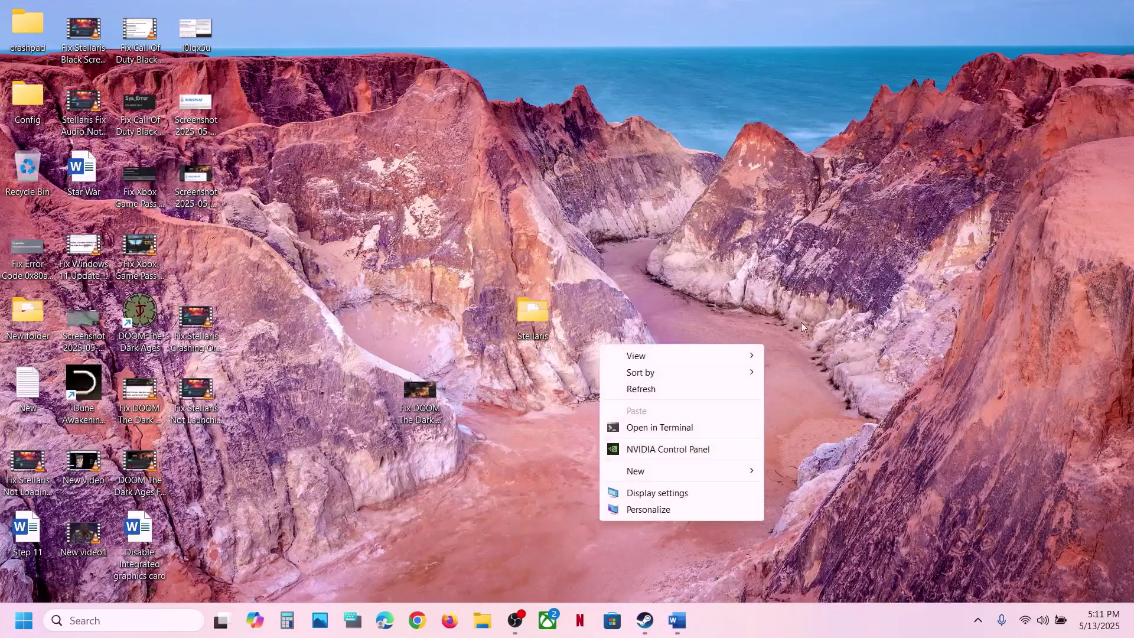
pyautogui.click(677, 449)
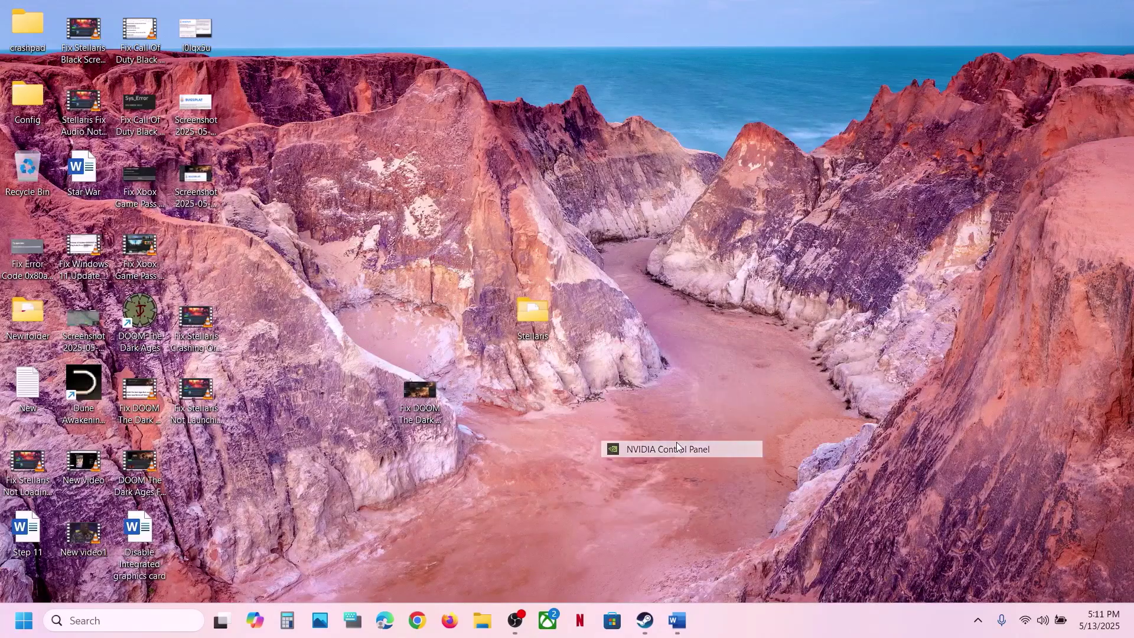
pyautogui.click(645, 620)
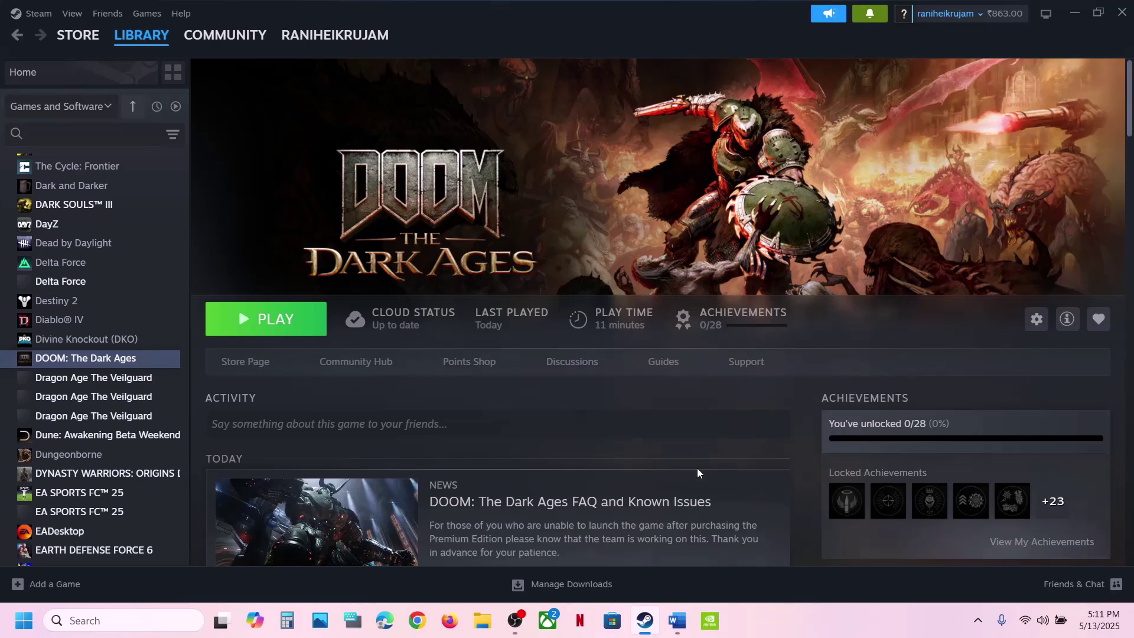
pyautogui.click(710, 620)
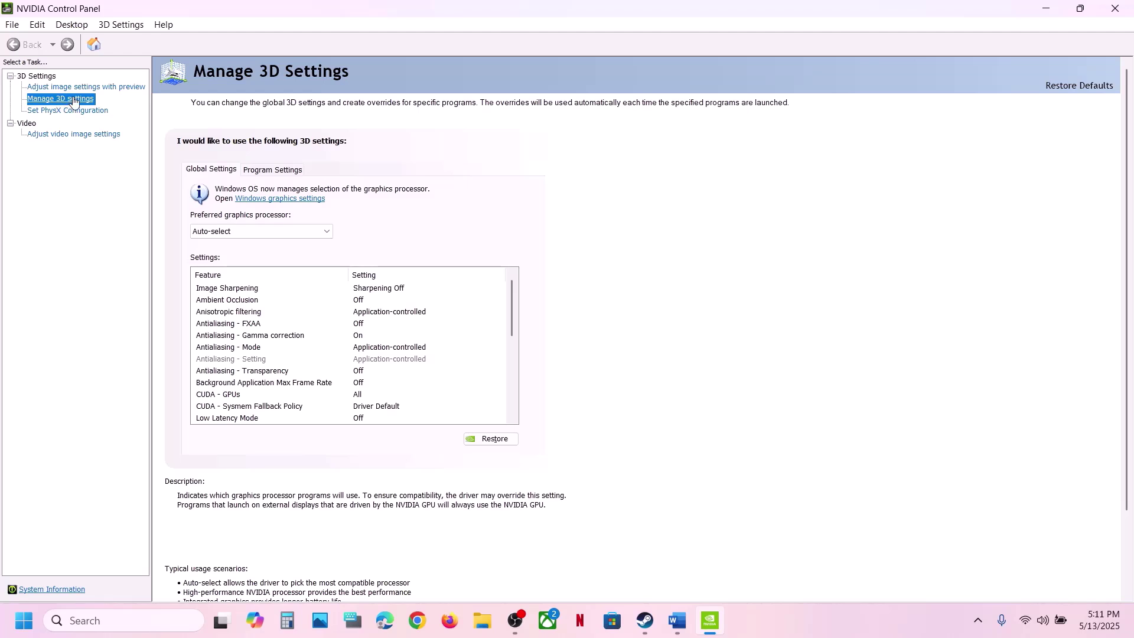
# Restore the global 3D settings to their defaults, apply the change and close NVIDIA Control Panel
pyautogui.click(495, 443)
pyautogui.click(673, 324)
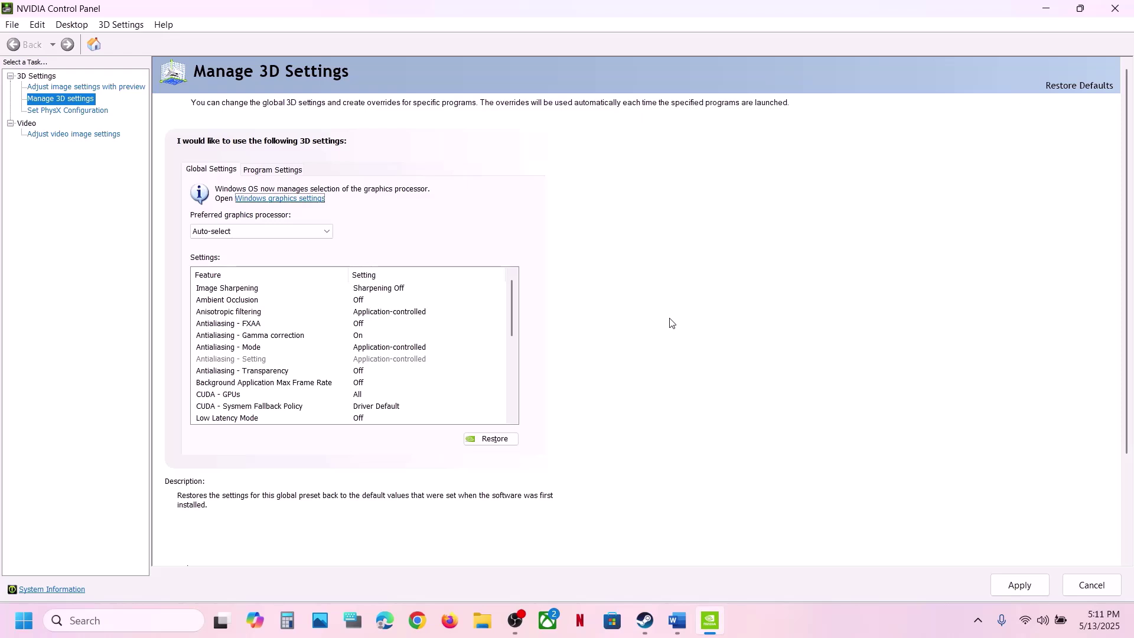
pyautogui.click(1017, 590)
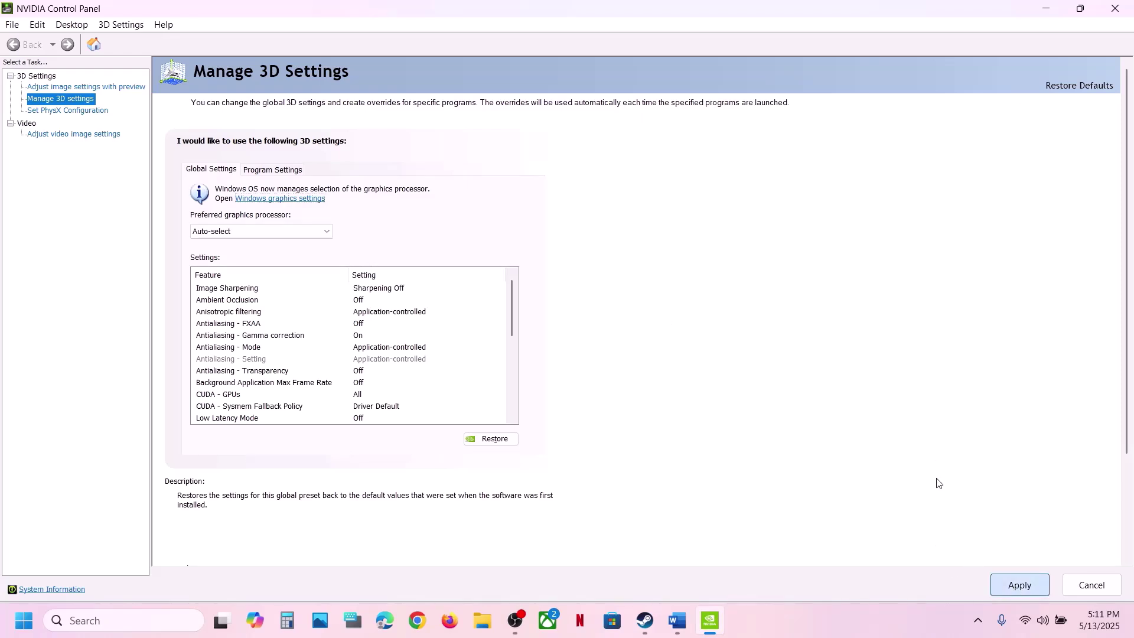
pyautogui.click(1115, 8)
# Switch to the Word document and read Step 3 on unplugging all monitors except the primary or plugging in a second one
pyautogui.click(677, 619)
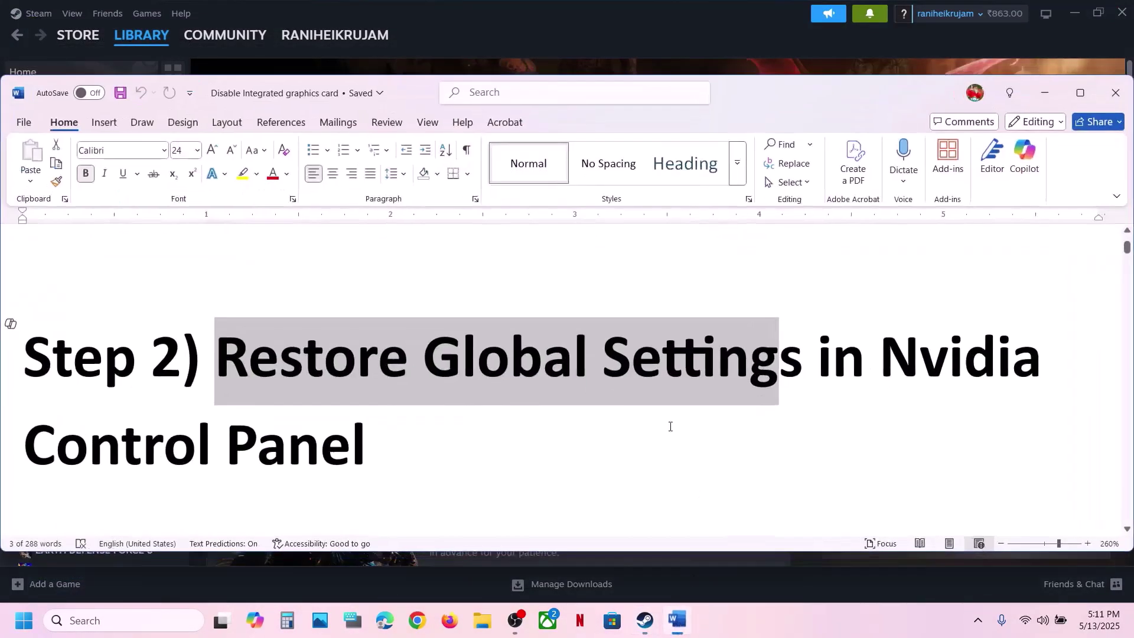
pyautogui.scroll(-5, 451, 354)
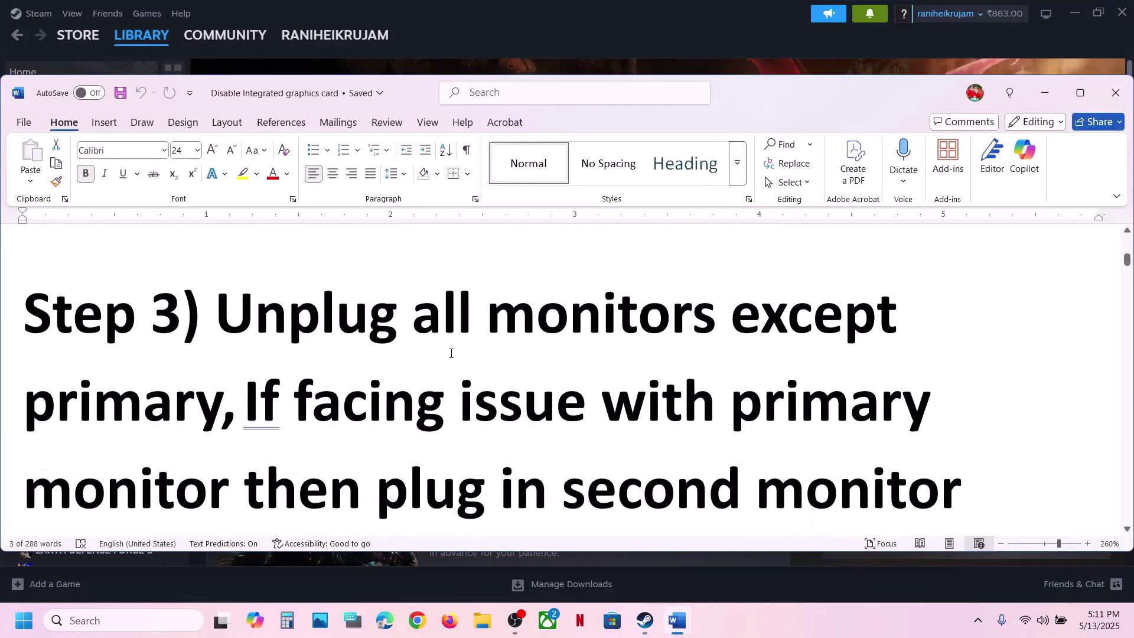
pyautogui.click(1082, 93)
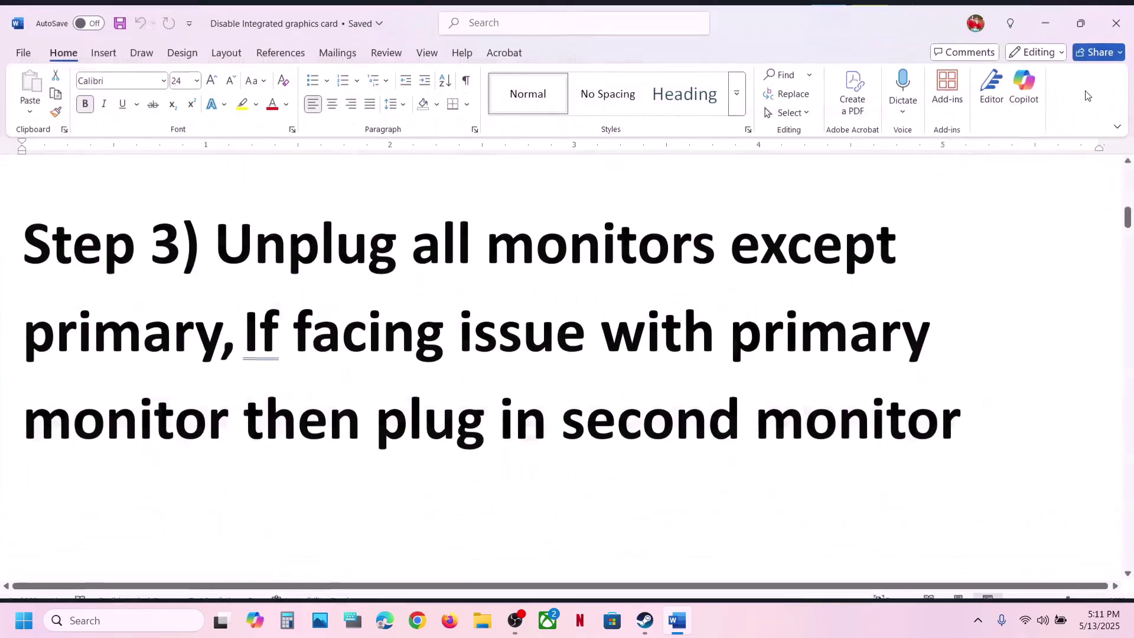
pyautogui.moveTo(221, 246); pyautogui.dragTo(629, 248)
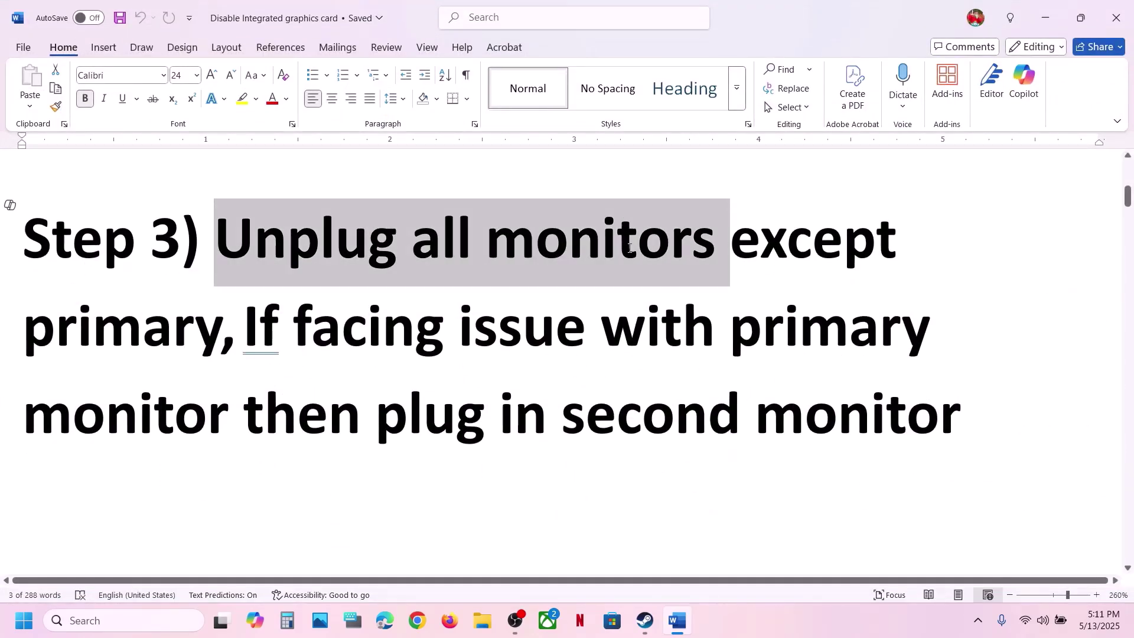
pyautogui.moveTo(671, 245); pyautogui.dragTo(23, 329)
pyautogui.click(204, 327)
pyautogui.click(452, 372)
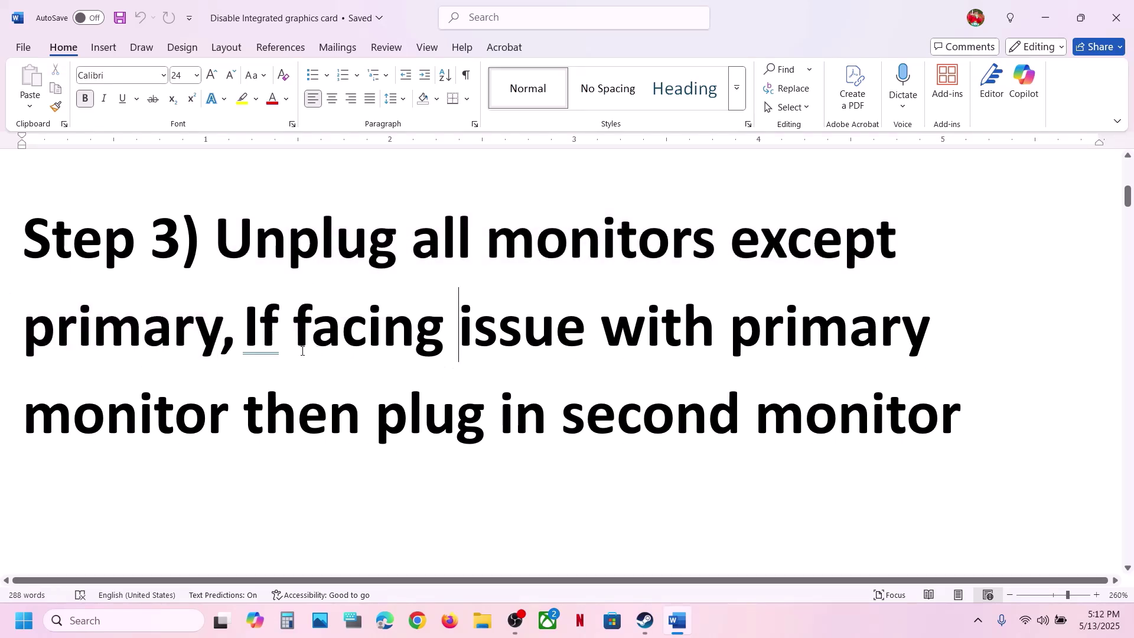
pyautogui.moveTo(282, 331); pyautogui.dragTo(190, 415)
pyautogui.click(383, 421)
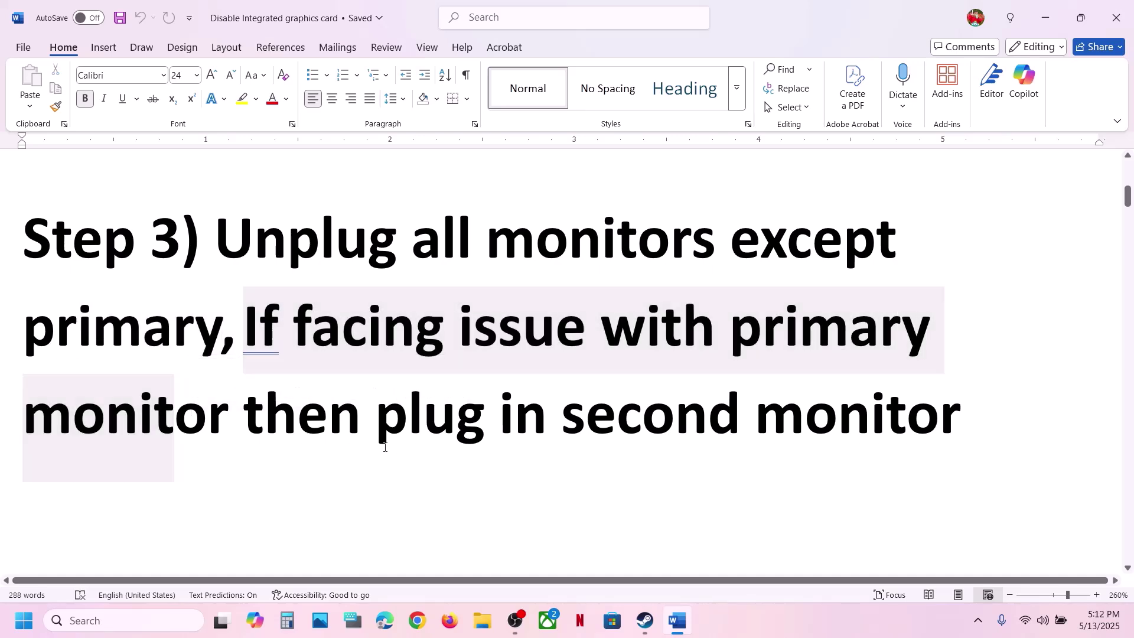
pyautogui.moveTo(383, 422); pyautogui.dragTo(966, 431)
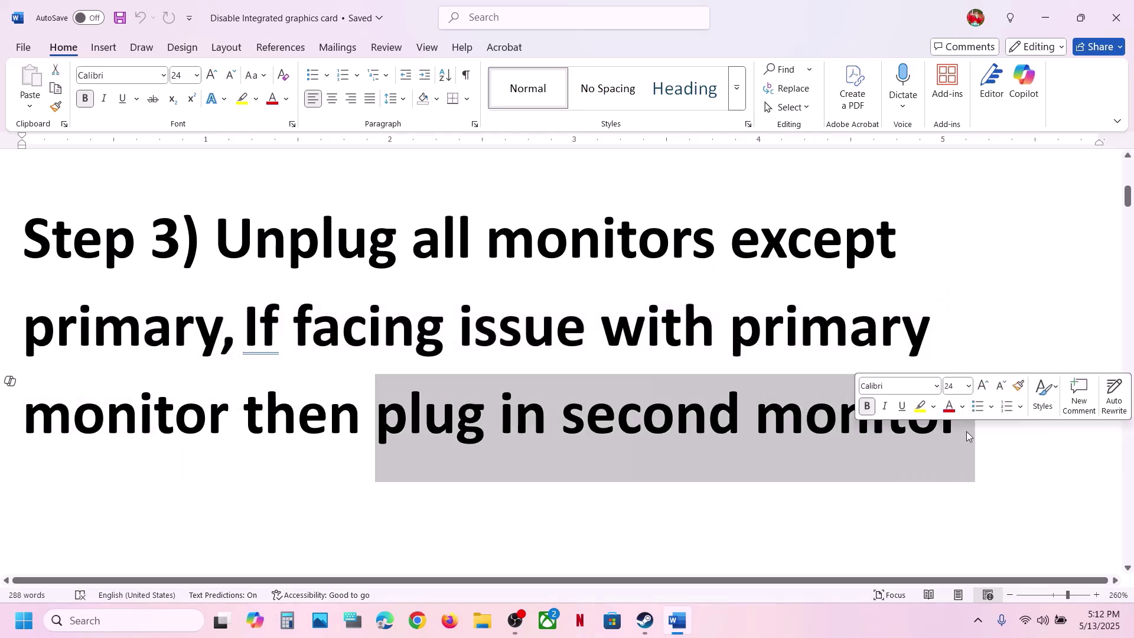
pyautogui.moveTo(226, 238); pyautogui.dragTo(227, 319)
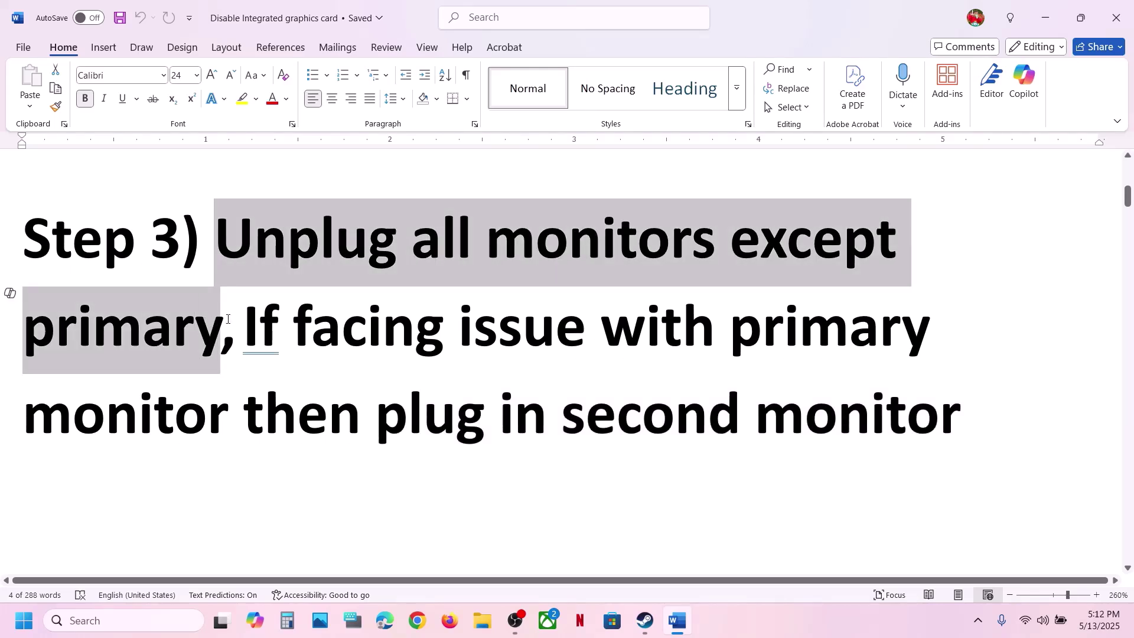
pyautogui.click(228, 319)
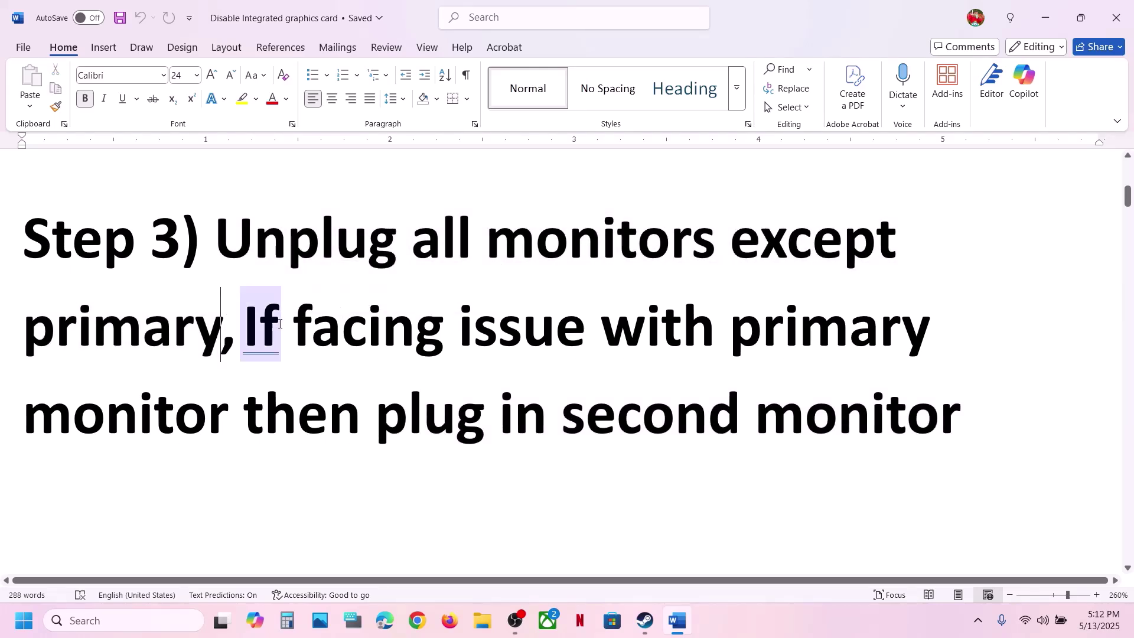
pyautogui.moveTo(246, 328); pyautogui.dragTo(951, 413)
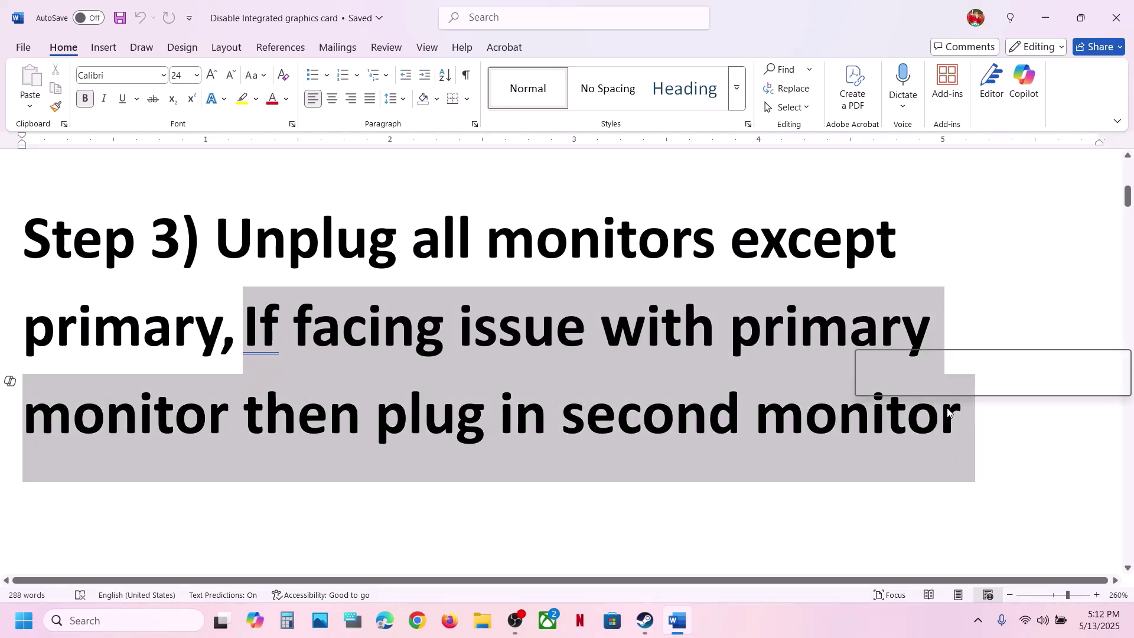
pyautogui.click(334, 223)
# Copy the Step 4 launch options "+com_skipIntroVideo 1 +r_mode -1 +r_customWidth 1280 +r_customHeight 720 +r_fullscreen 0" from the document
pyautogui.scroll(-5, 334, 224)
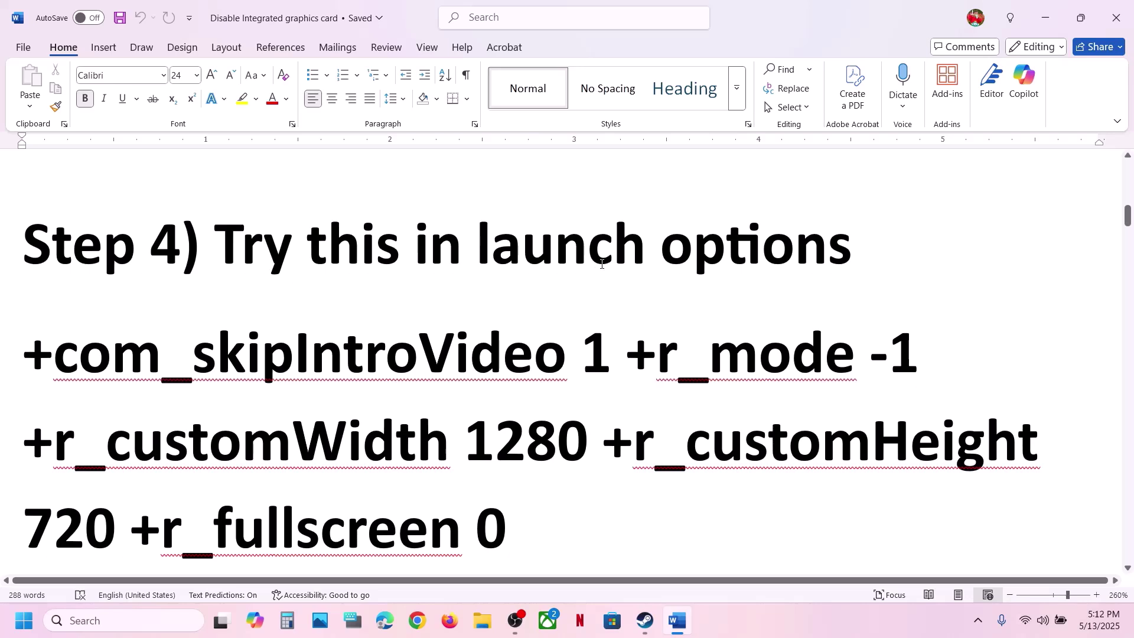
pyautogui.scroll(-1, 600, 261)
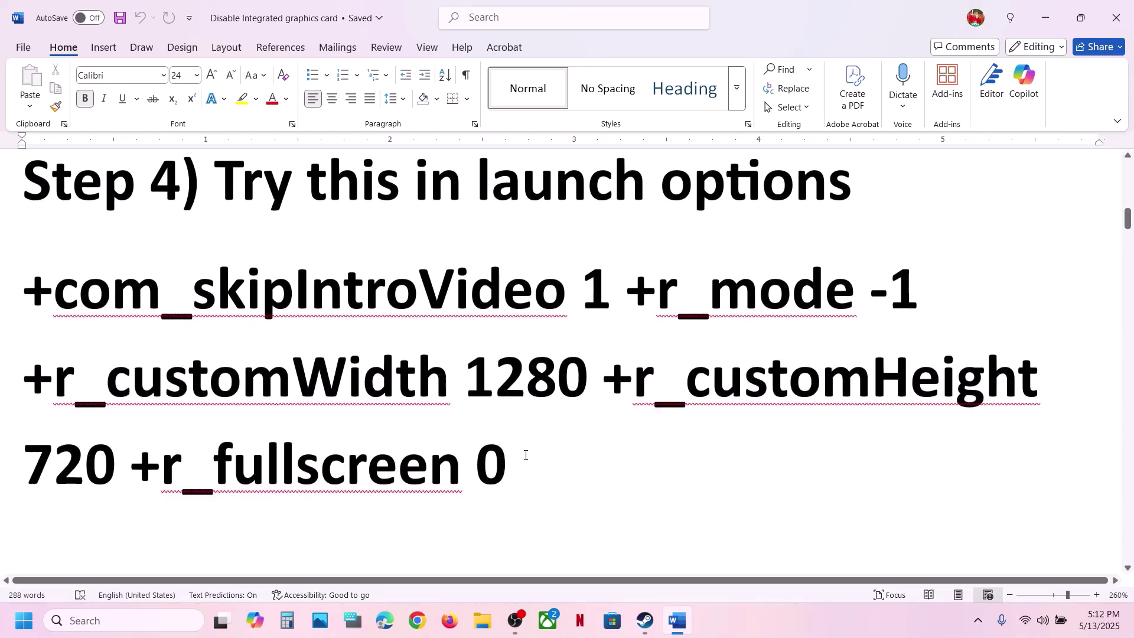
pyautogui.tripleClick(296, 366)
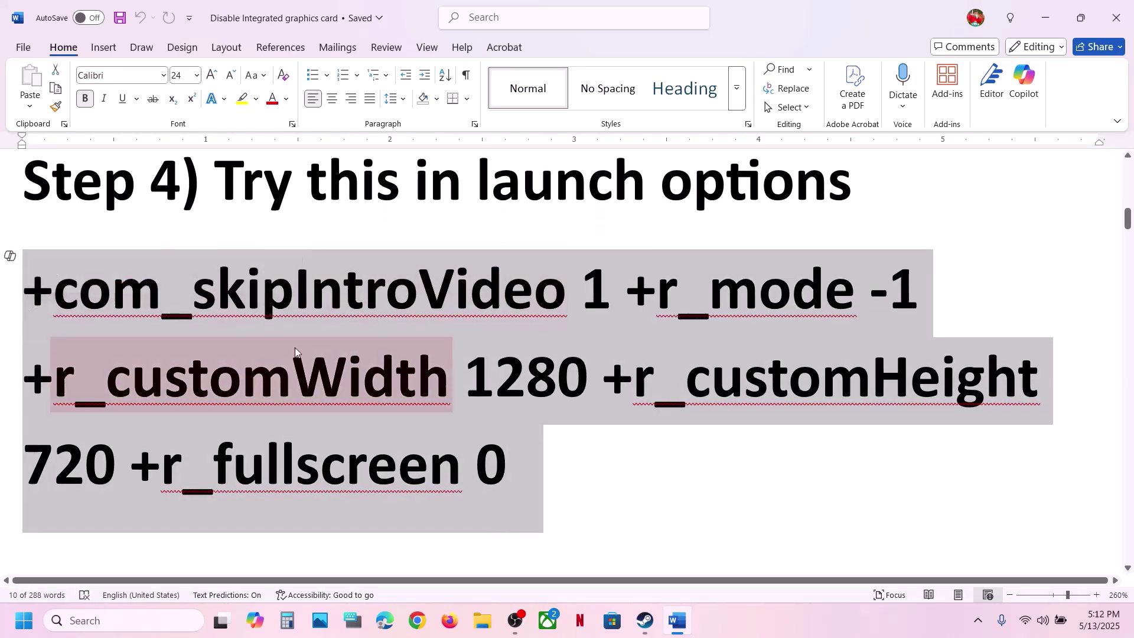
pyautogui.rightClick(386, 352)
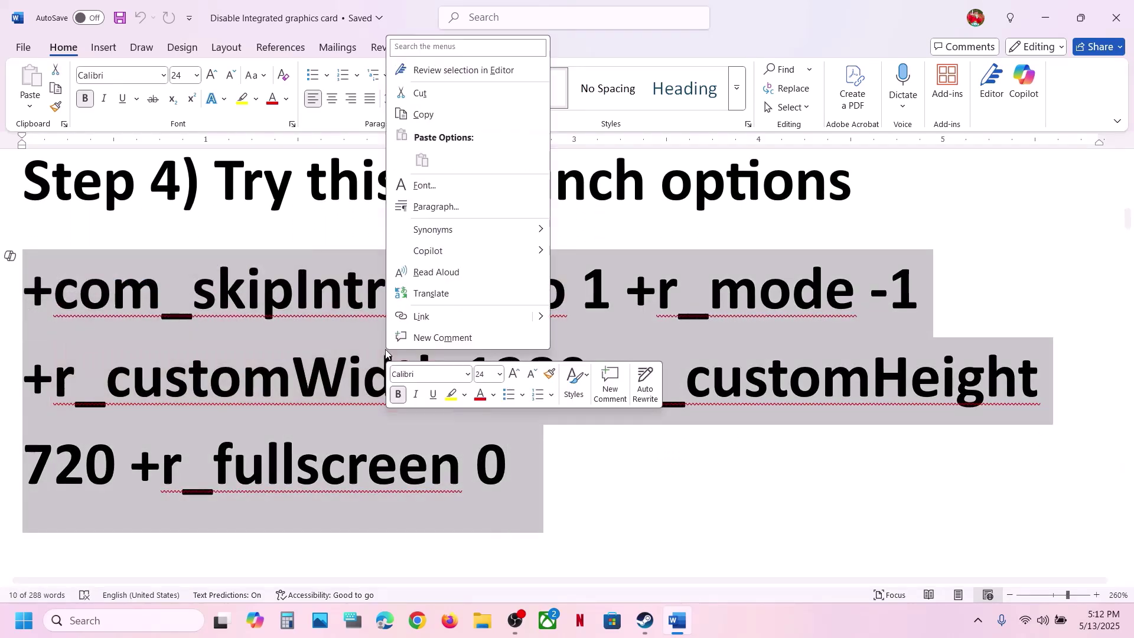
pyautogui.click(433, 116)
# Switch to Steam and paste the copied parameters into the launch options in the properties of DOOM: The Dark Ages
pyautogui.click(645, 620)
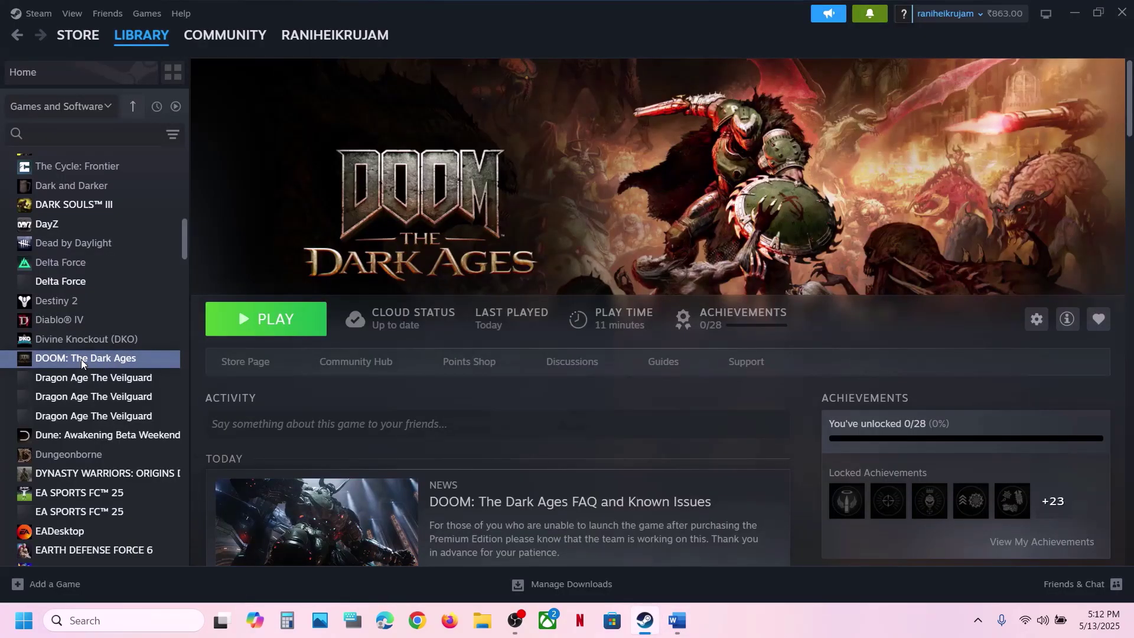
pyautogui.rightClick(81, 359)
pyautogui.click(130, 477)
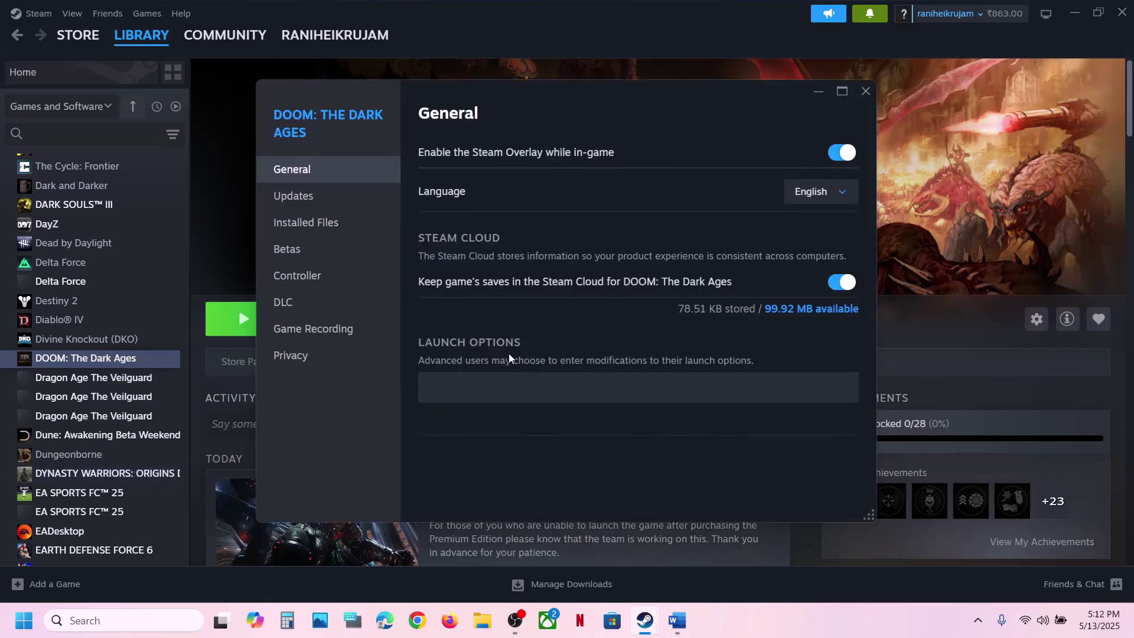
pyautogui.click(475, 389)
pyautogui.hotkey('ctrl', 'v')
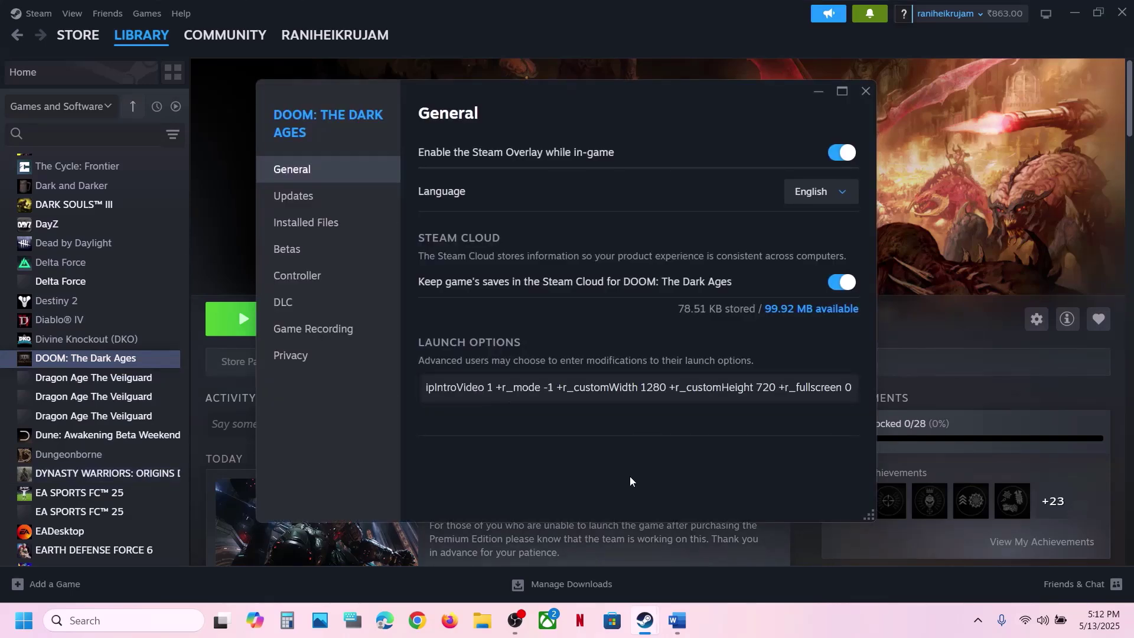
# Close the game's properties, switch to the Word document and copy the Step 5 HDR parameter "+r_hdrDisplay 0"
pyautogui.press('Home')
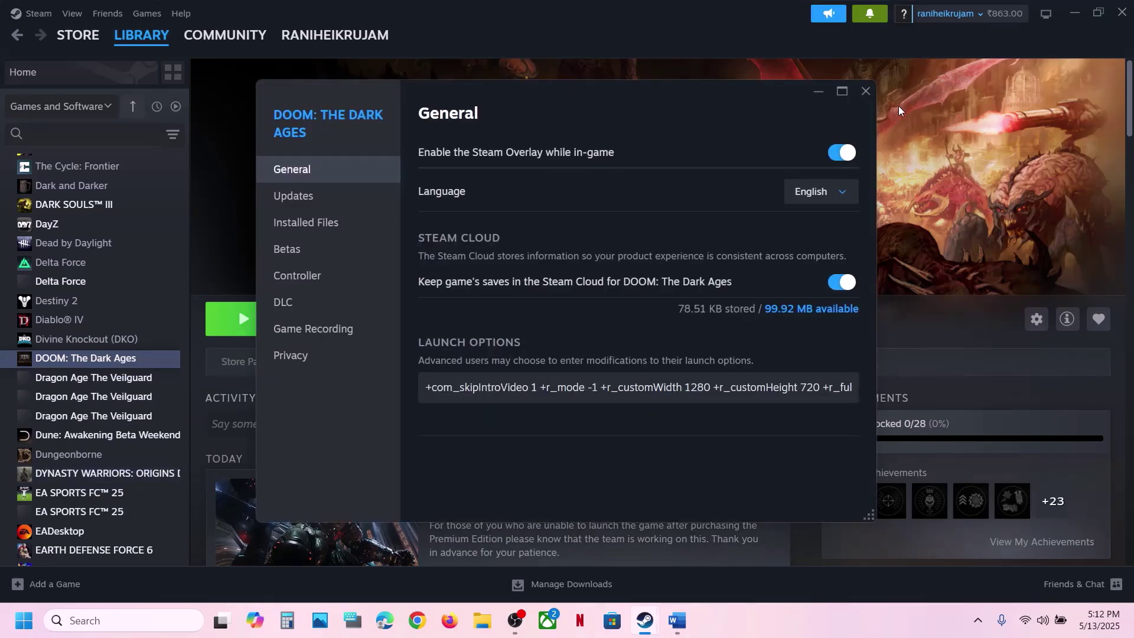
pyautogui.click(868, 95)
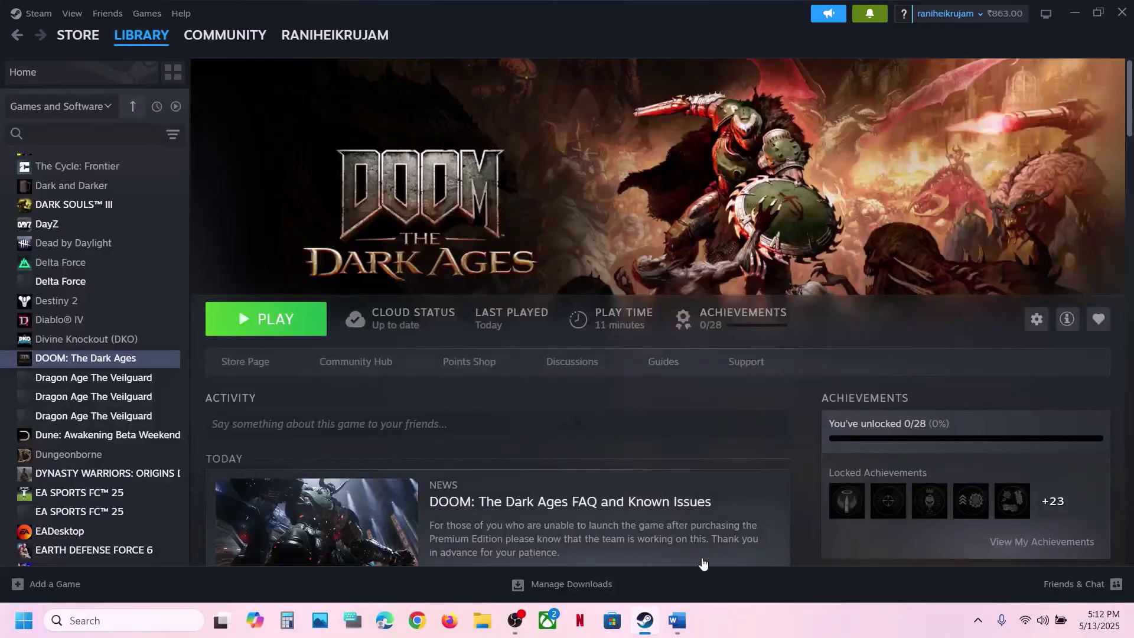
pyautogui.click(676, 620)
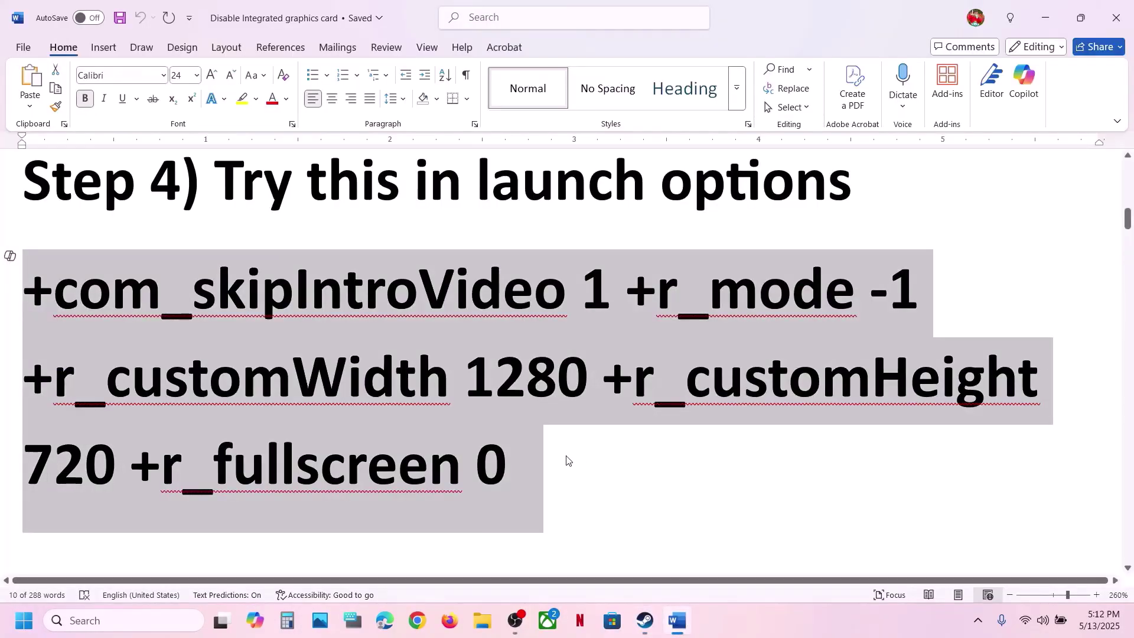
pyautogui.scroll(-5, 566, 460)
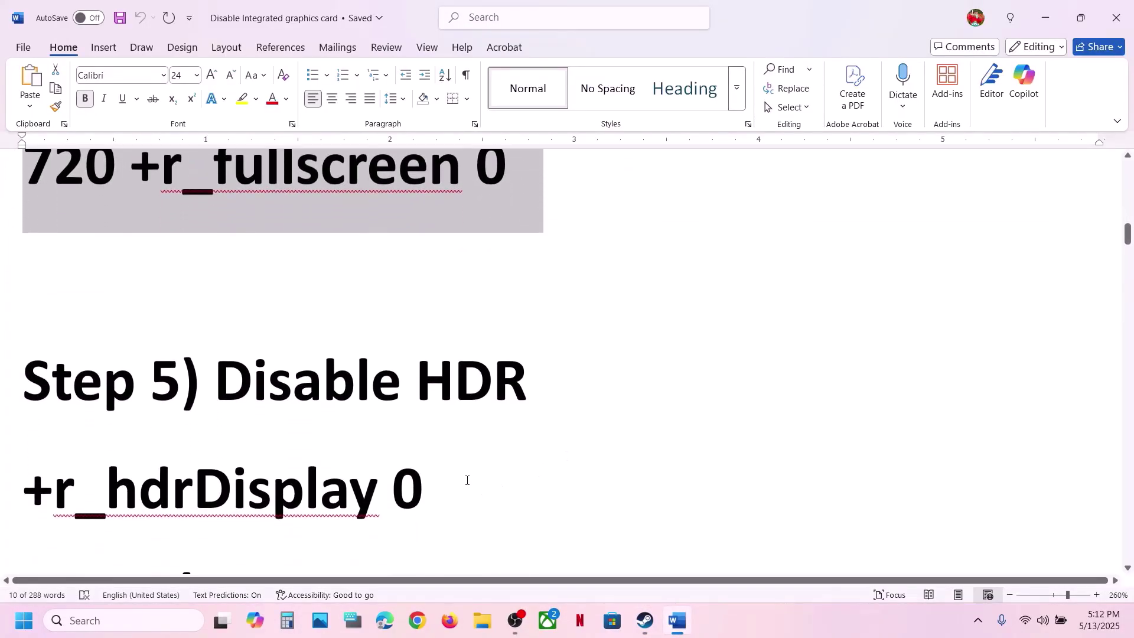
pyautogui.moveTo(467, 480); pyautogui.dragTo(23, 487)
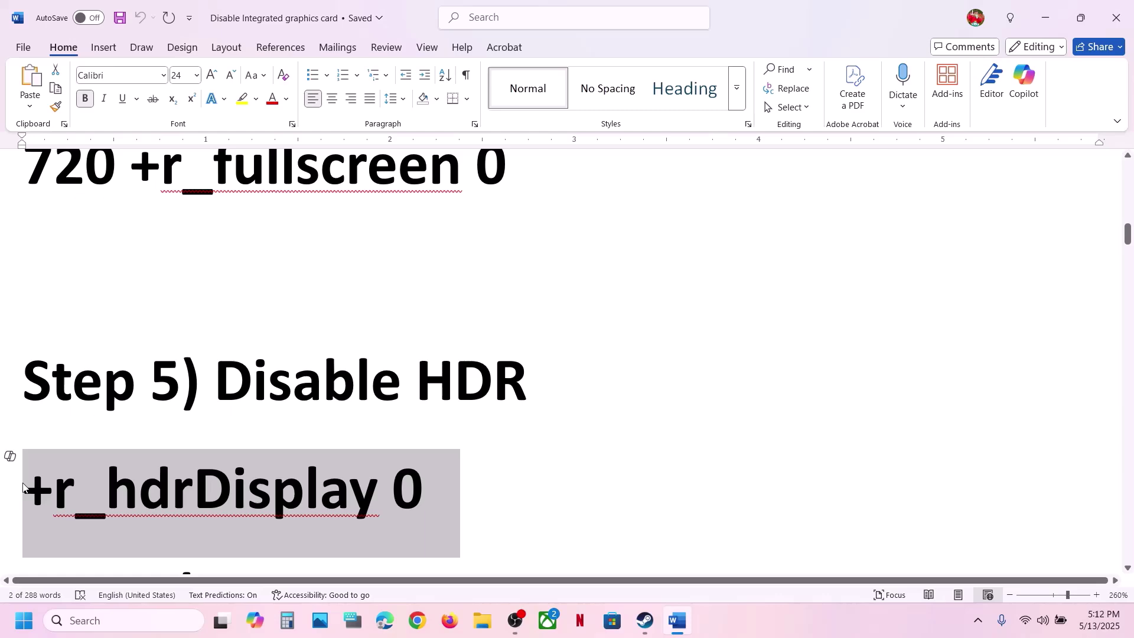
# Switch to Steam, replace the launch options of DOOM: The Dark Ages with "+r_hdrDisplay 0" and close its properties
pyautogui.click(645, 620)
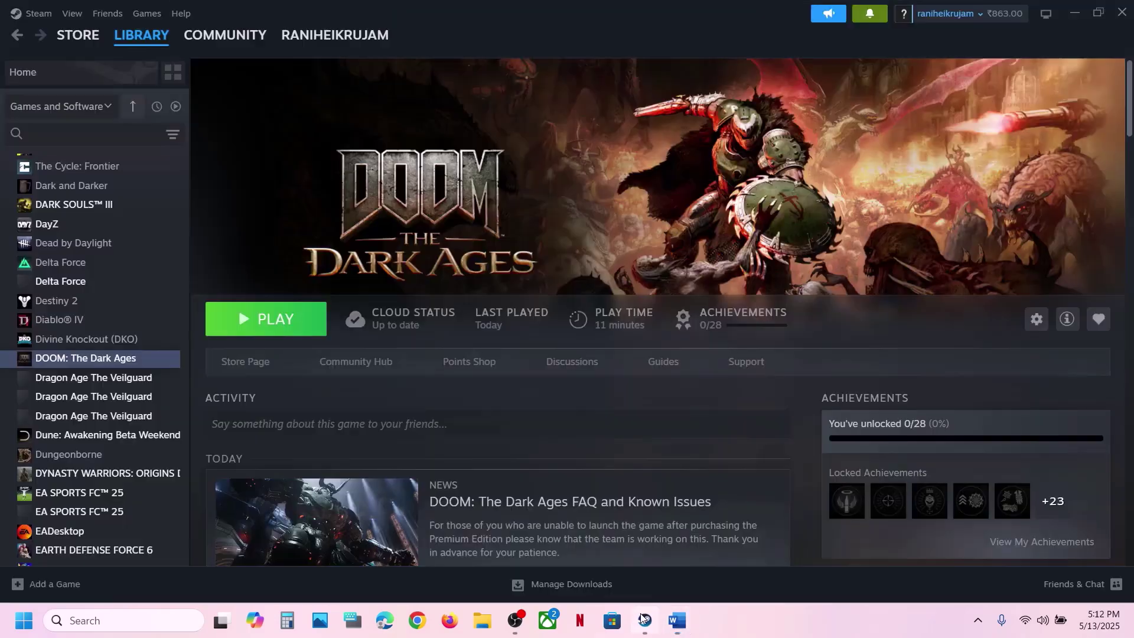
pyautogui.rightClick(81, 369)
pyautogui.click(144, 477)
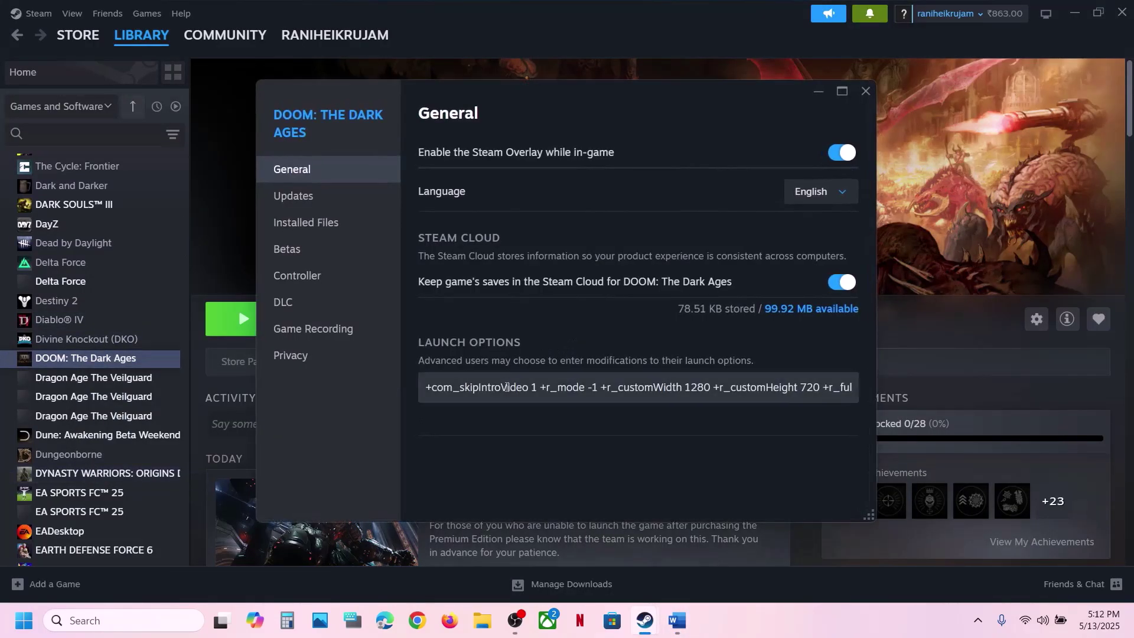
pyautogui.click(506, 387)
pyautogui.hotkey('ctrl', 'a')
pyautogui.hotkey('ctrl', 'v')
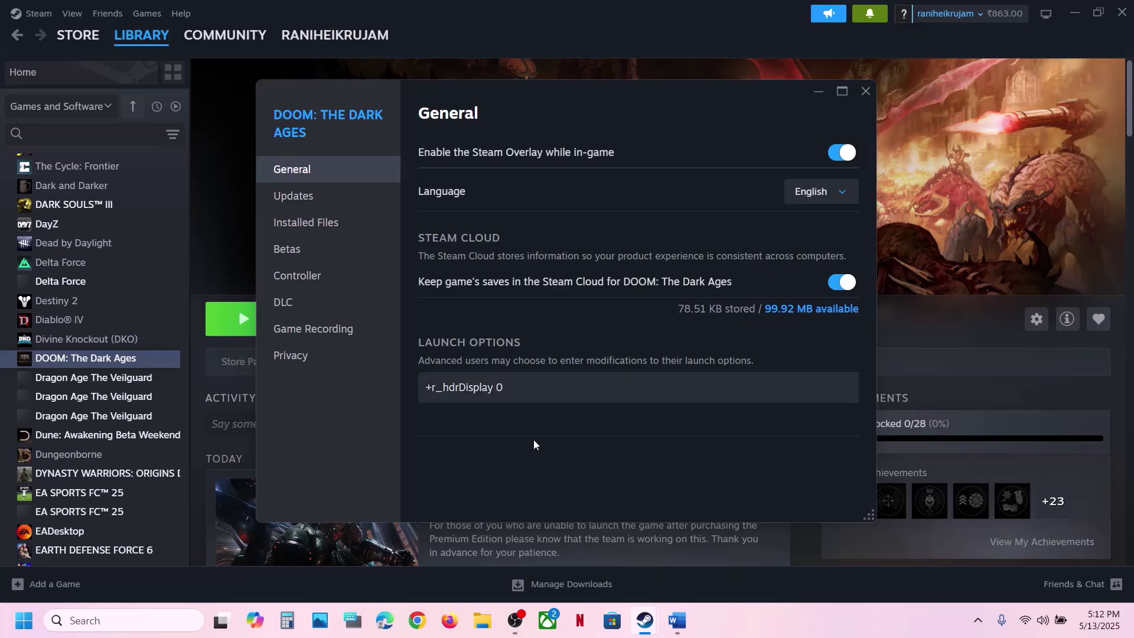
pyautogui.click(867, 95)
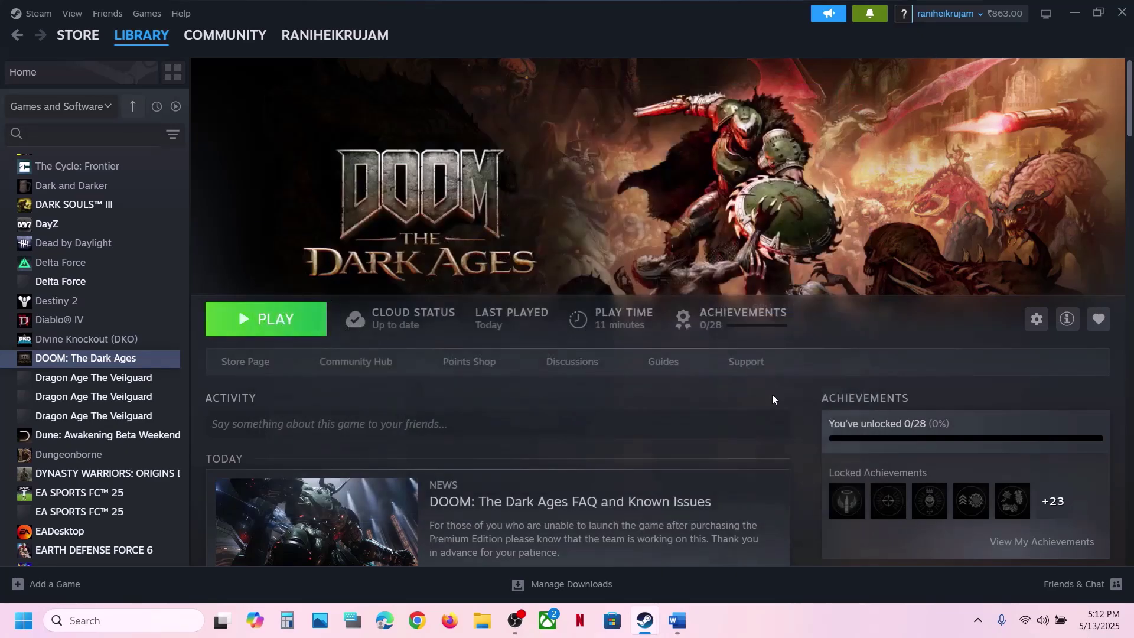
# Check the DirectX parameters under Step 5 in the Word document, return to Steam and replace the game's launch options with "-dx12"
pyautogui.click(678, 620)
pyautogui.scroll(-3, 477, 402)
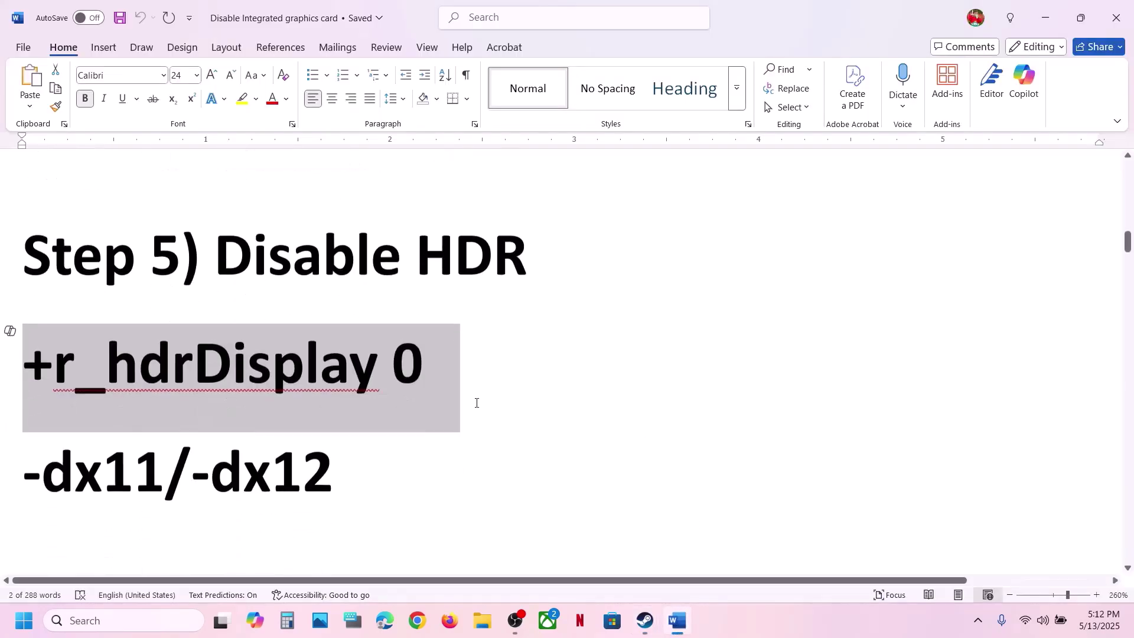
pyautogui.hotkey('alt', 'Tab')
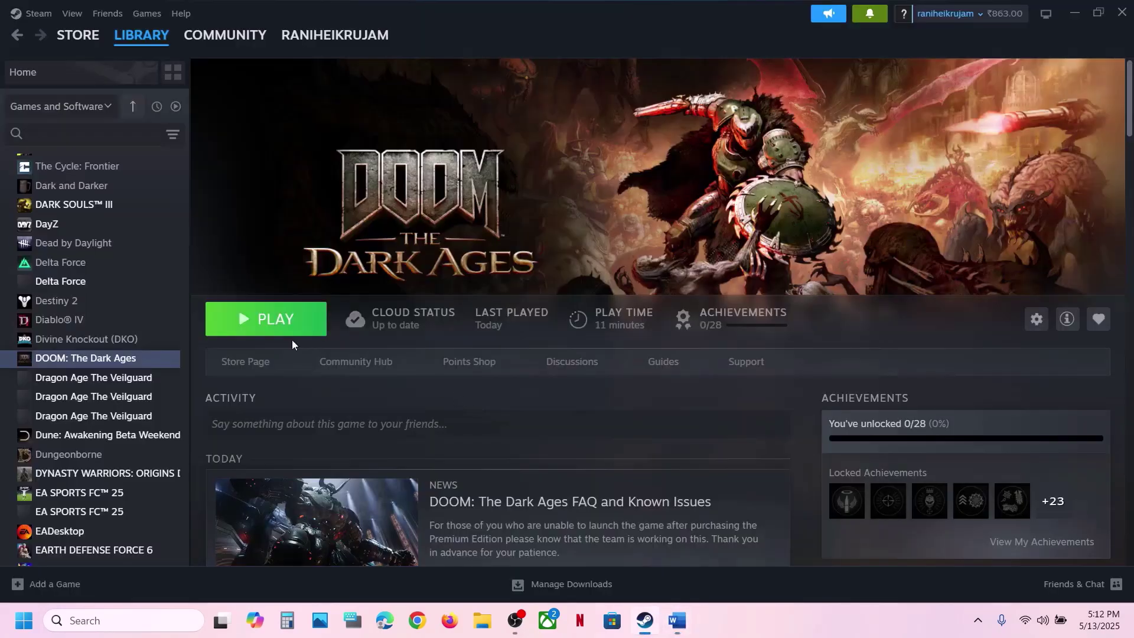
pyautogui.rightClick(96, 359)
pyautogui.click(154, 470)
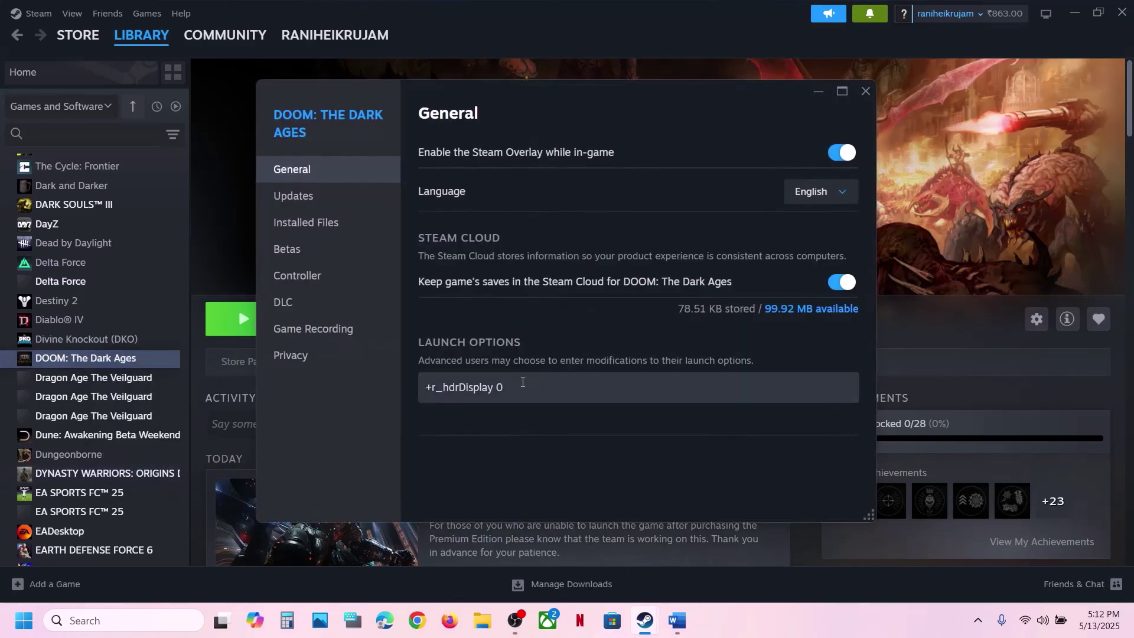
pyautogui.hotkey('ctrl', 'a')
pyautogui.write('-d')
pyautogui.moveTo(480, 390); pyautogui.dragTo(417, 384)
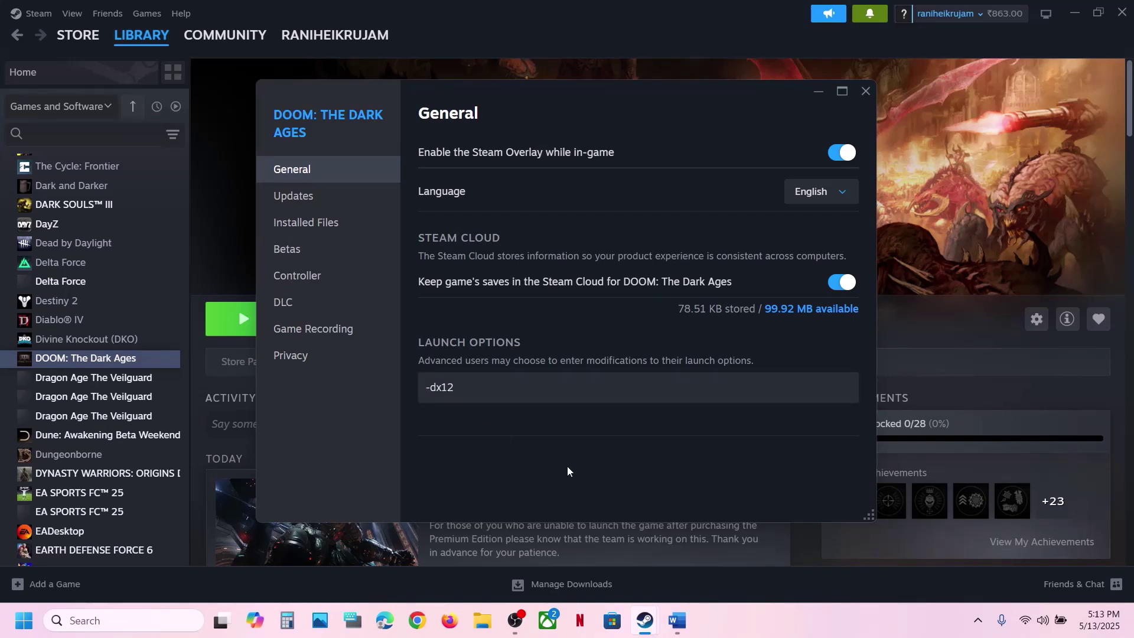
# Clear the launch options of DOOM: The Dark Ages and close the game's properties
pyautogui.moveTo(498, 386); pyautogui.dragTo(391, 386)
pyautogui.press('BackSpace')
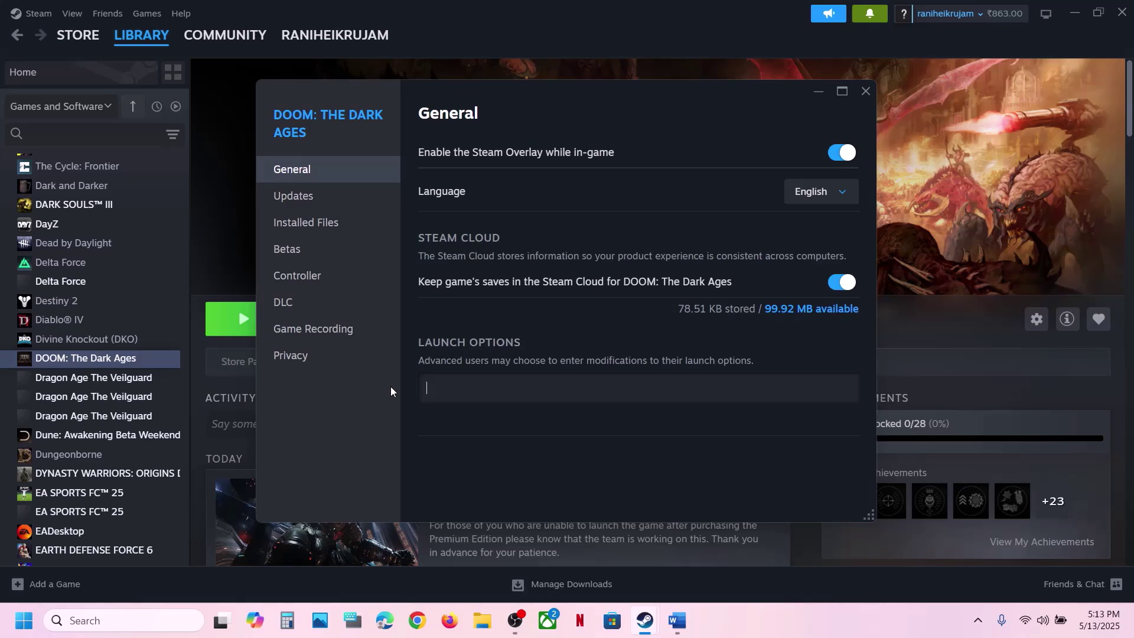
pyautogui.click(865, 92)
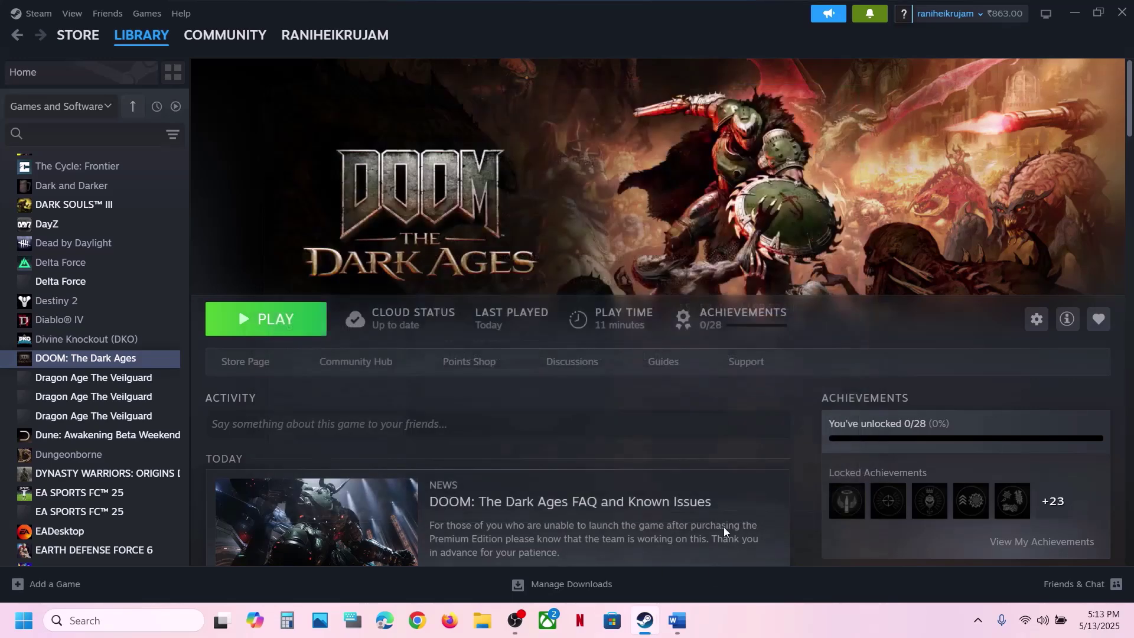
# Switch to the Word document and read Step 6 on a clean graphics driver installation, including the NVIDIA and AMD download links
pyautogui.click(677, 620)
pyautogui.scroll(-10, 437, 328)
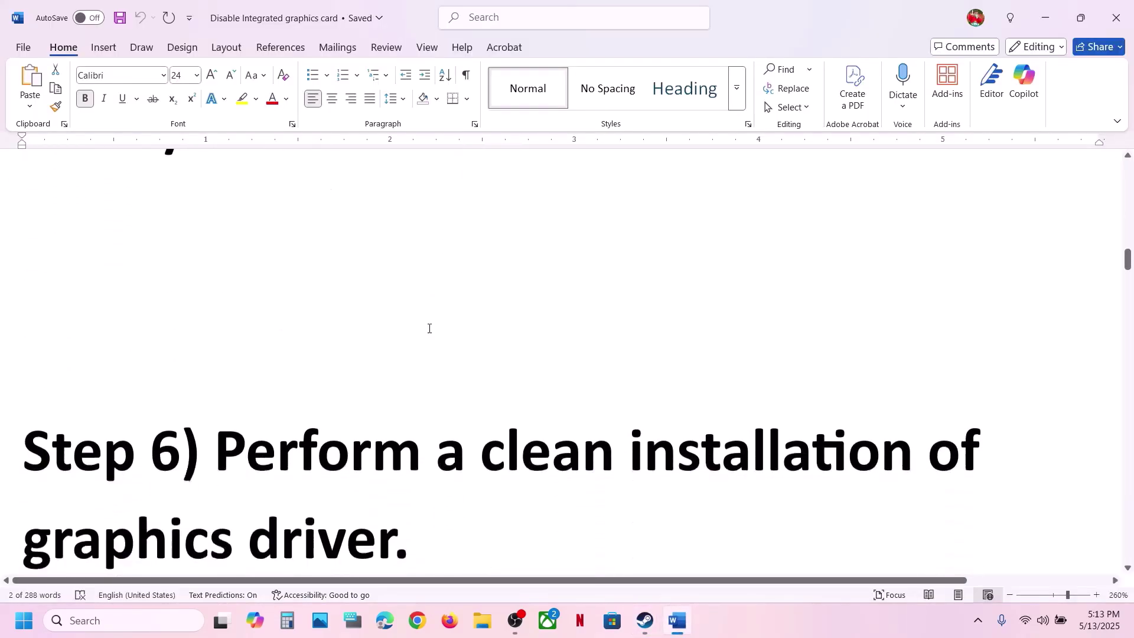
pyautogui.scroll(-1, 429, 328)
pyautogui.scroll(2, 427, 326)
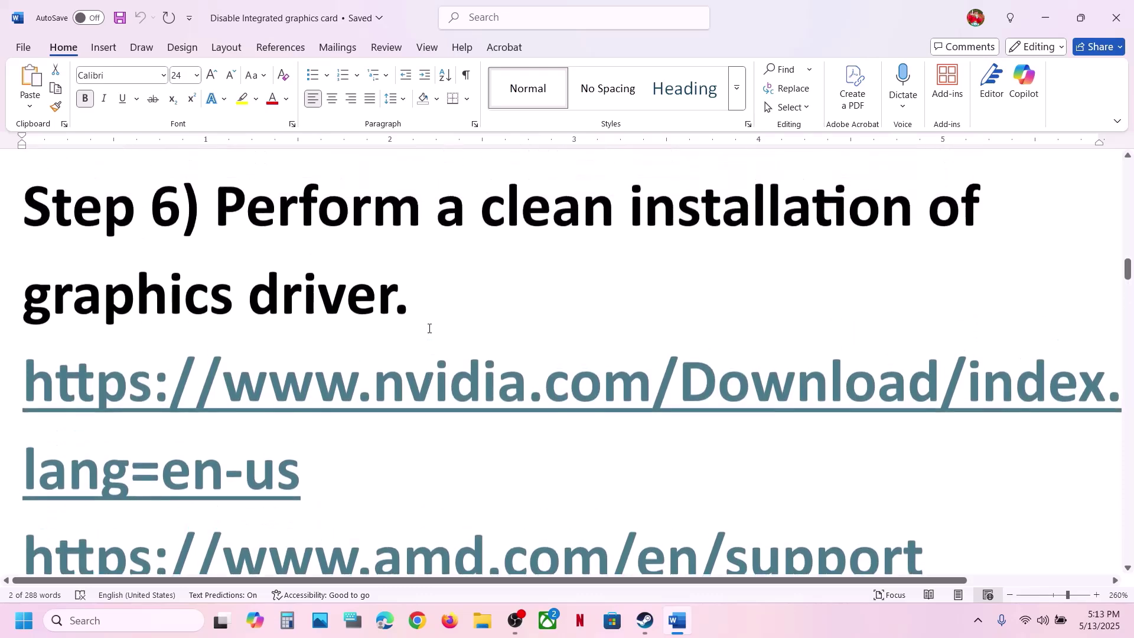
pyautogui.click(345, 488)
pyautogui.doubleClick(9, 459)
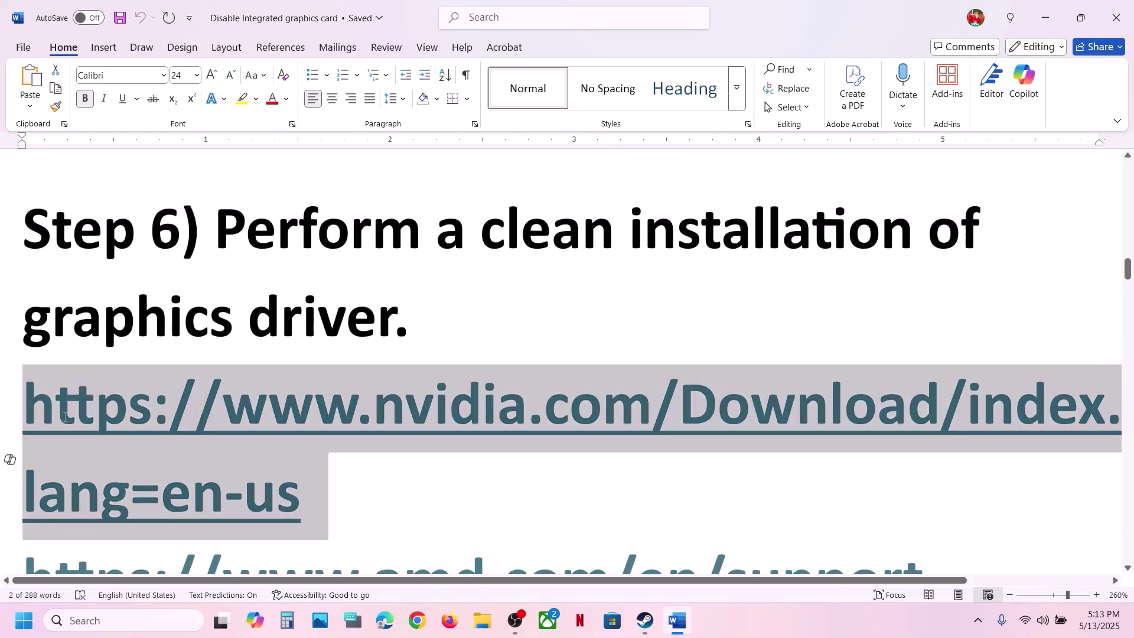
pyautogui.scroll(-3, 400, 413)
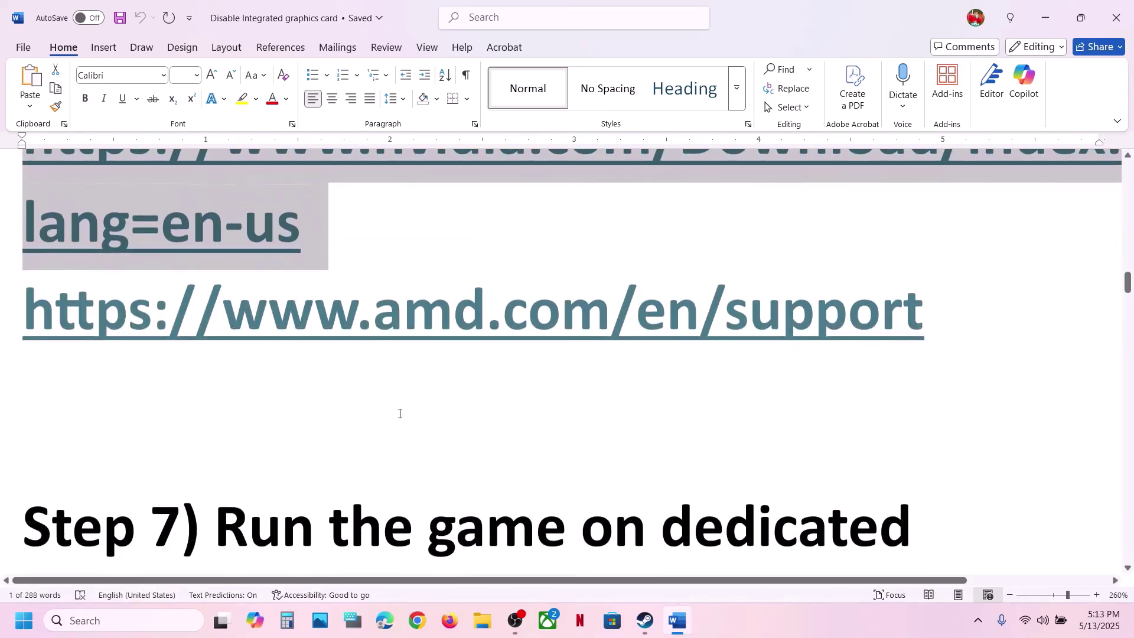
pyautogui.scroll(2, 571, 391)
pyautogui.click(925, 466)
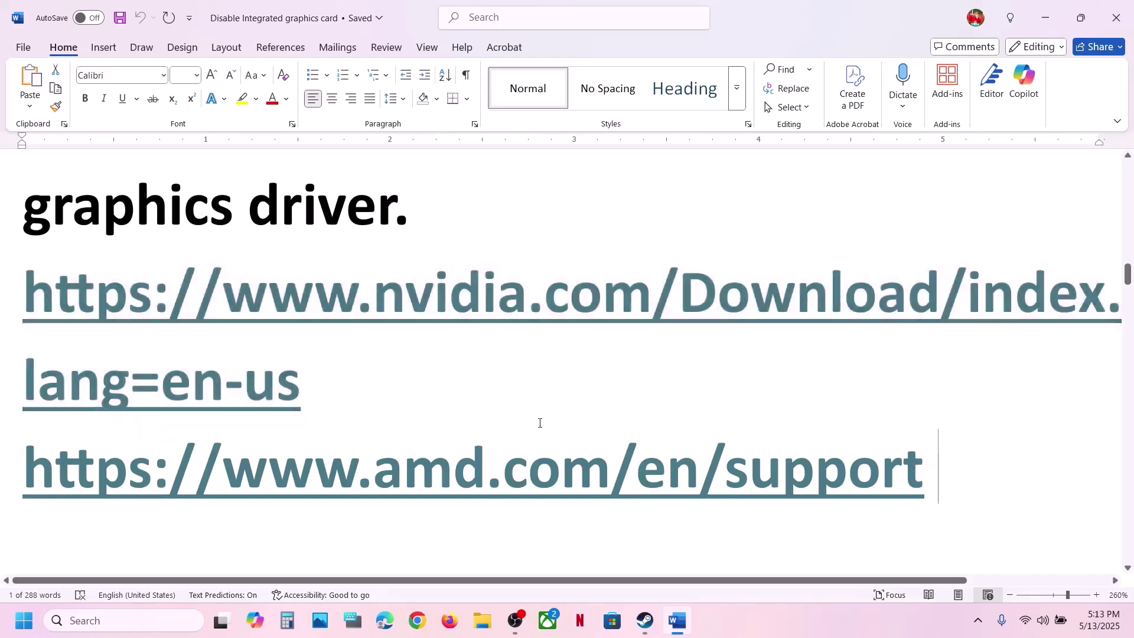
pyautogui.keyDown('shift'); pyautogui.click(286, 360); pyautogui.keyUp('shift')
pyautogui.click(334, 359)
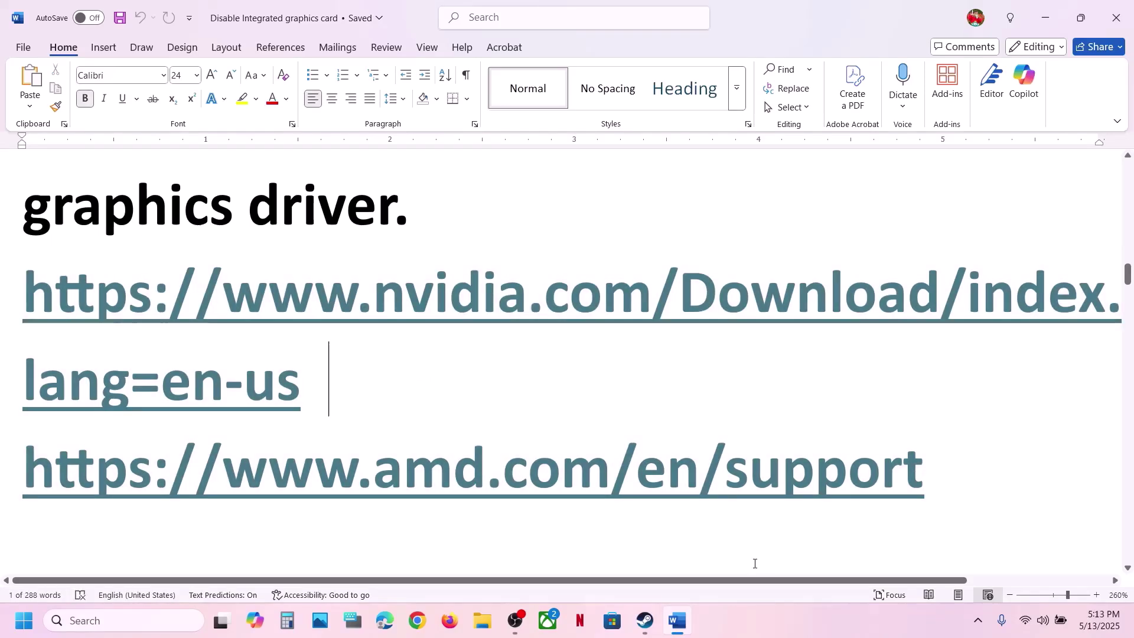
# Switch to the NVIDIA drivers page in Chrome and search for GeForce RTX 3050 Laptop GPU drivers with Windows 11 as the operating system
pyautogui.click(751, 617)
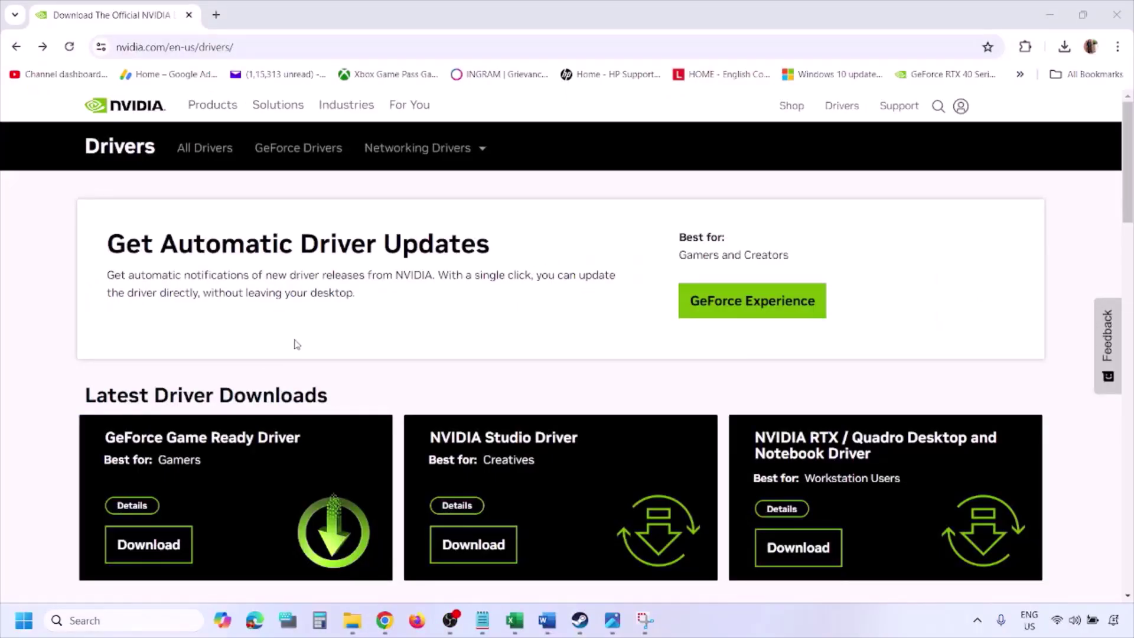
pyautogui.scroll(-8, 265, 362)
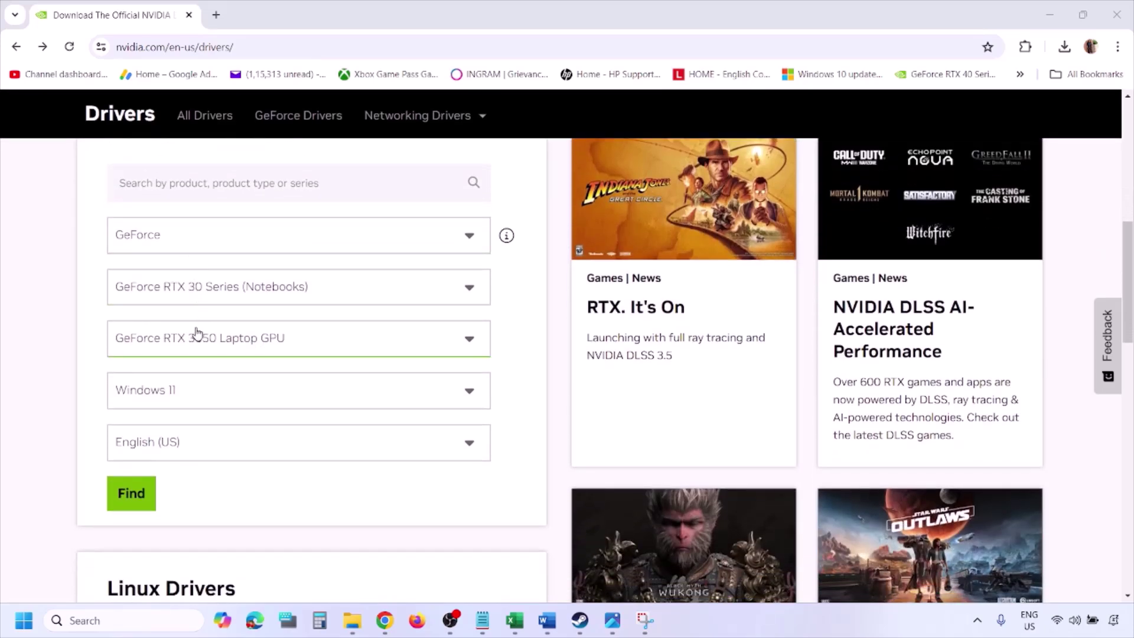
pyautogui.click(188, 395)
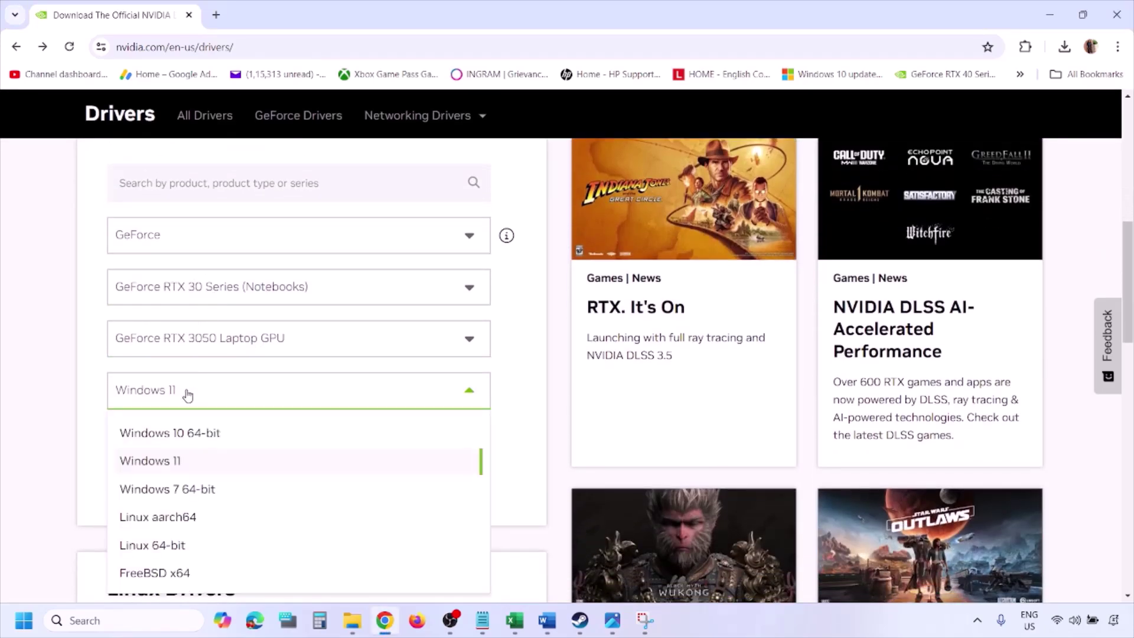
pyautogui.click(166, 462)
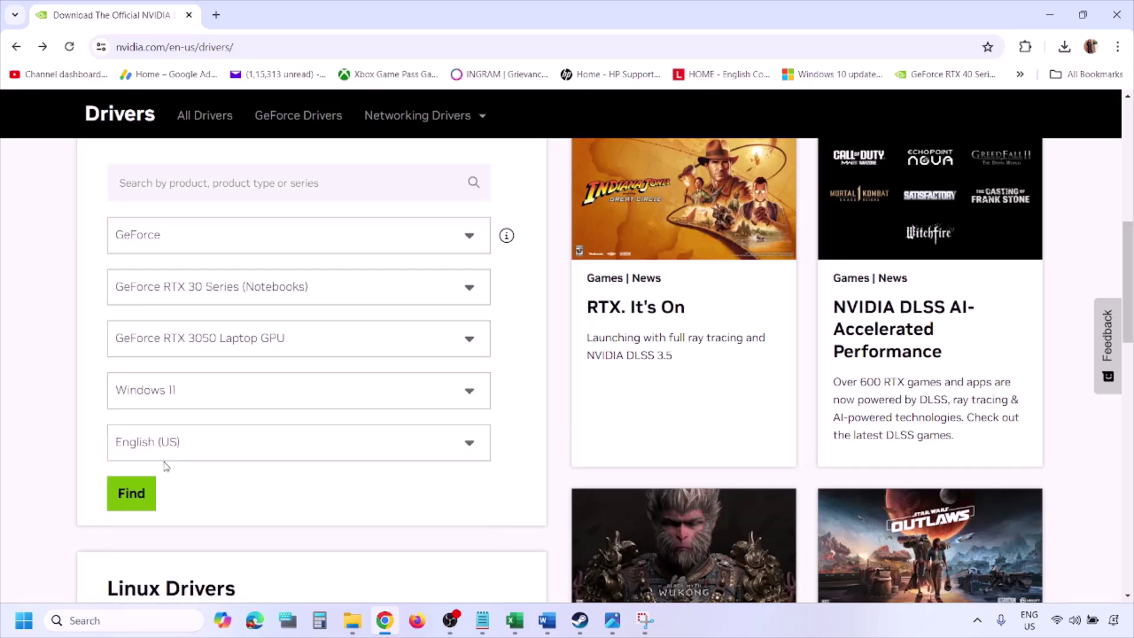
pyautogui.click(132, 493)
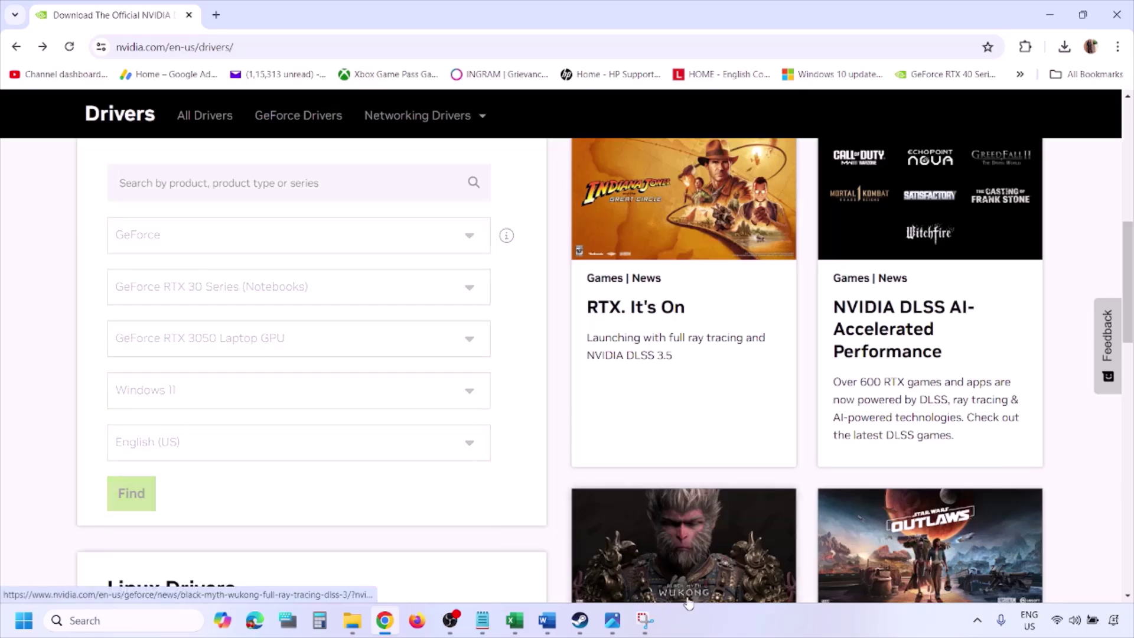
# Switch to Photos and review the images 1.png to 5.png on downloading the Game Ready driver and performing a custom clean installation
pyautogui.click(612, 620)
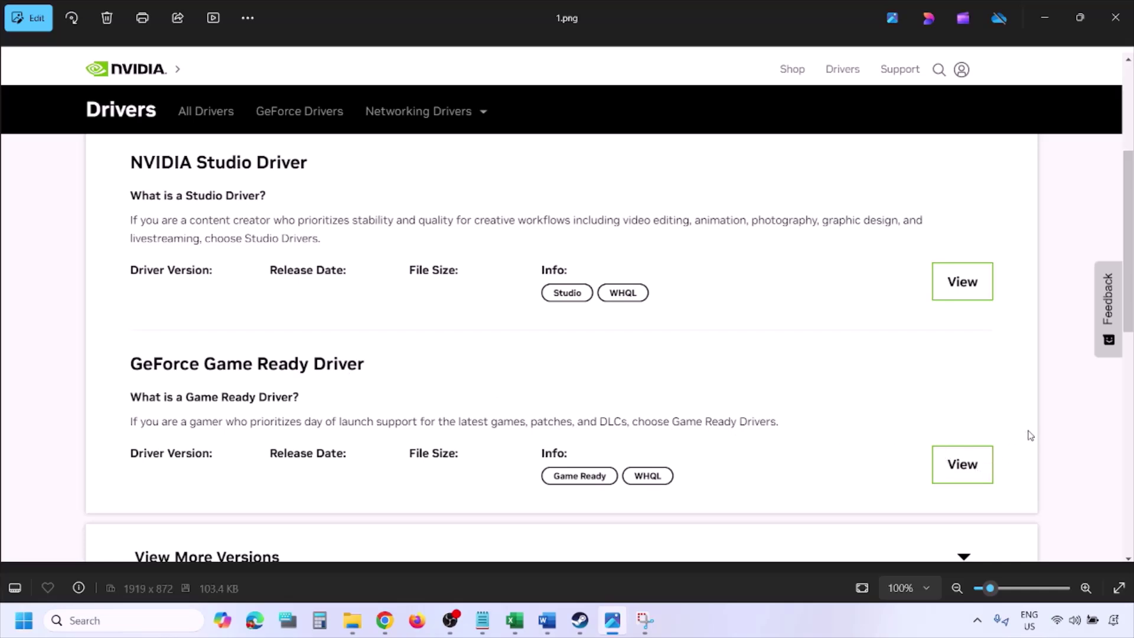
pyautogui.press('Right')
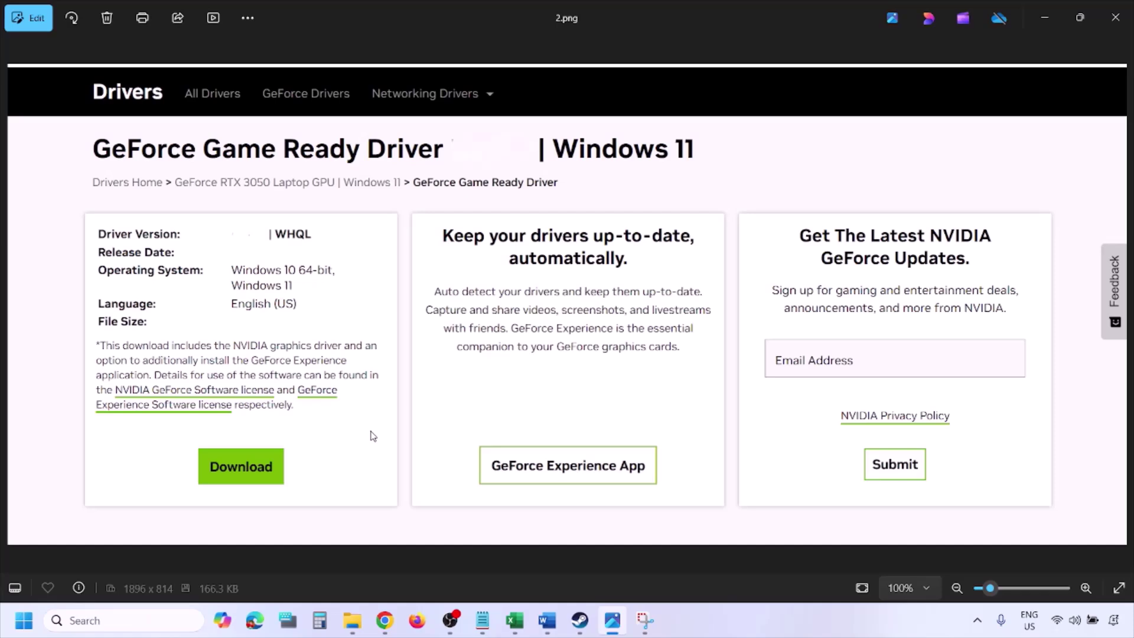
pyautogui.press('Right')
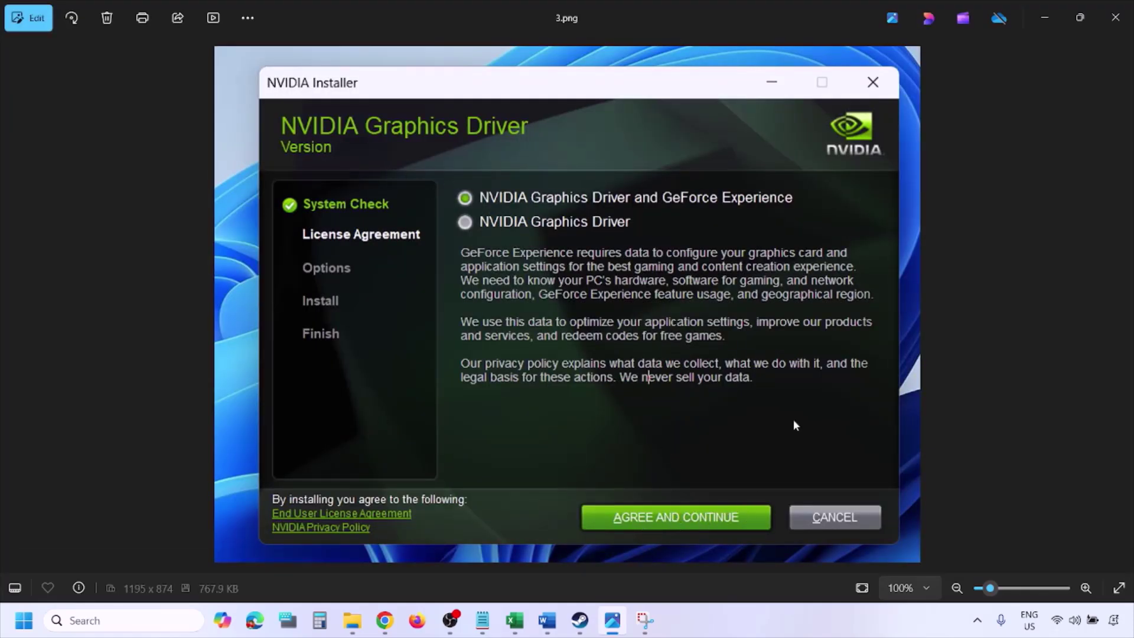
pyautogui.press('Right')
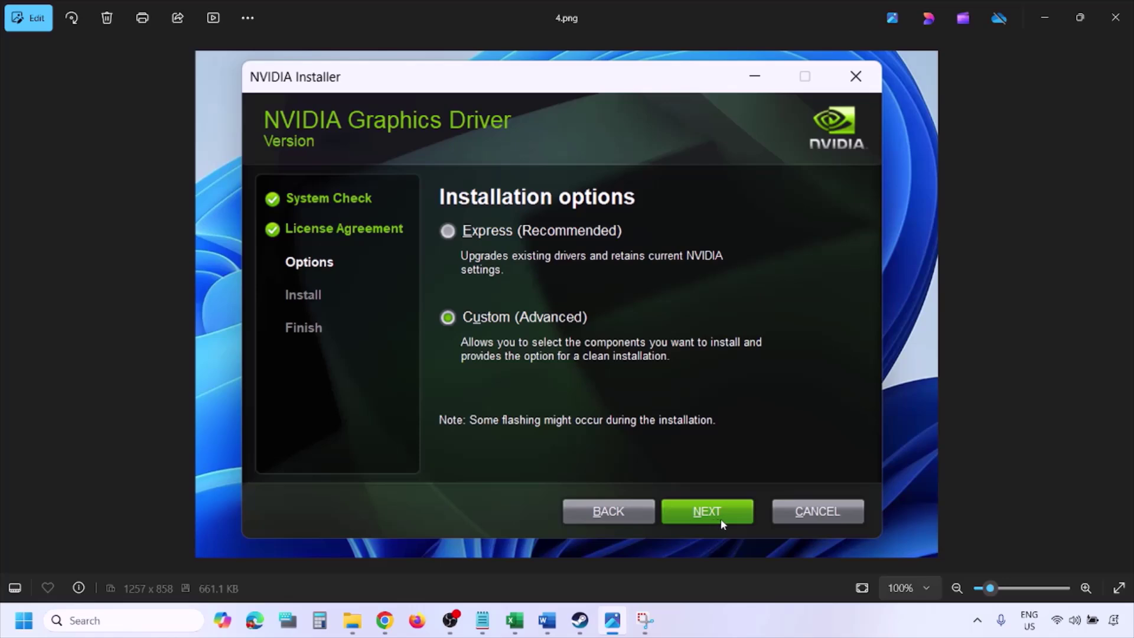
pyautogui.press('Right')
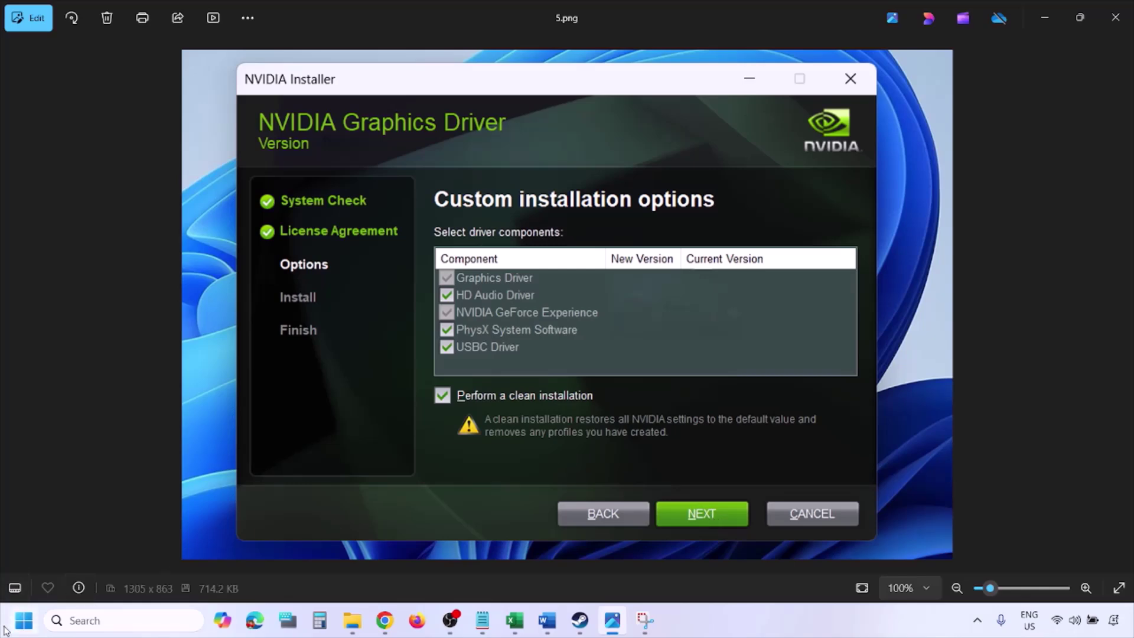
# Display the computer's power options to show where to restart, without choosing one
pyautogui.click(24, 620)
pyautogui.click(429, 570)
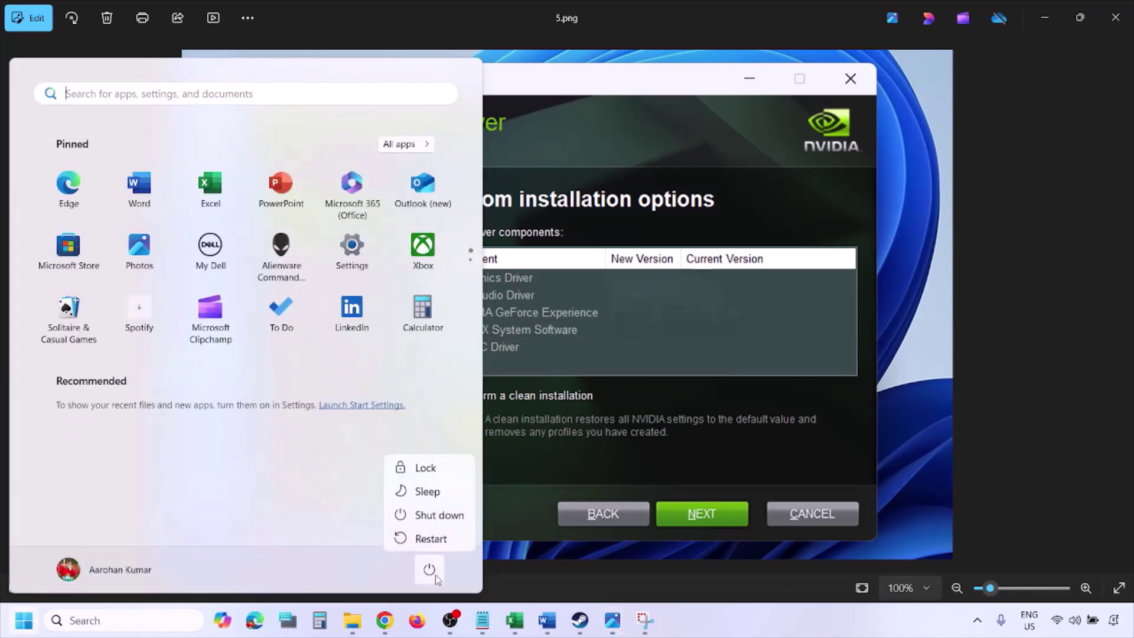
pyautogui.click(772, 633)
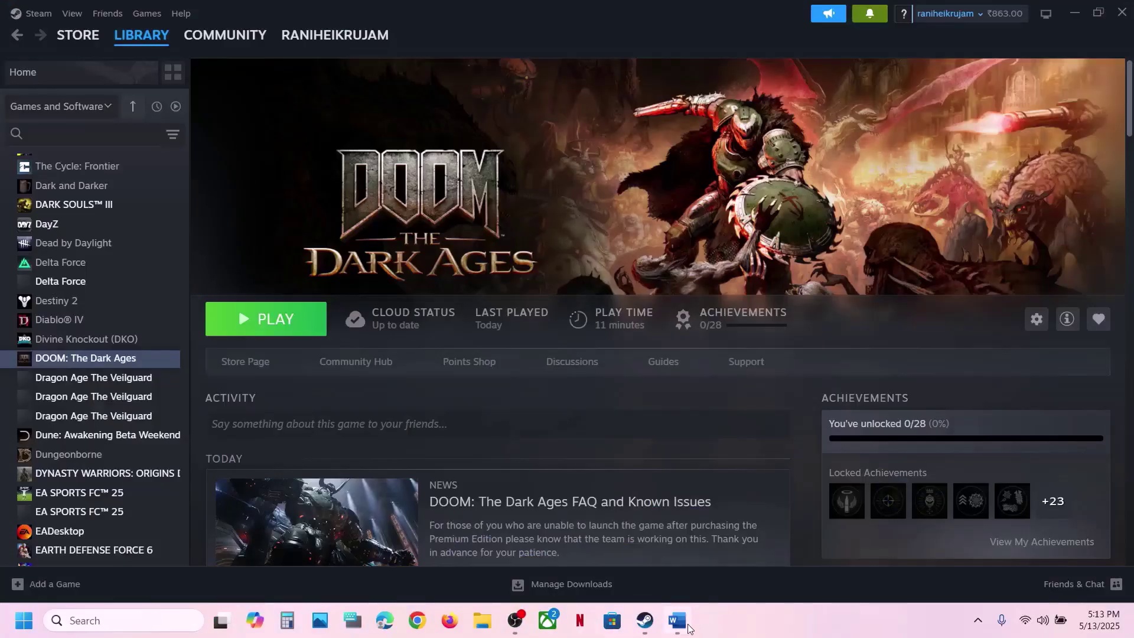
# Return to the Word document and read Step 7 on running the game on the dedicated graphics card
pyautogui.click(685, 626)
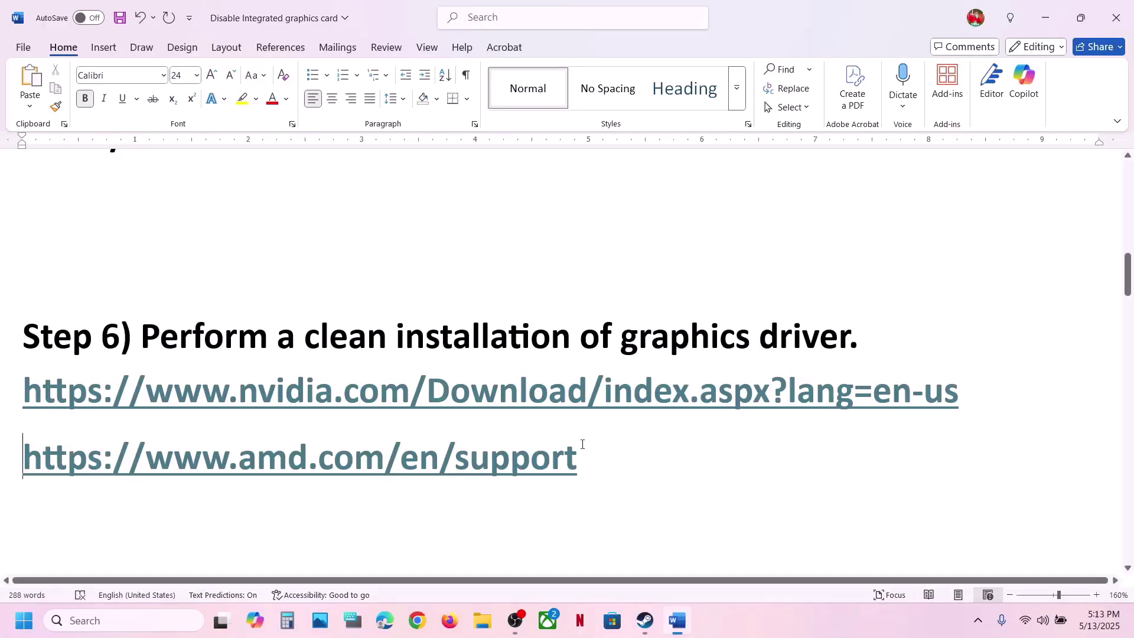
pyautogui.scroll(-3, 614, 426)
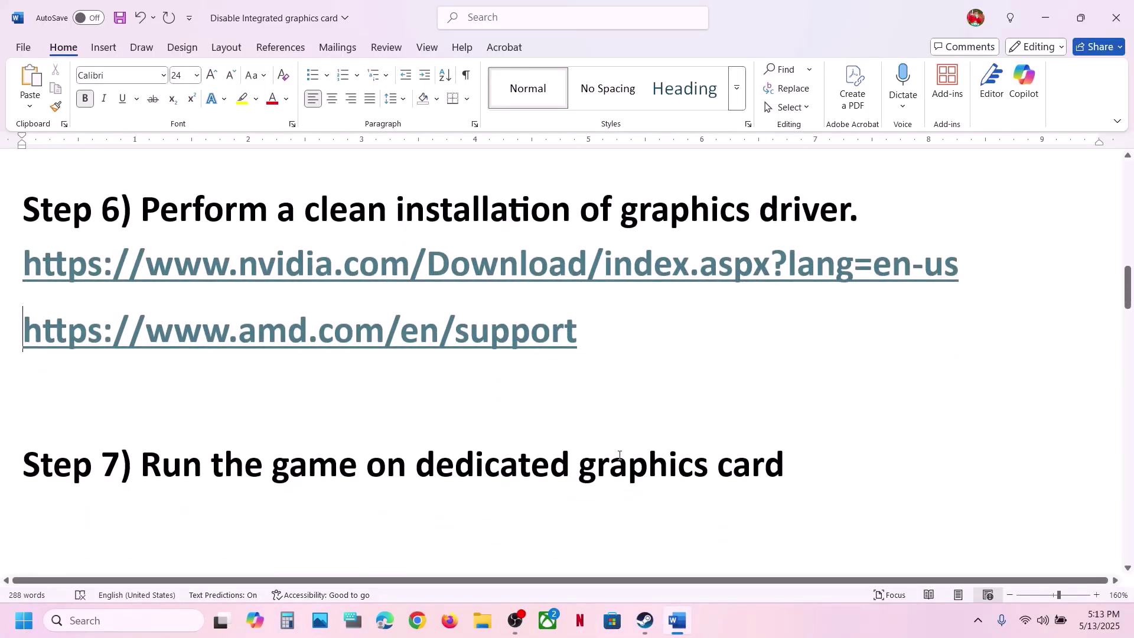
# Search Windows for "graphics" and open the system Graphics settings
pyautogui.doubleClick(618, 455)
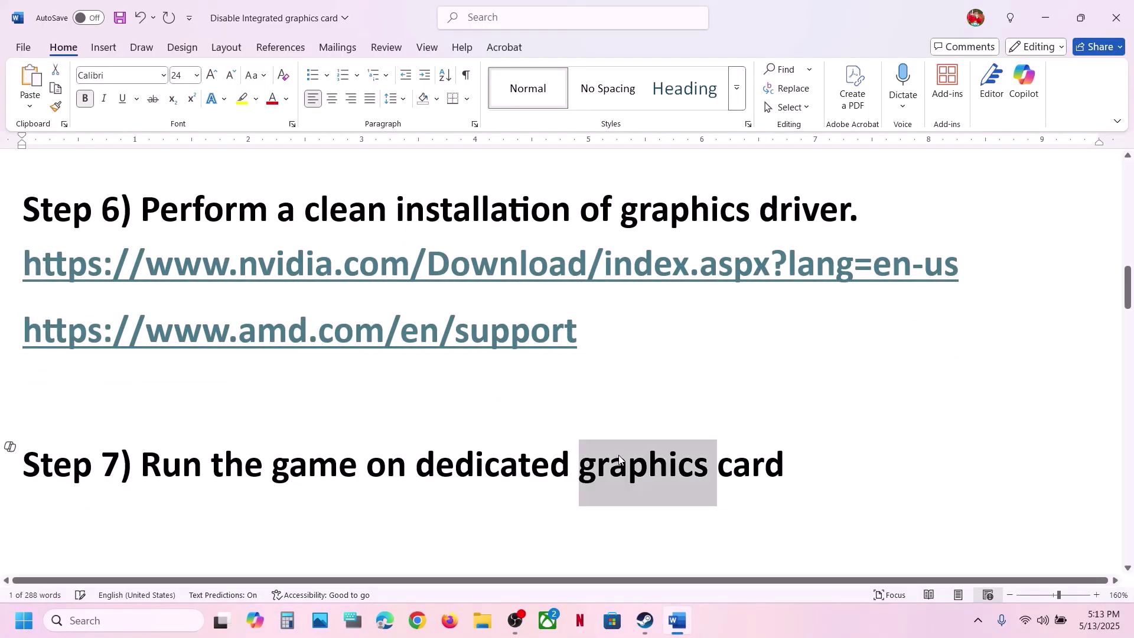
pyautogui.click(189, 619)
pyautogui.write('graphics')
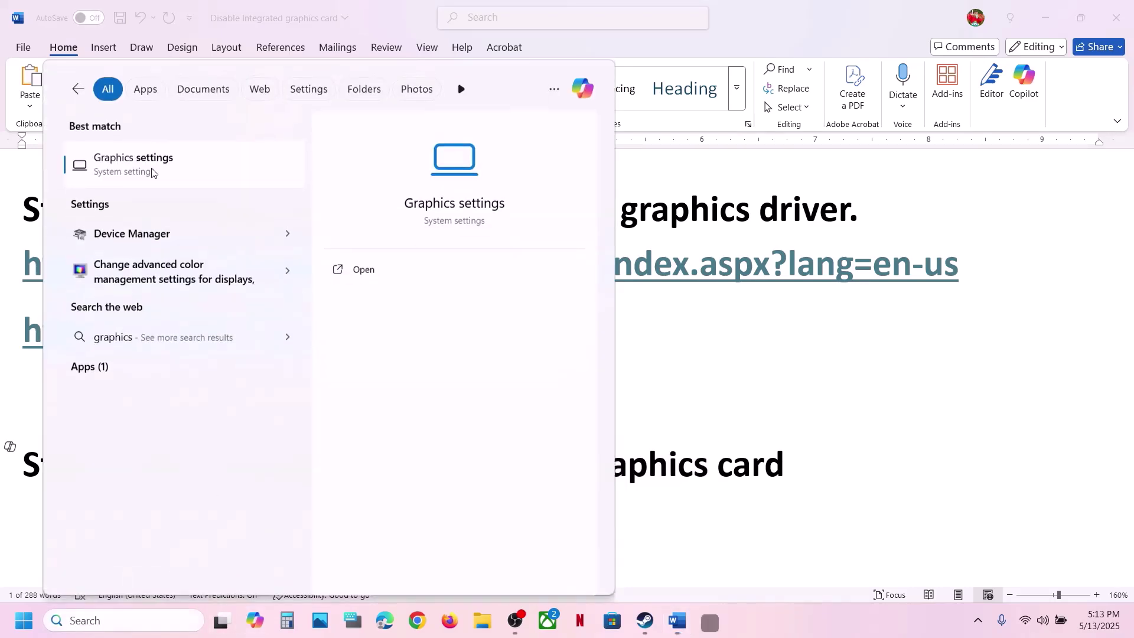
pyautogui.click(151, 174)
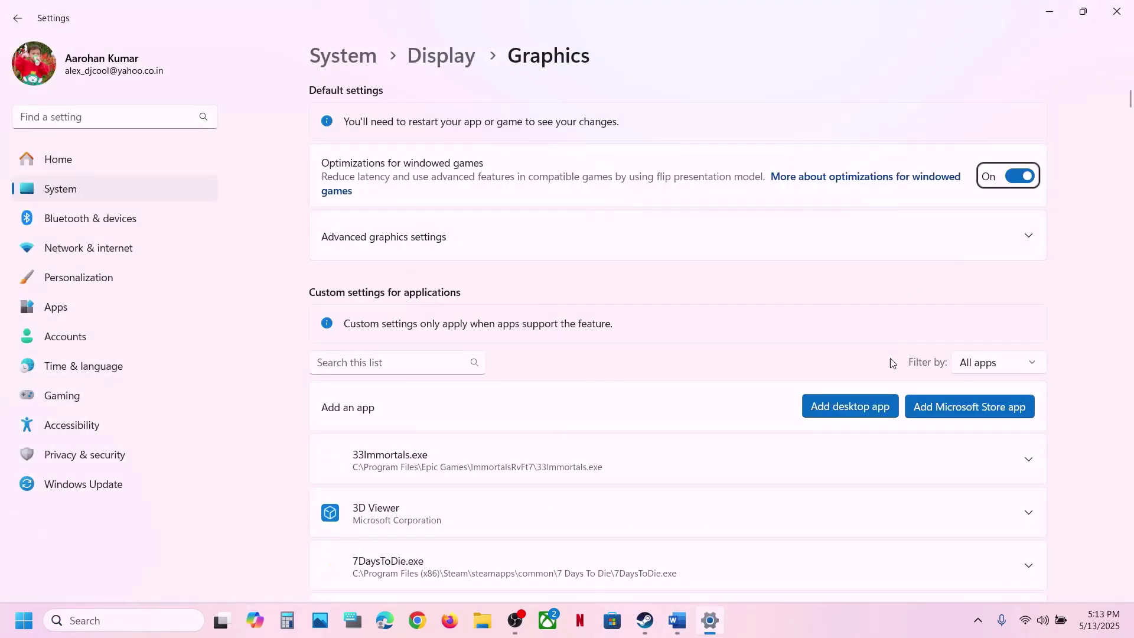
# Add the DOOMTheDarkAges application from C:\Program Files (x86)\Steam\steamapps\common\DOOMTheDarkAges as a desktop app in the custom graphics settings
pyautogui.click(868, 408)
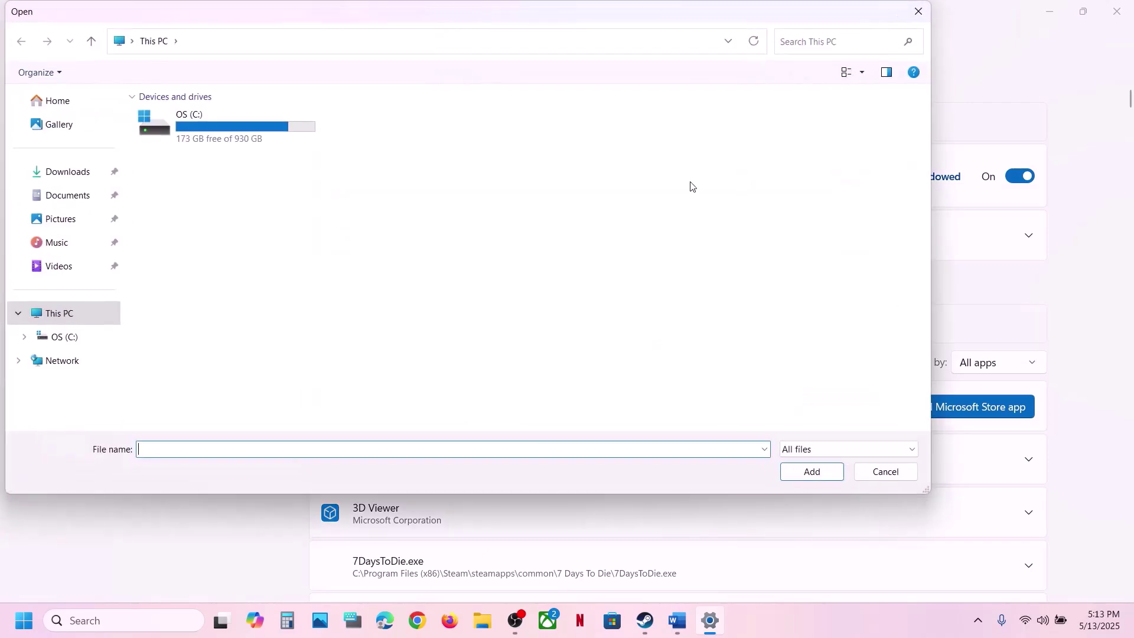
pyautogui.doubleClick(236, 131)
pyautogui.scroll(-4, 260, 262)
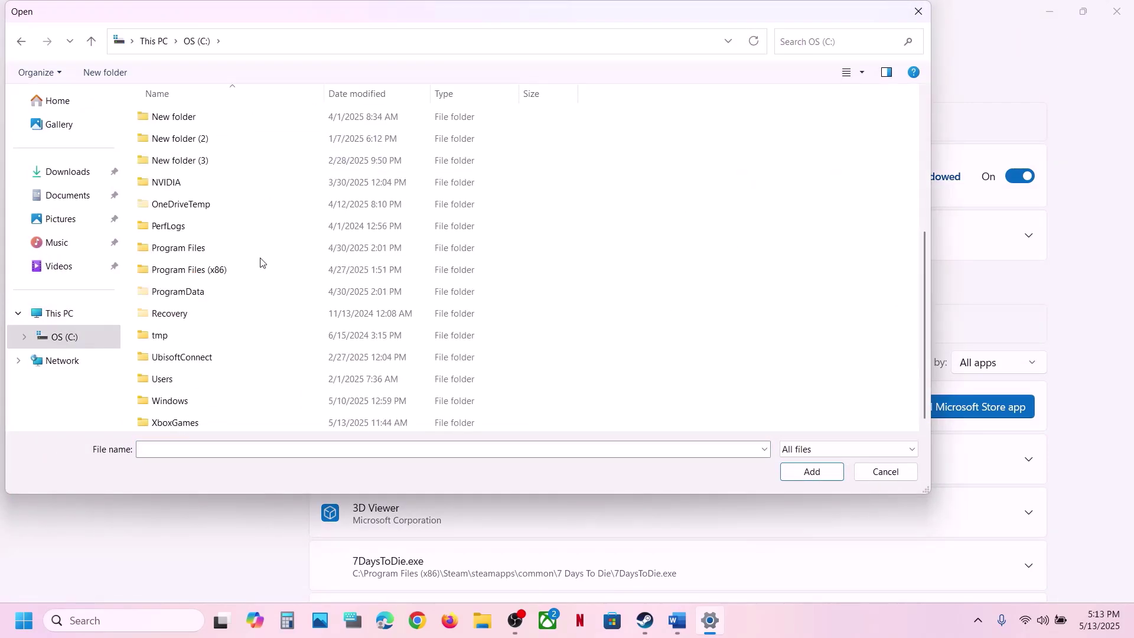
pyautogui.doubleClick(236, 269)
pyautogui.scroll(-4, 207, 322)
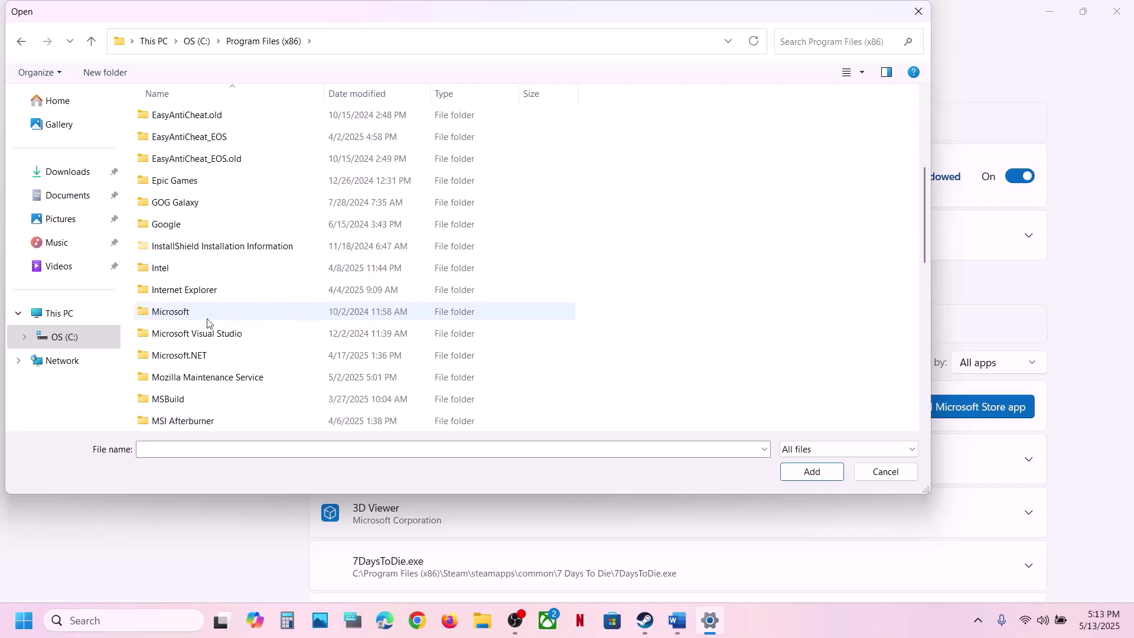
pyautogui.scroll(-5, 201, 323)
pyautogui.doubleClick(172, 309)
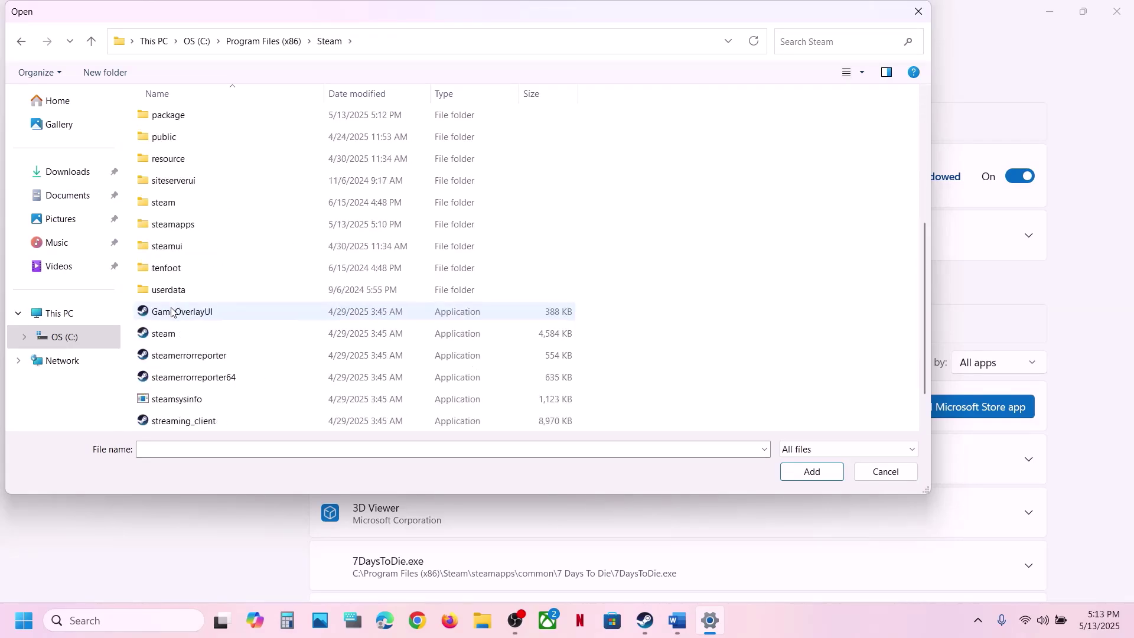
pyautogui.doubleClick(189, 224)
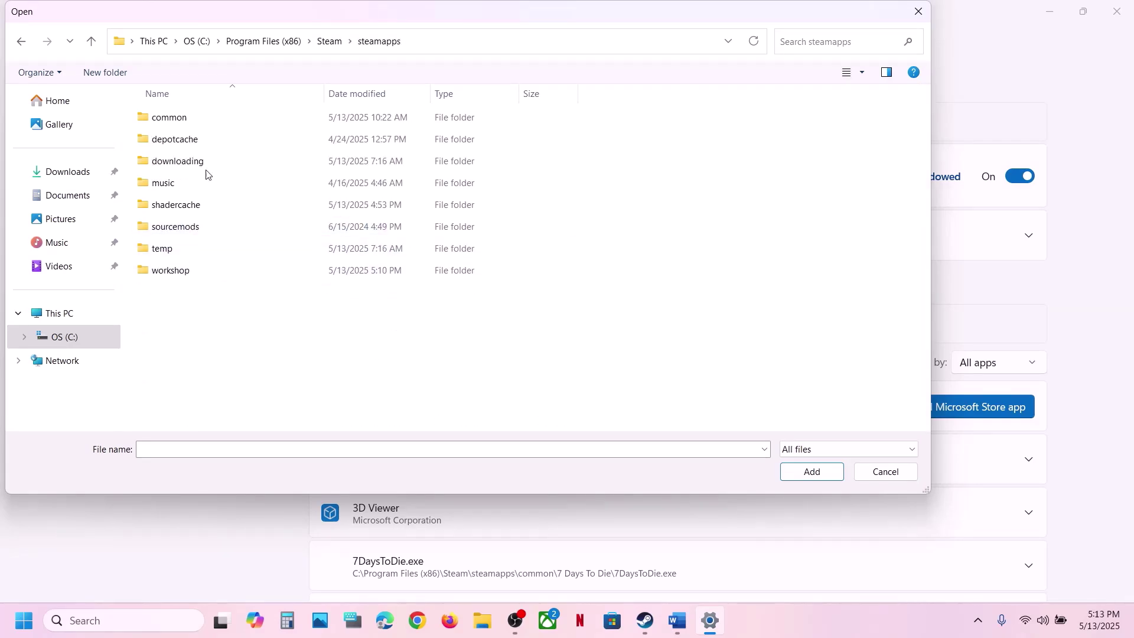
pyautogui.doubleClick(190, 120)
pyautogui.doubleClick(218, 117)
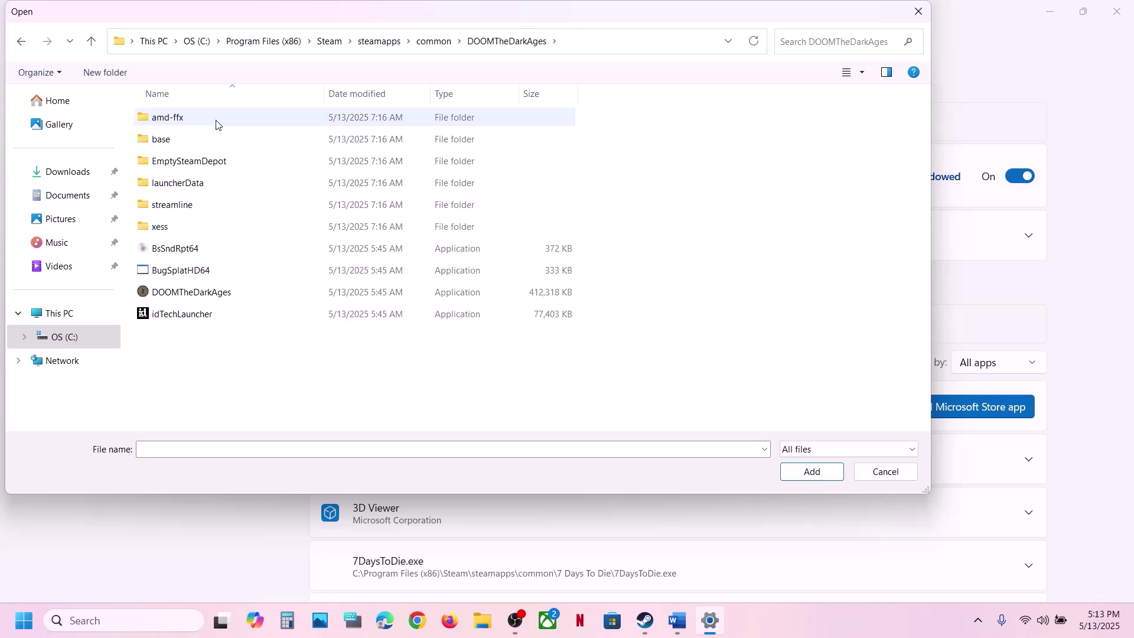
pyautogui.click(191, 295)
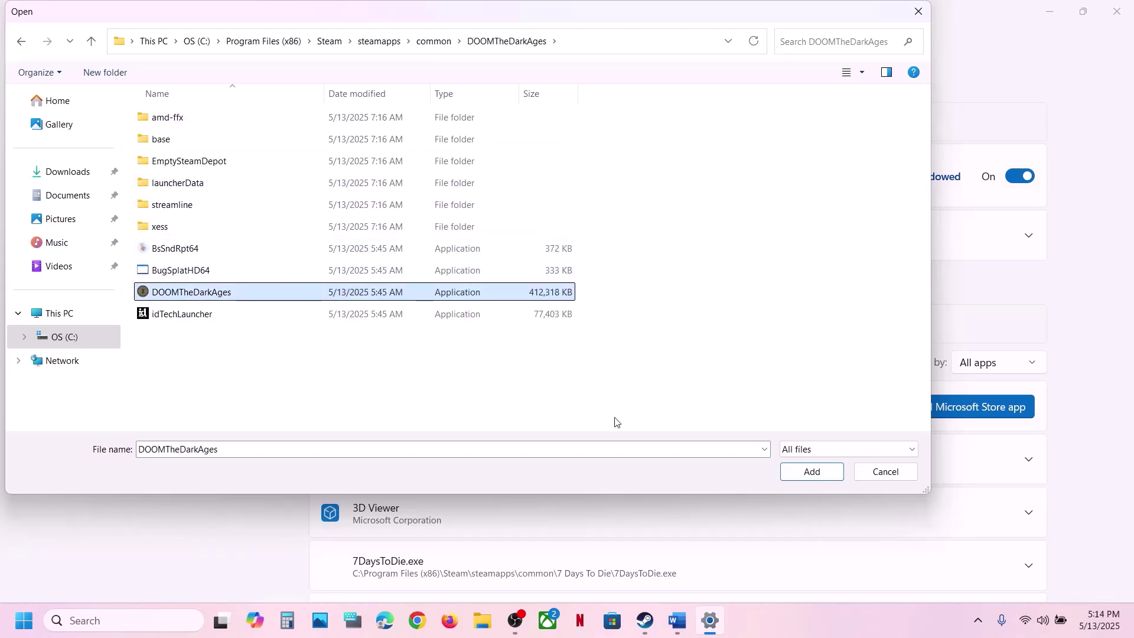
pyautogui.click(825, 474)
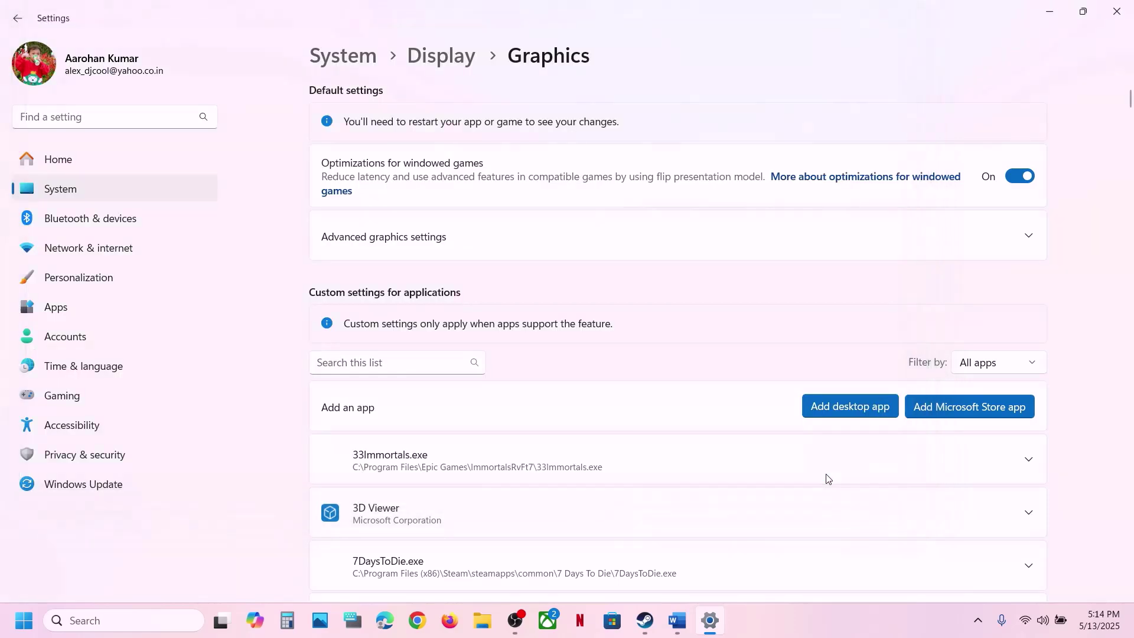
# Set the GPU preference of Doom: The Dark Ages to High Performance (NVIDIA GeForce RTX 3050 Laptop GPU)
pyautogui.click(833, 407)
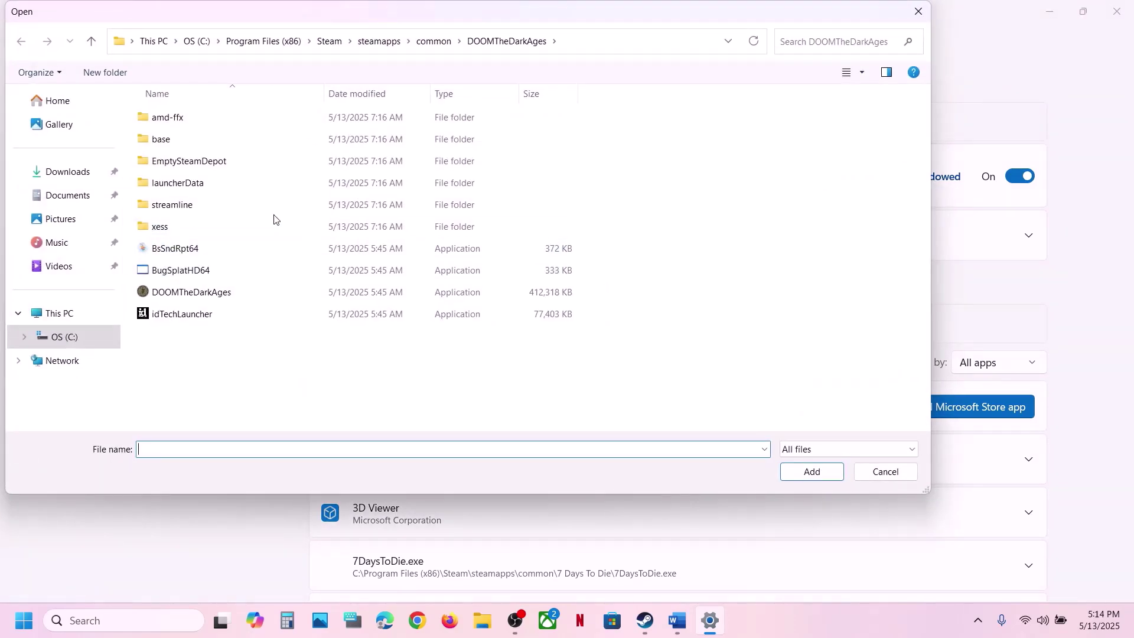
pyautogui.click(918, 12)
pyautogui.scroll(-15, 578, 368)
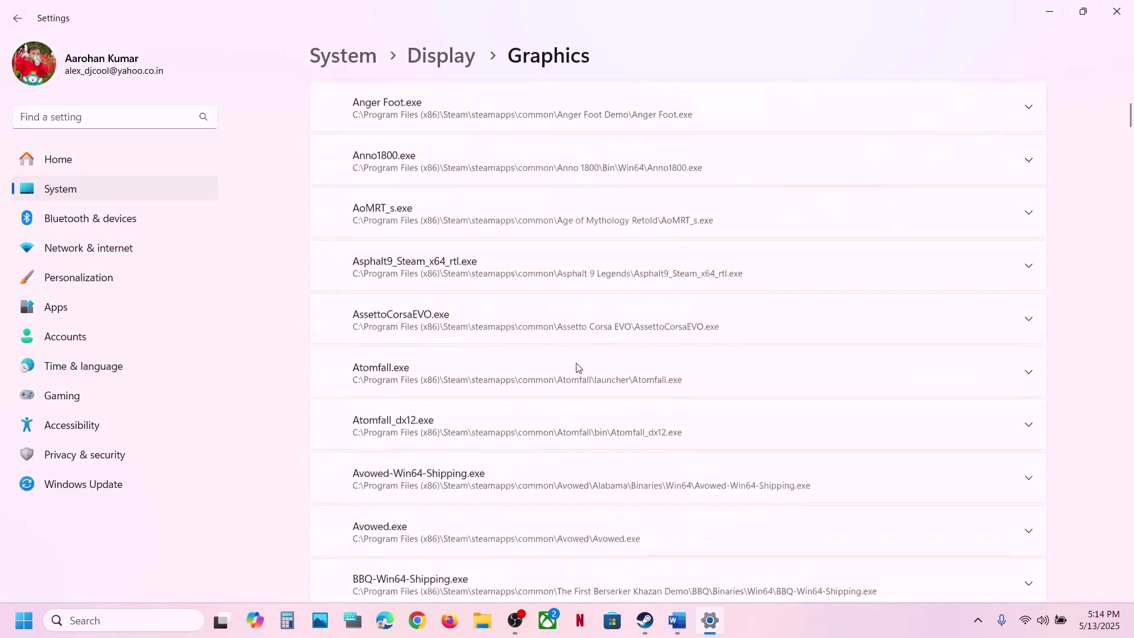
pyautogui.scroll(-12, 578, 368)
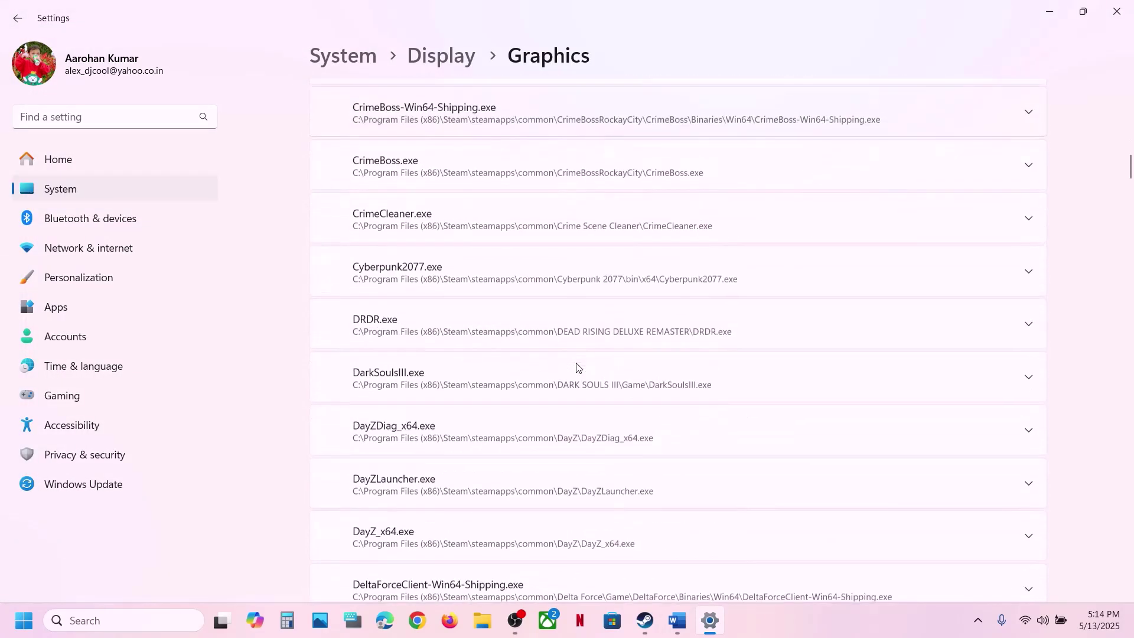
pyautogui.scroll(2, 578, 367)
pyautogui.scroll(-12, 578, 367)
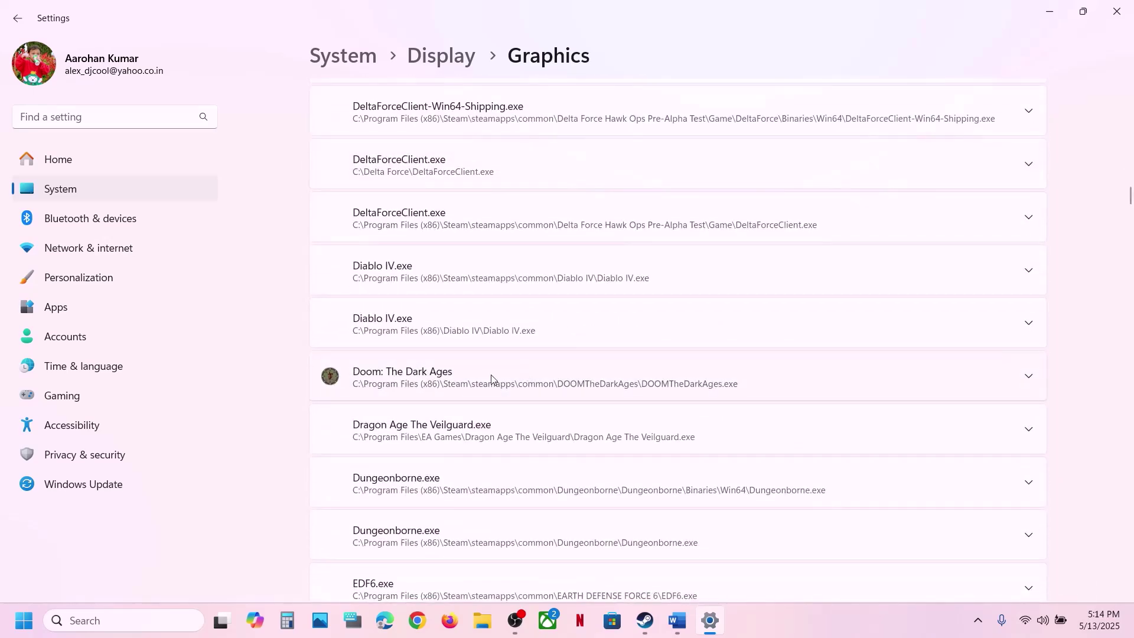
pyautogui.click(490, 374)
pyautogui.scroll(-2, 689, 412)
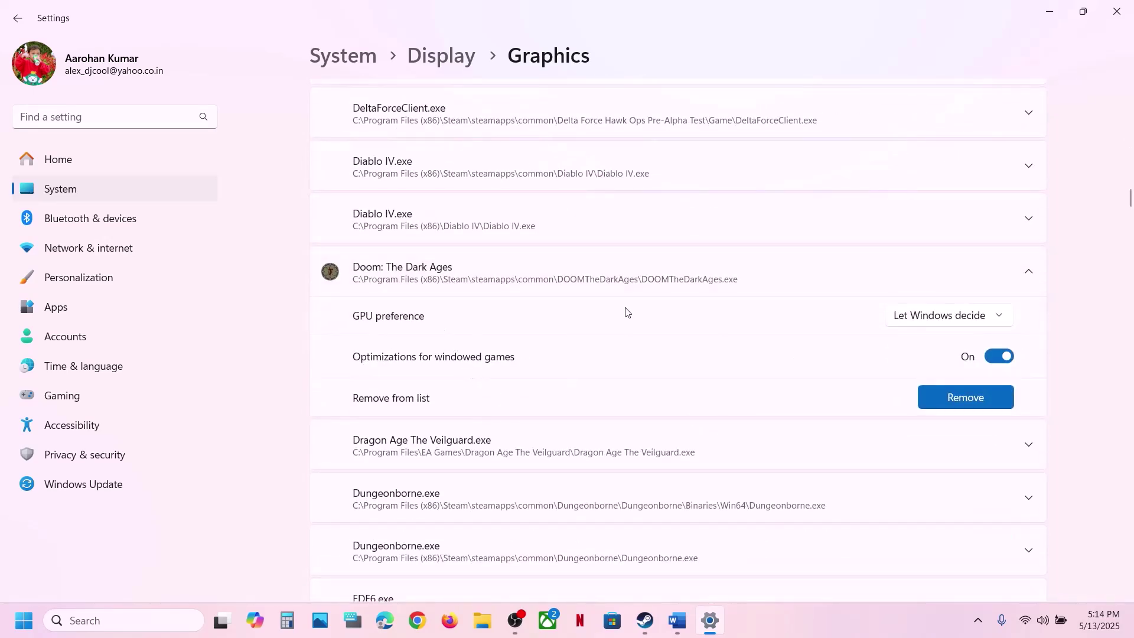
pyautogui.click(951, 319)
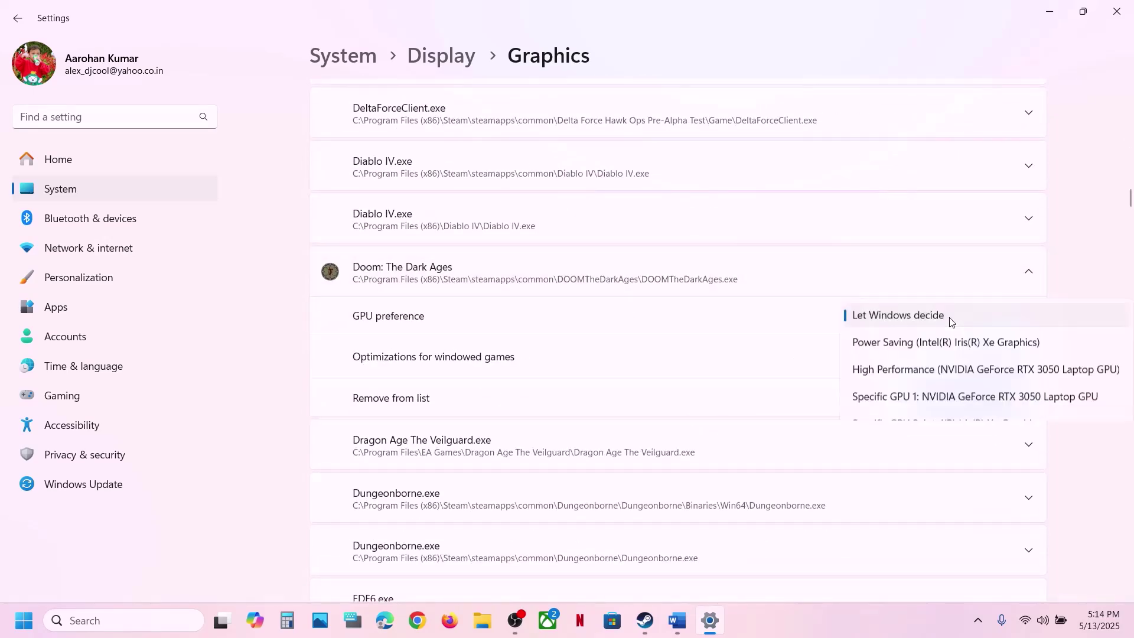
pyautogui.click(957, 378)
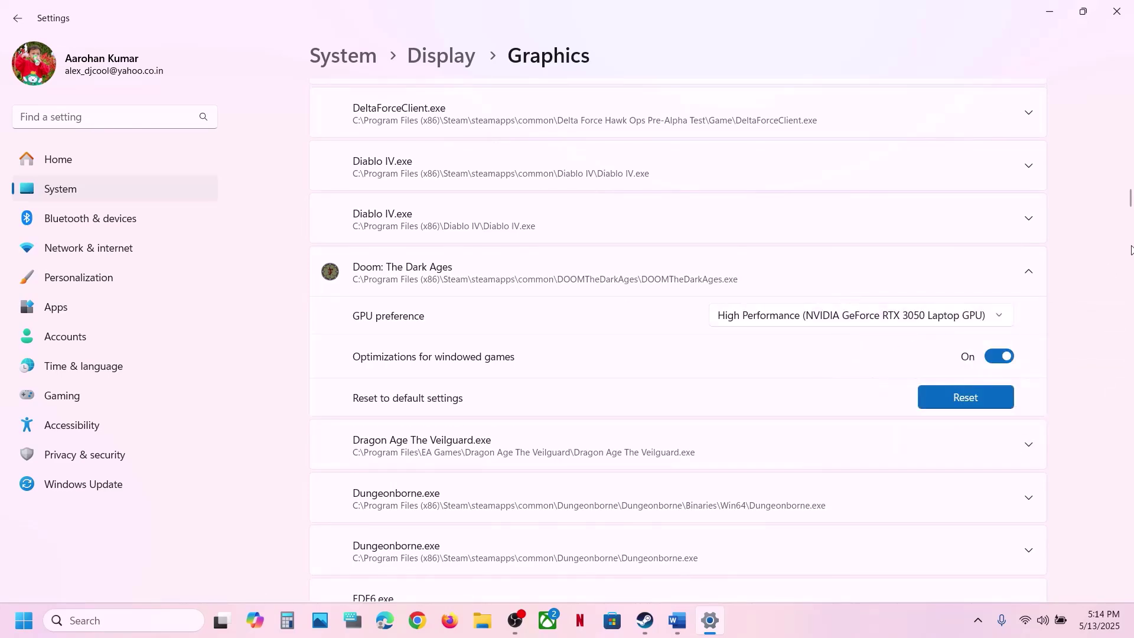
pyautogui.scroll(20, 774, 230)
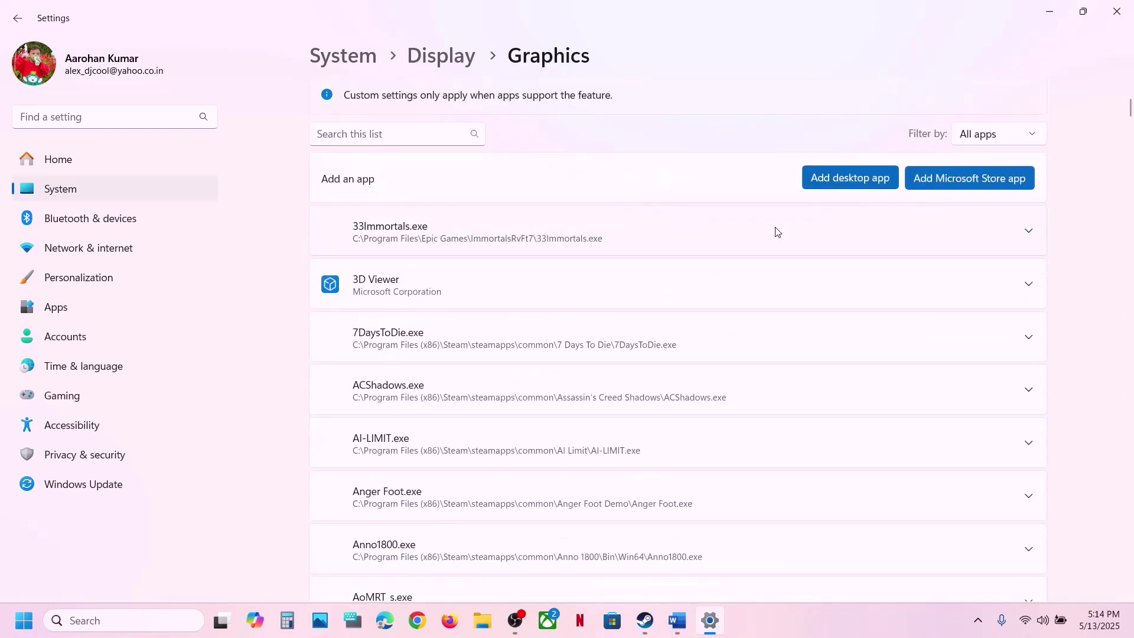
pyautogui.click(835, 176)
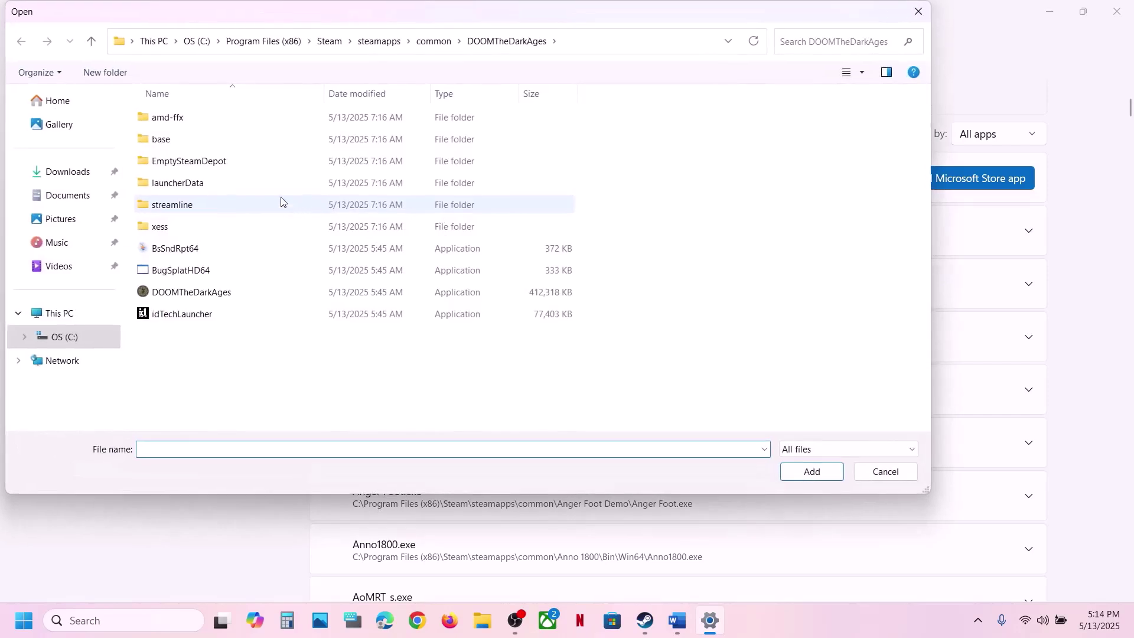
pyautogui.doubleClick(185, 229)
pyautogui.click(90, 44)
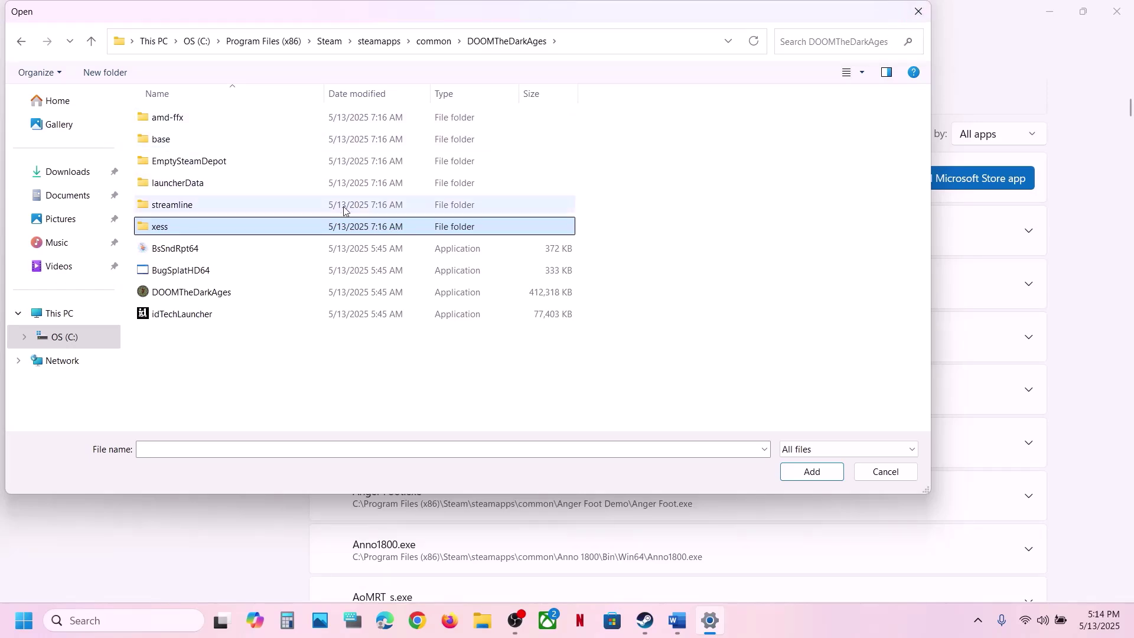
pyautogui.click(239, 290)
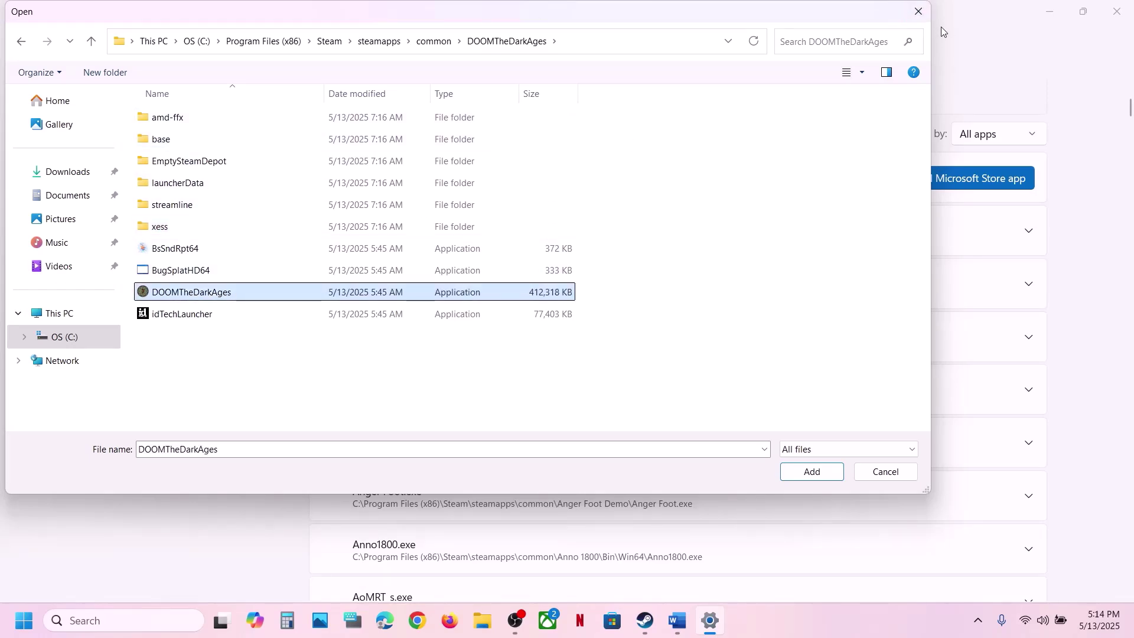
pyautogui.click(918, 11)
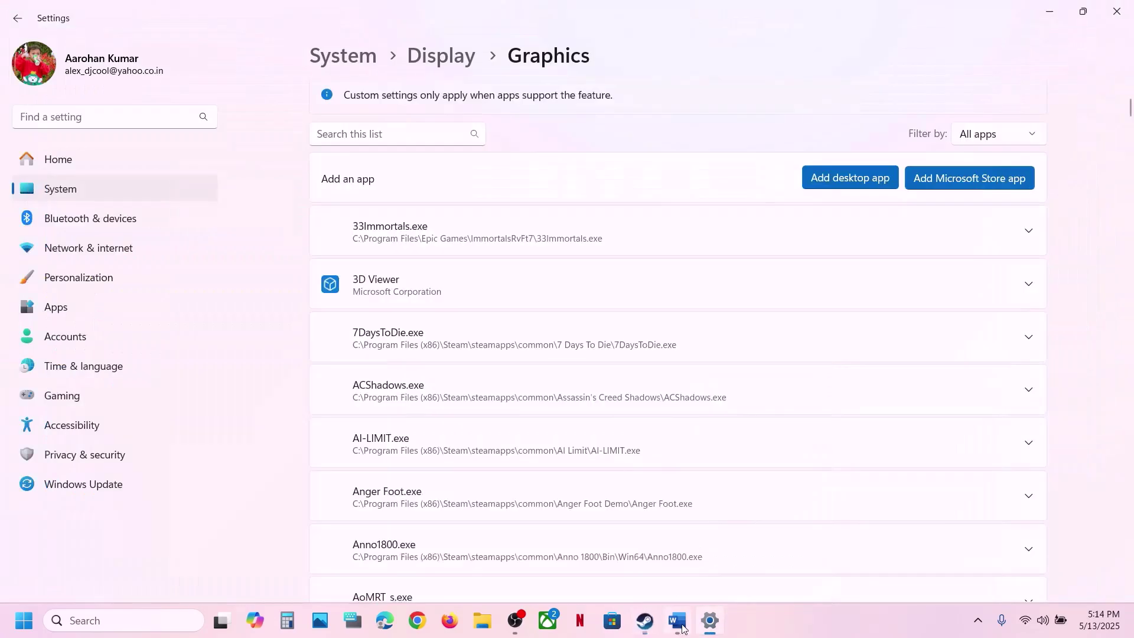
# Return to the Word document, read Step 8 on rolling back the graphics driver, and copy the NVIDIA download link from Step 6
pyautogui.click(678, 620)
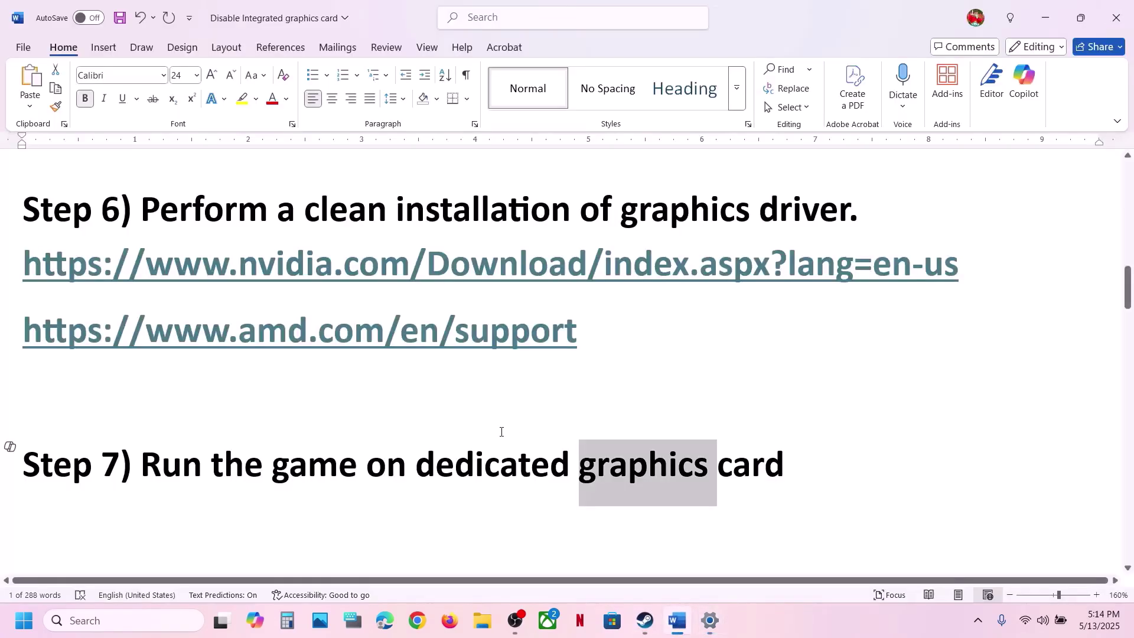
pyautogui.scroll(-3, 501, 432)
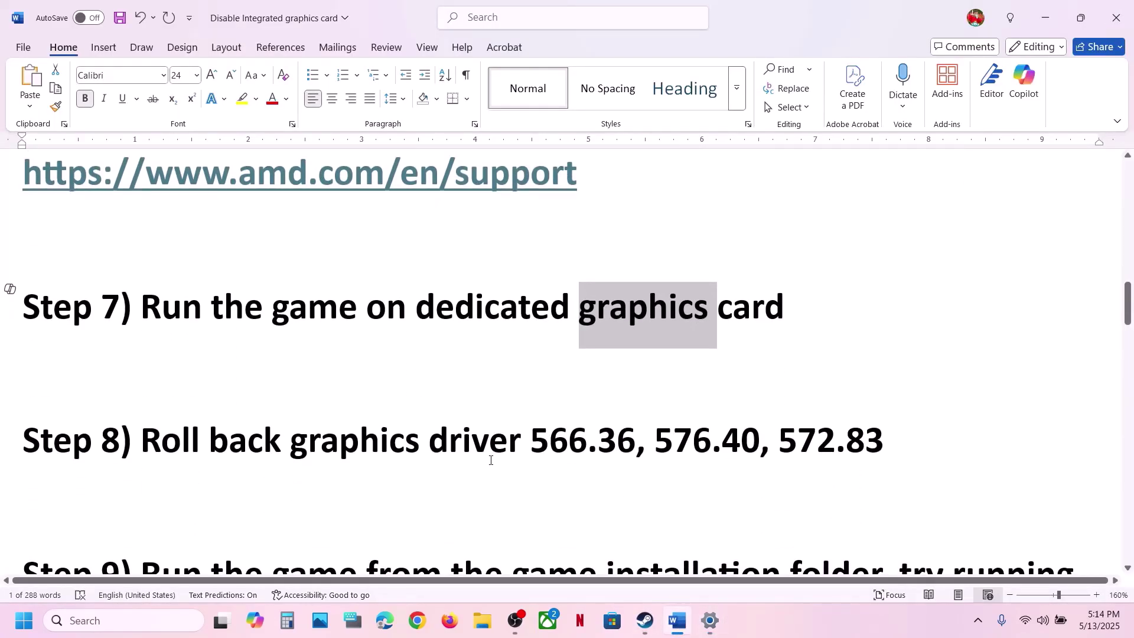
pyautogui.scroll(2, 496, 349)
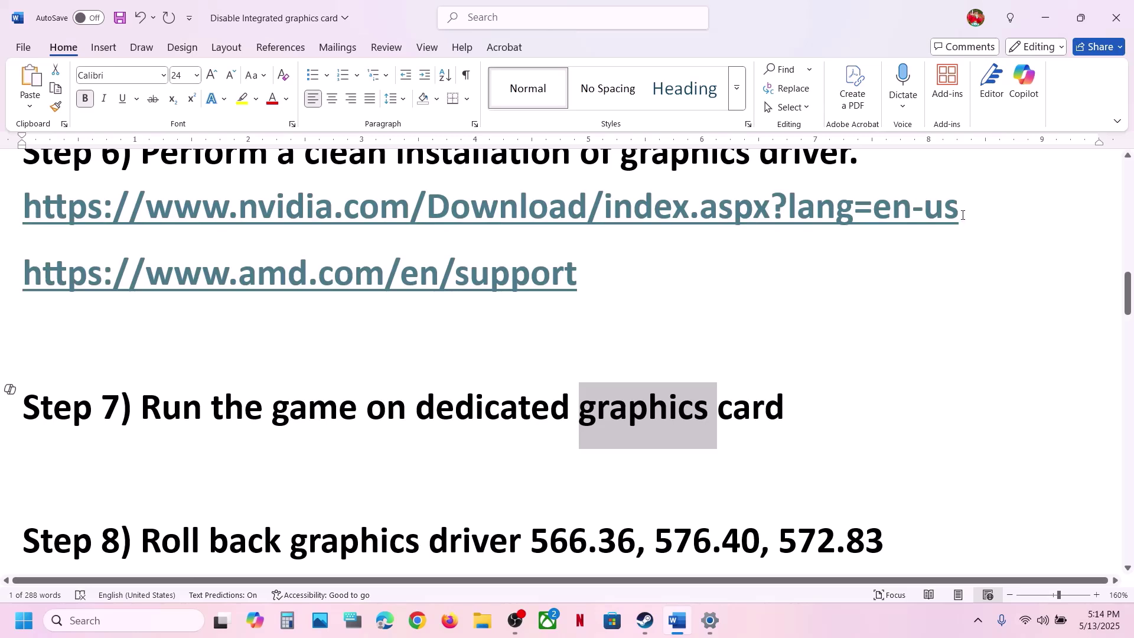
pyautogui.moveTo(962, 215); pyautogui.dragTo(45, 211)
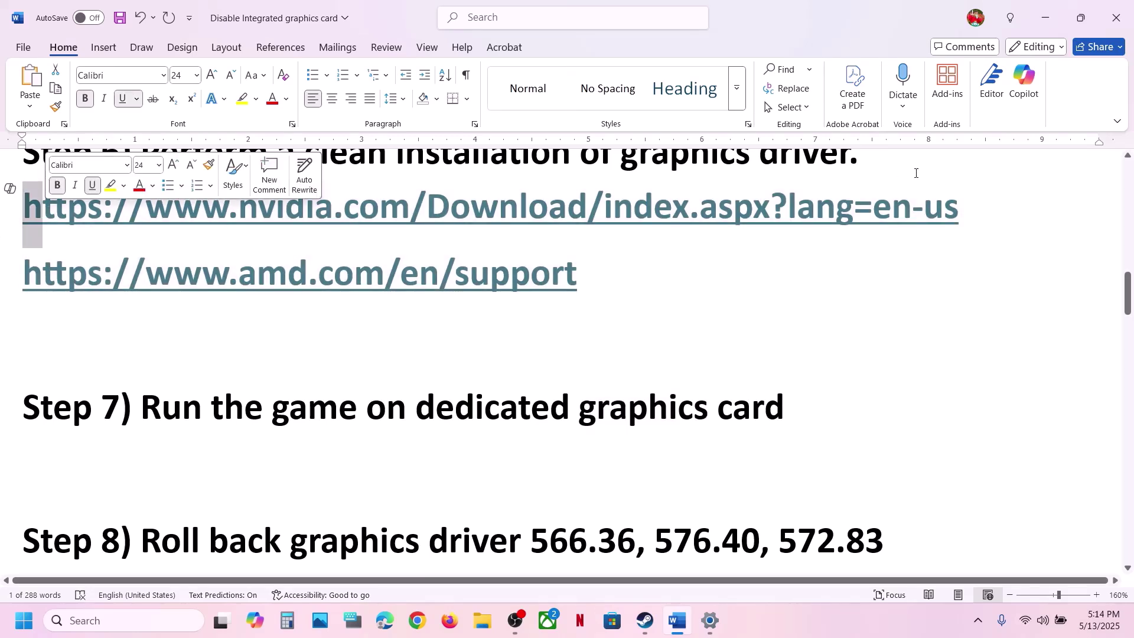
pyautogui.keyDown('shift'); pyautogui.click(972, 210); pyautogui.keyUp('shift')
pyautogui.hotkey('ctrl', 'c')
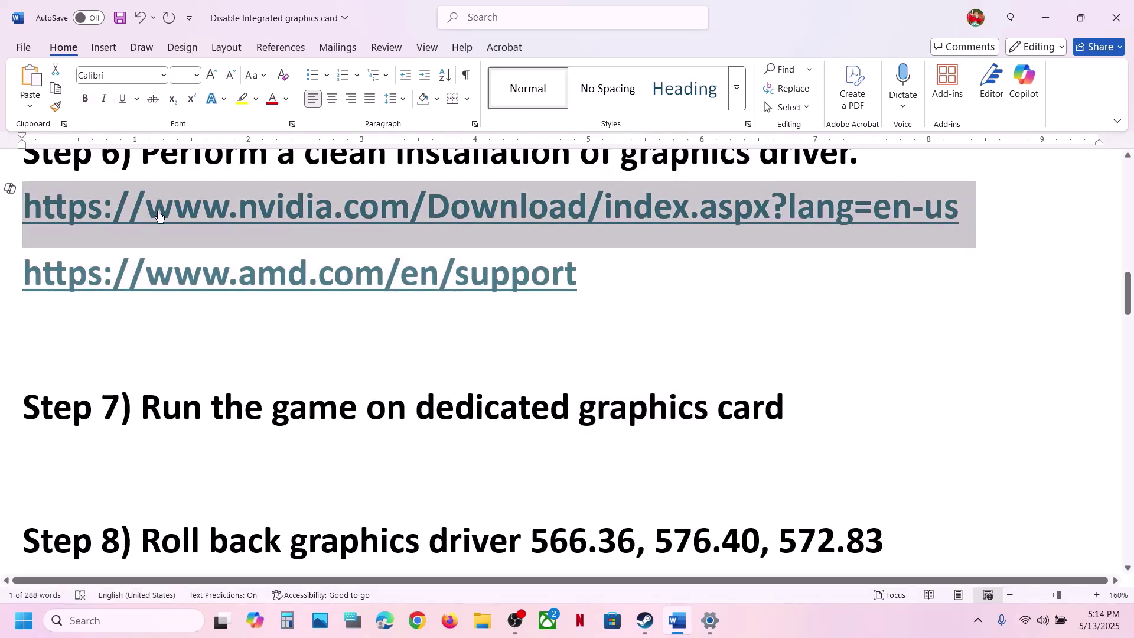
# Load the copied NVIDIA link in Chrome and search for GeForce RTX 3050 Laptop GPU drivers for Windows 11
pyautogui.click(418, 621)
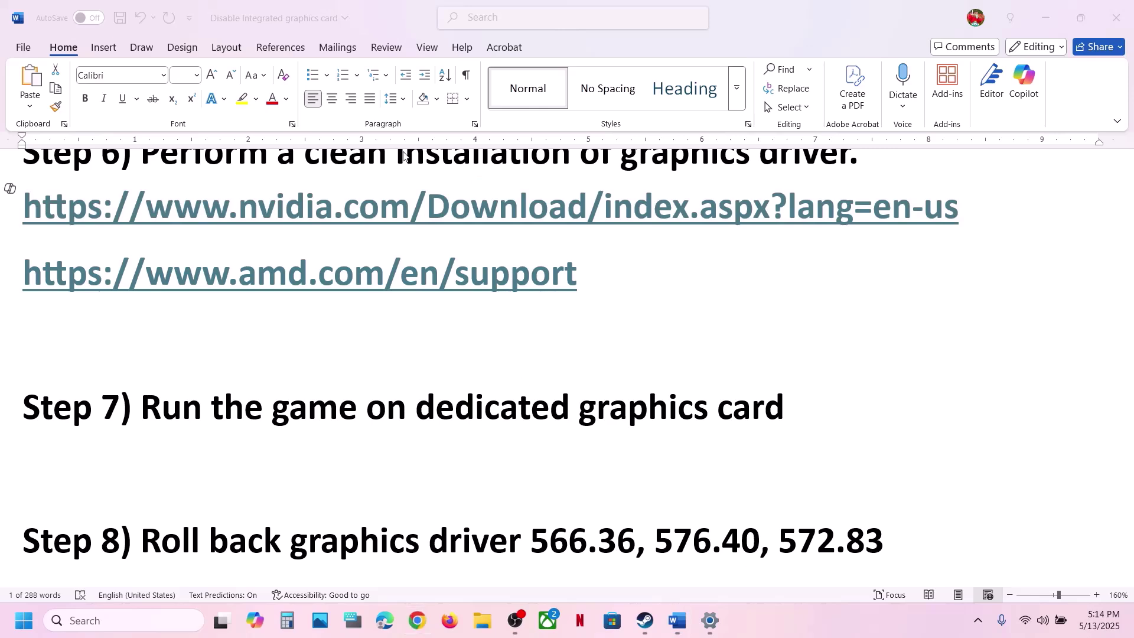
pyautogui.hotkey('ctrl', 'v')
pyautogui.press('Return')
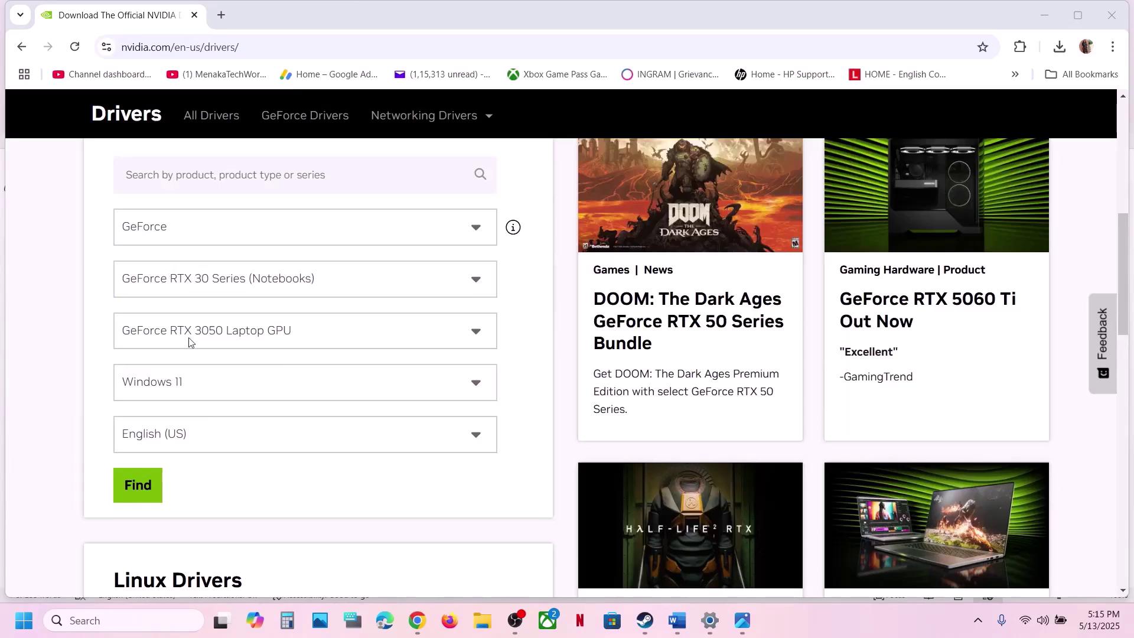
pyautogui.click(122, 489)
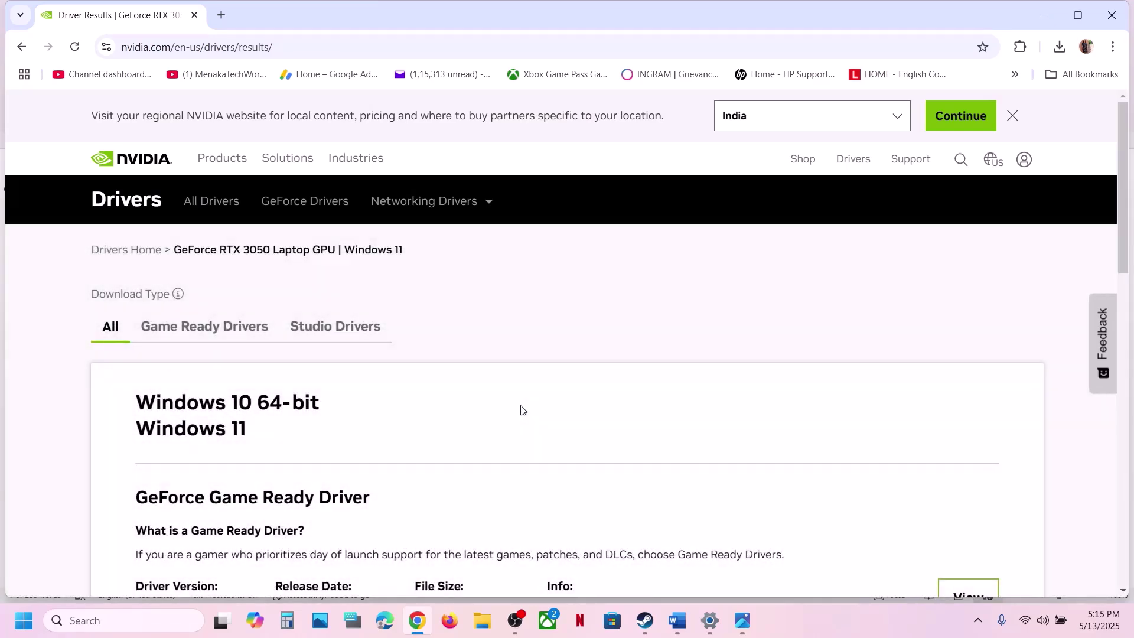
# Expand the list of older driver versions and compare it with the rollback versions given in Step 8 of the Word document
pyautogui.scroll(-7, 522, 410)
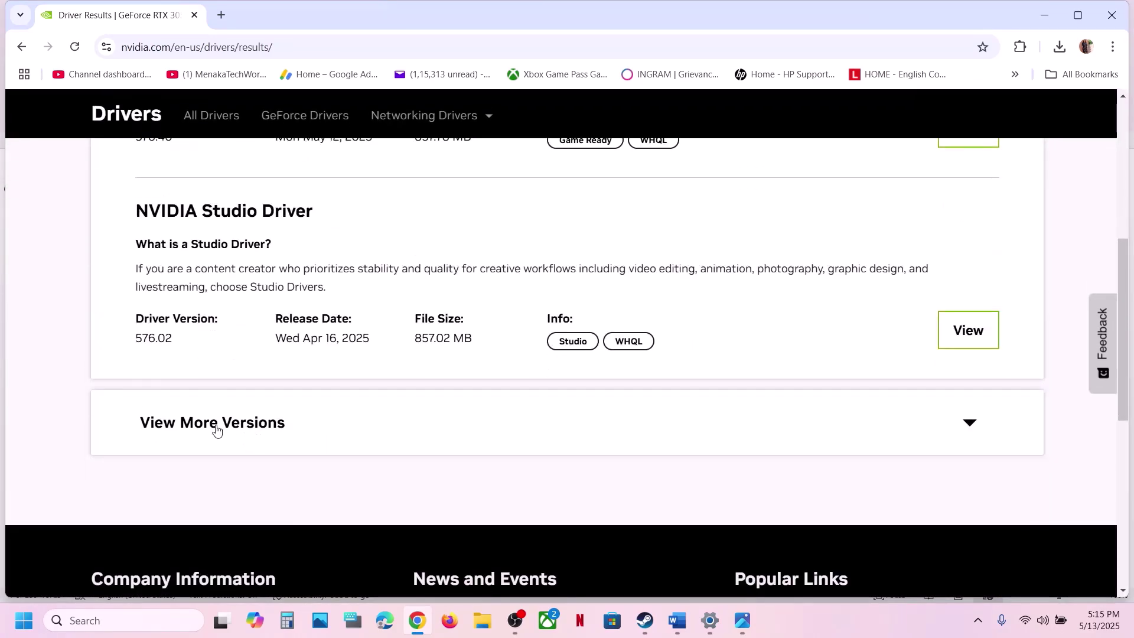
pyautogui.click(216, 422)
pyautogui.scroll(-4, 216, 425)
pyautogui.scroll(-1, 216, 424)
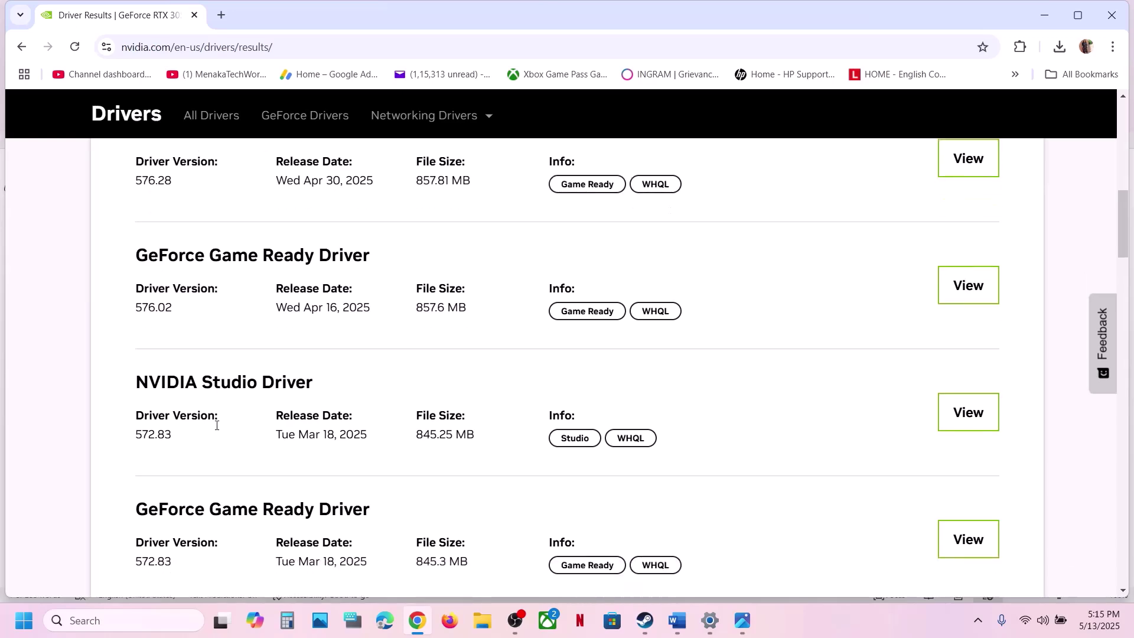
pyautogui.click(679, 621)
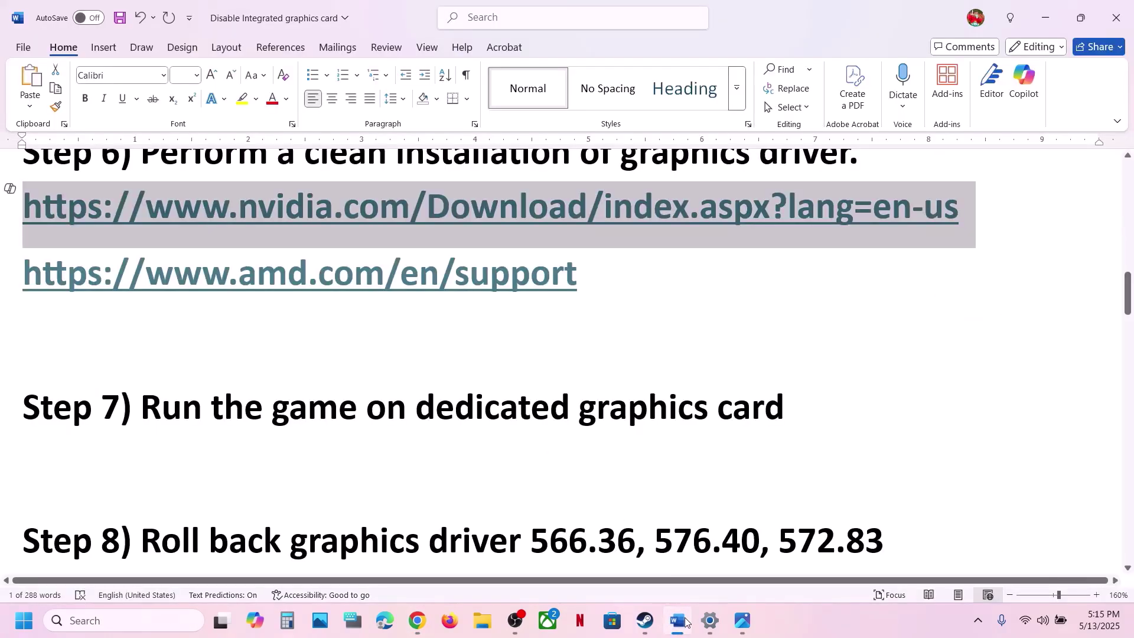
pyautogui.click(679, 621)
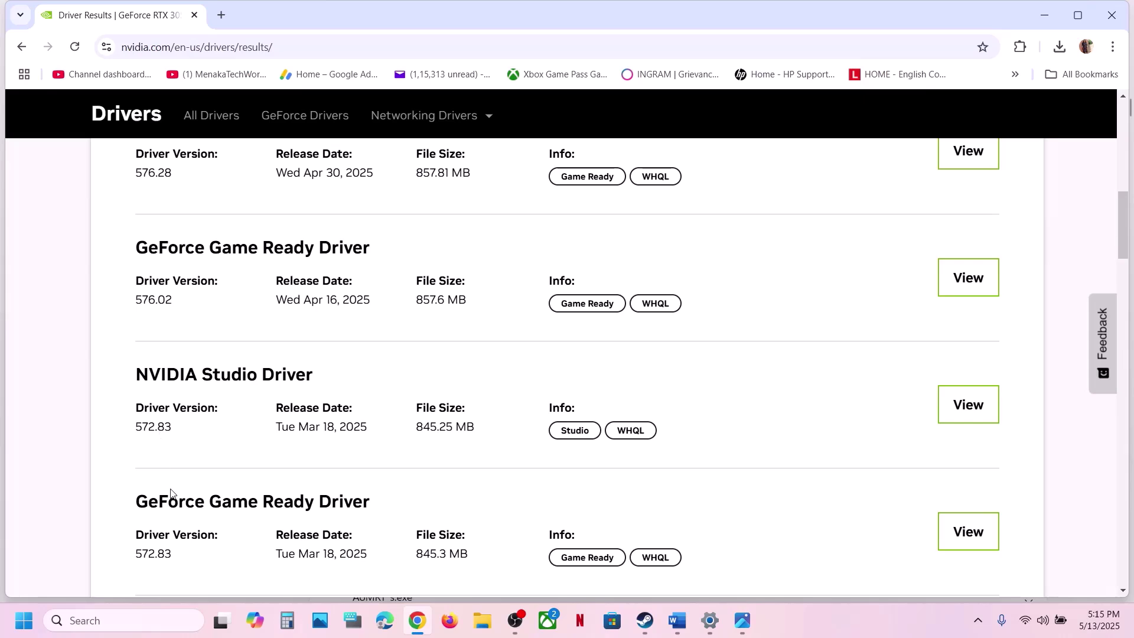
# Locate Game Ready driver 572.83 in the older drivers list and check the rollback versions in Step 8 of the Word document
pyautogui.scroll(-1, 171, 490)
pyautogui.tripleClick(134, 488)
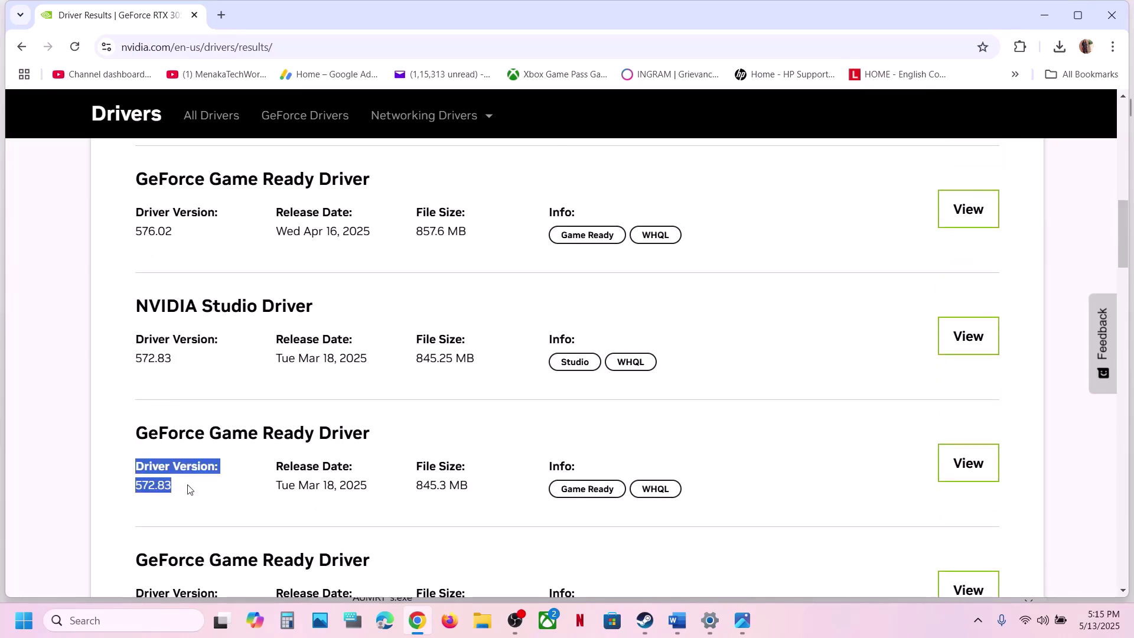
pyautogui.moveTo(188, 489); pyautogui.dragTo(135, 489)
pyautogui.click(300, 470)
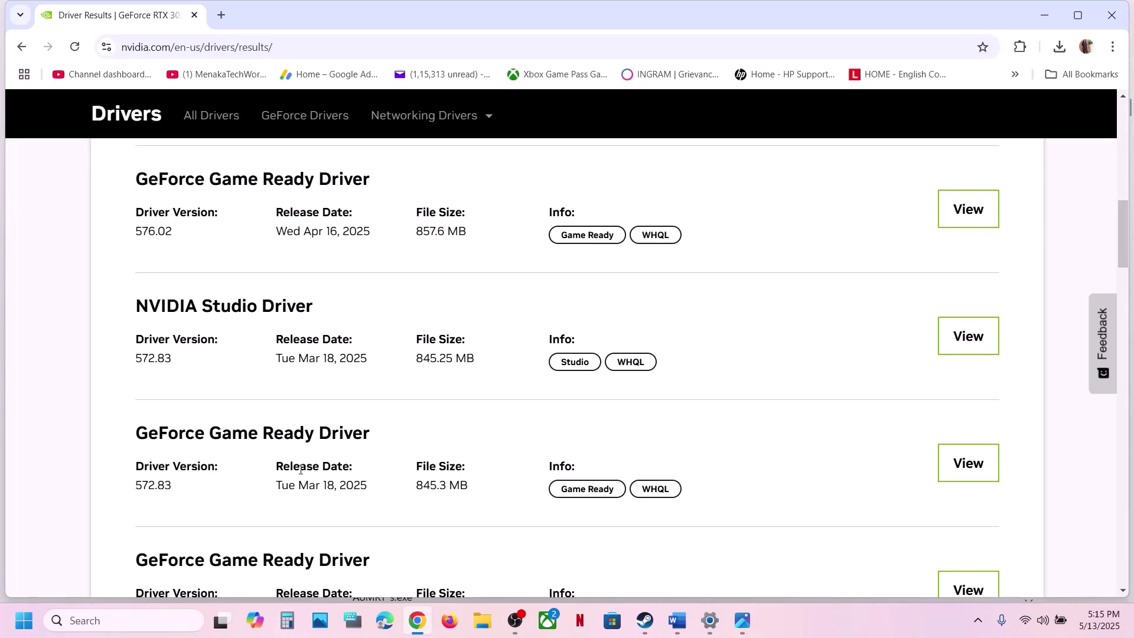
pyautogui.scroll(-3, 300, 469)
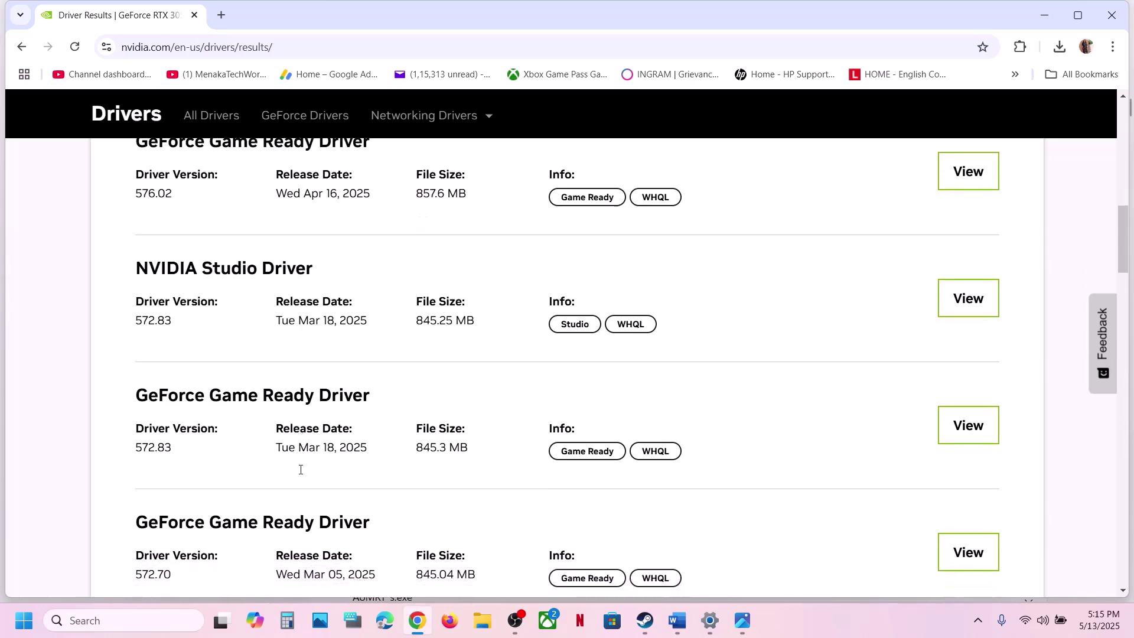
pyautogui.scroll(-4, 300, 469)
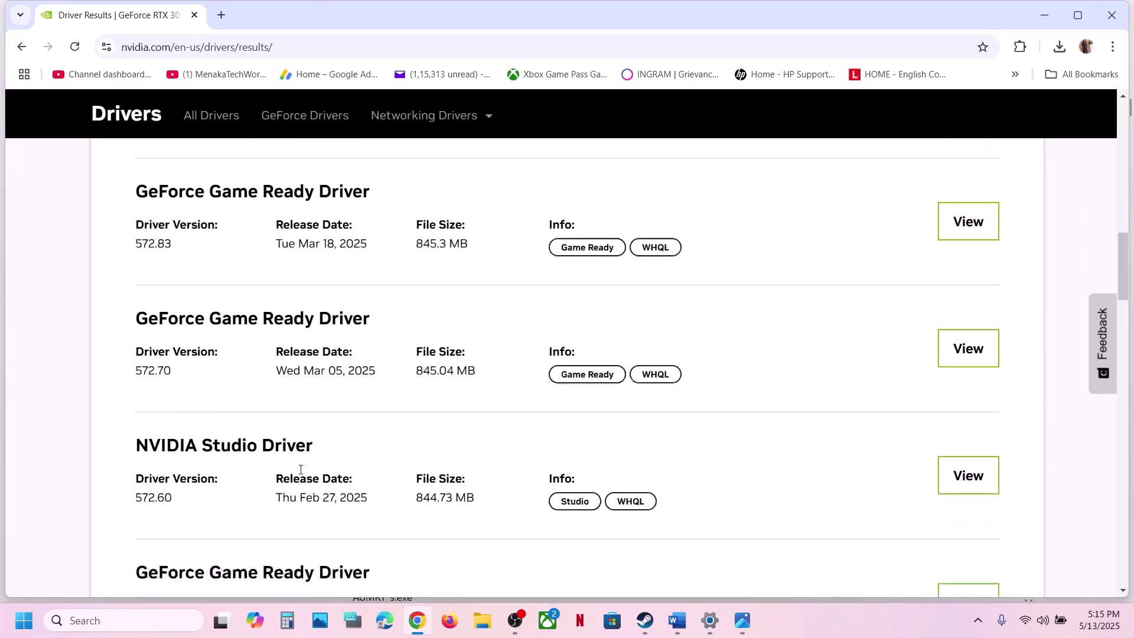
pyautogui.click(678, 622)
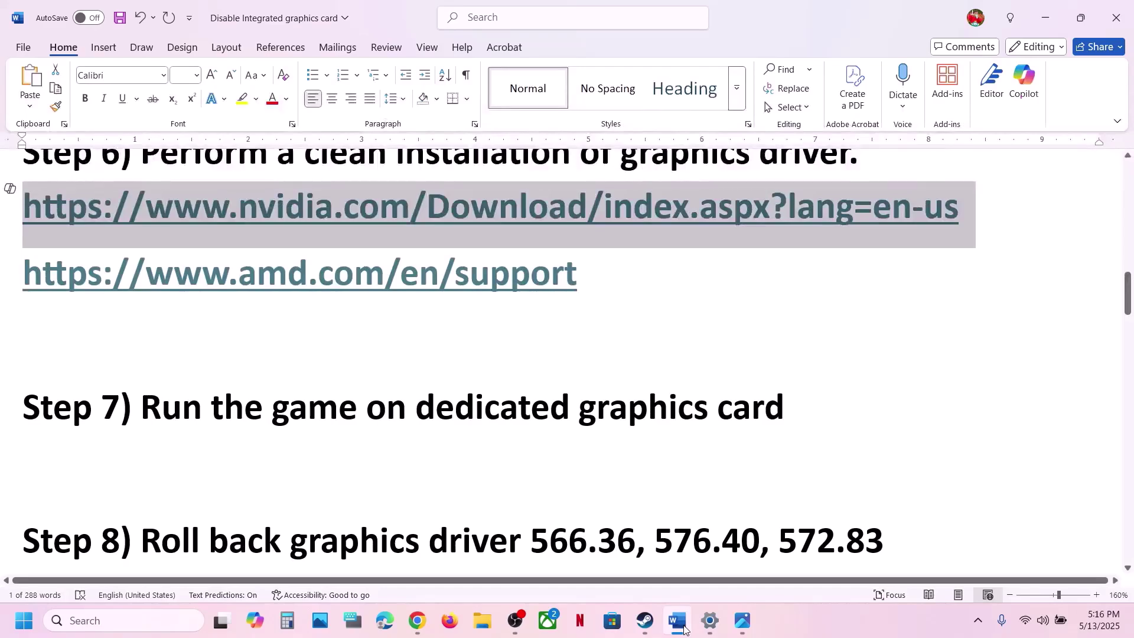
pyautogui.click(682, 627)
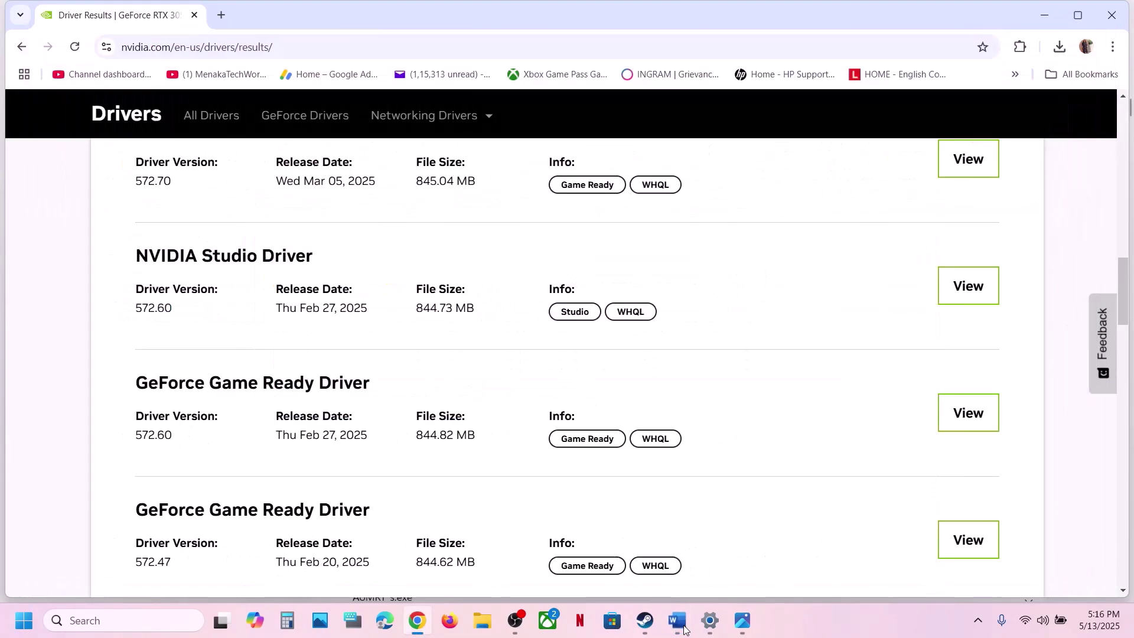
# Examine the Game Ready driver 576.40 entry on the NVIDIA results page and the releases listed after it
pyautogui.scroll(7, 452, 380)
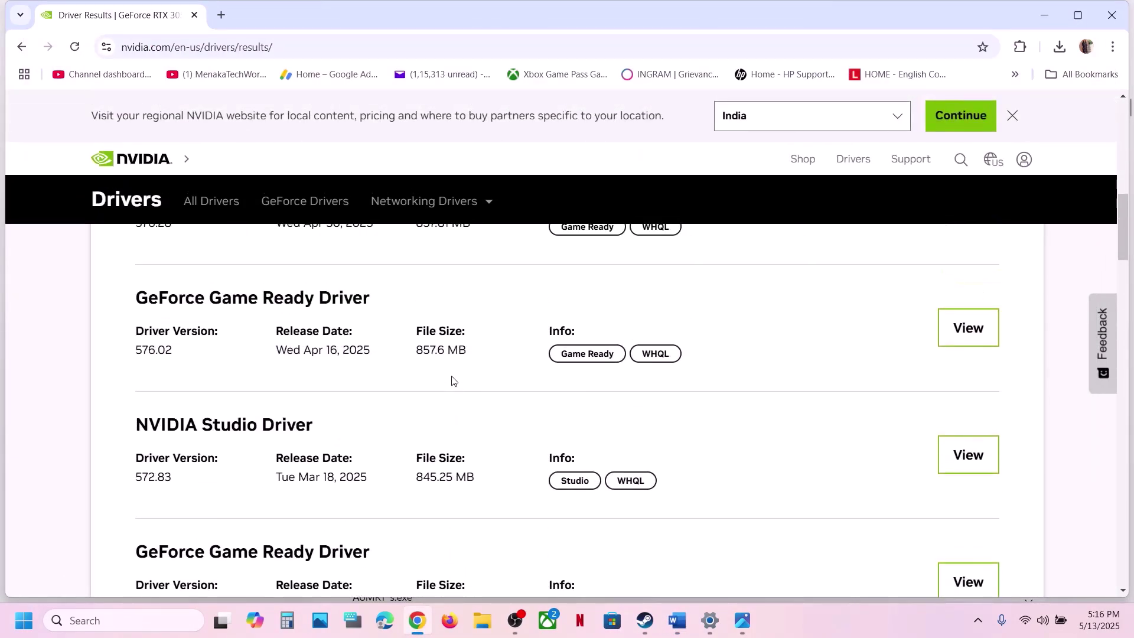
pyautogui.scroll(5, 452, 381)
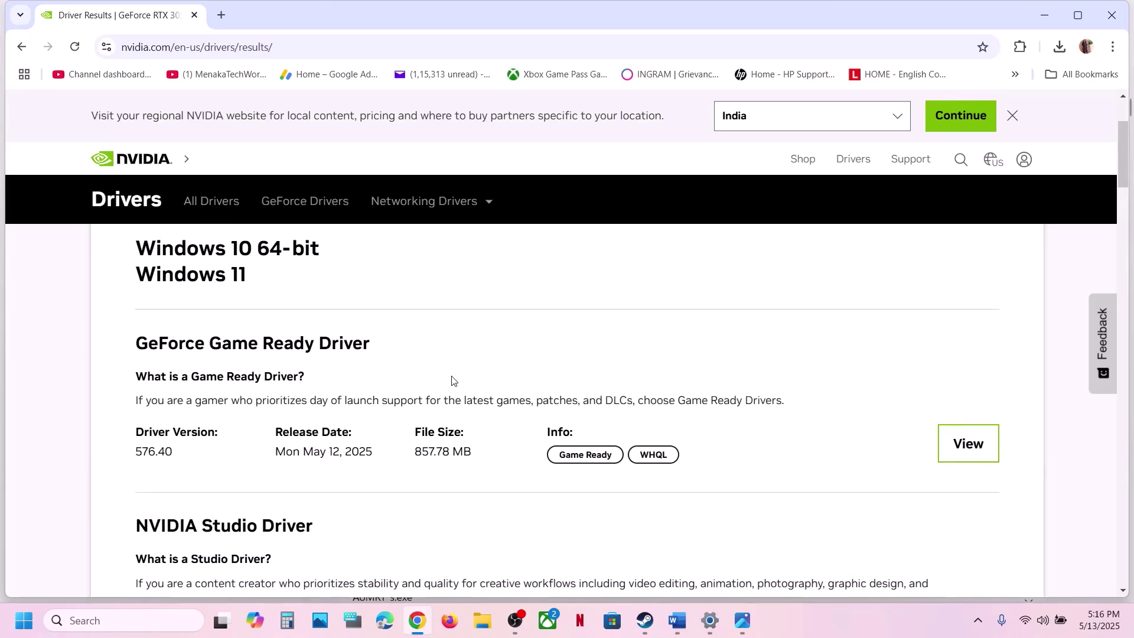
pyautogui.scroll(-1, 451, 380)
pyautogui.scroll(-1, 111, 314)
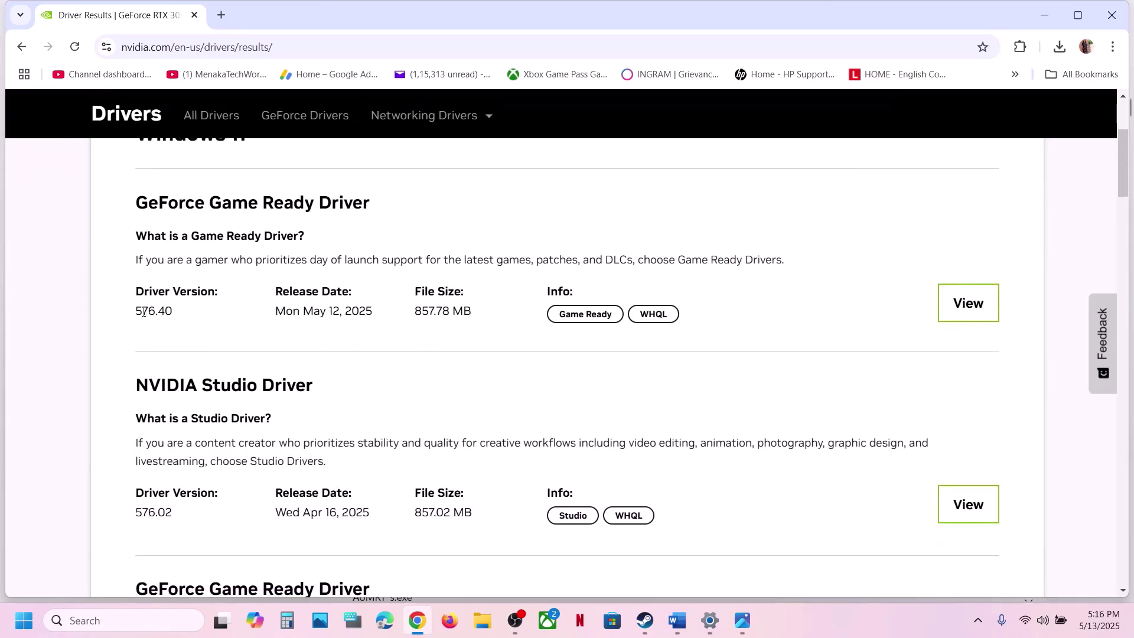
pyautogui.moveTo(142, 311); pyautogui.dragTo(205, 314)
pyautogui.scroll(3, 205, 314)
pyautogui.scroll(-5, 205, 314)
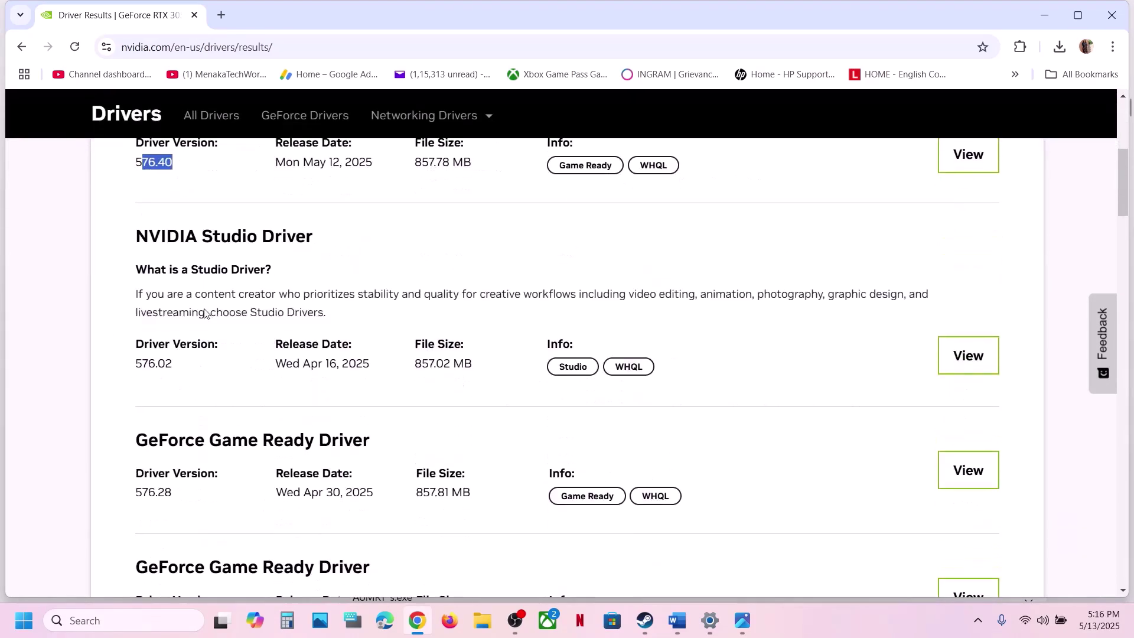
pyautogui.scroll(-4, 205, 313)
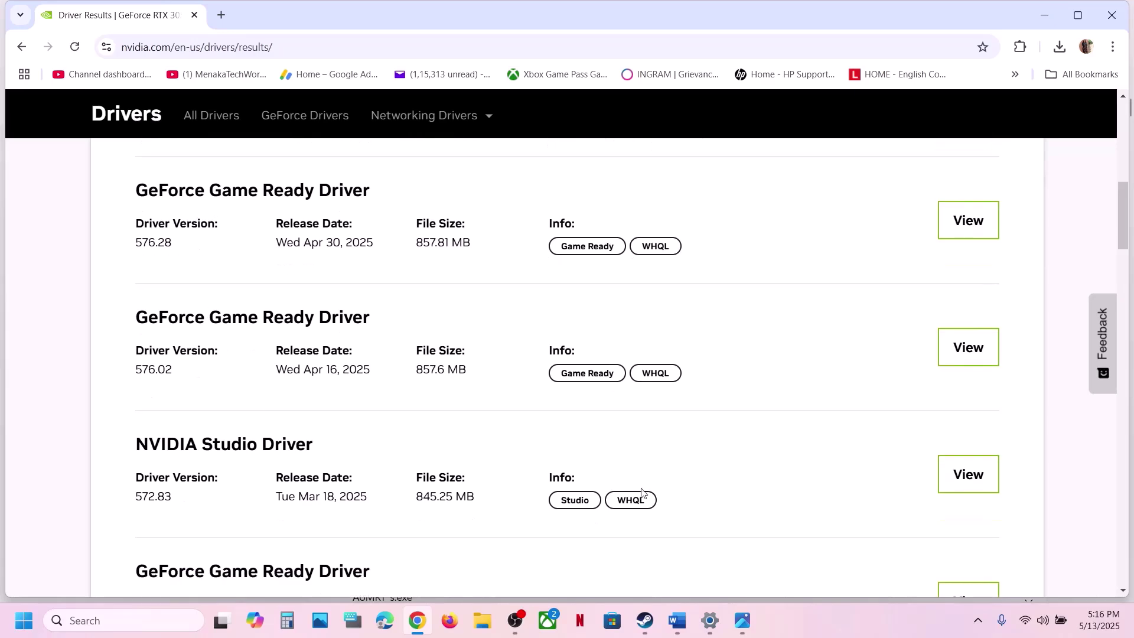
# Recheck version 572.83 in Step 8 of the Word document, and find Game Ready drivers 572.83 and 566.36 on the NVIDIA page
pyautogui.click(677, 620)
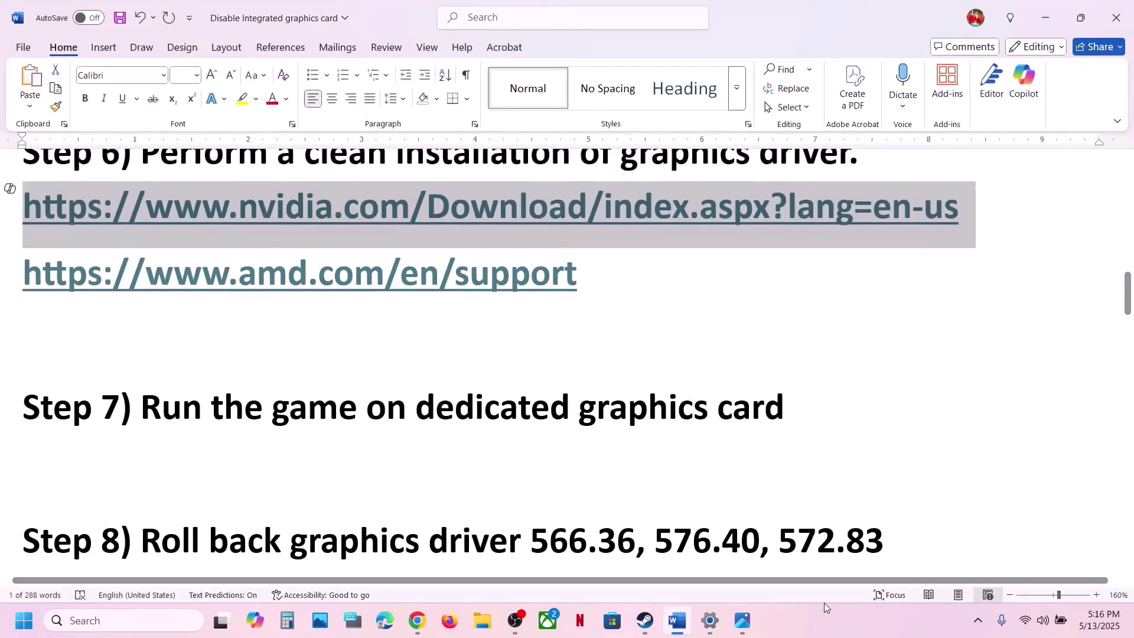
pyautogui.doubleClick(787, 549)
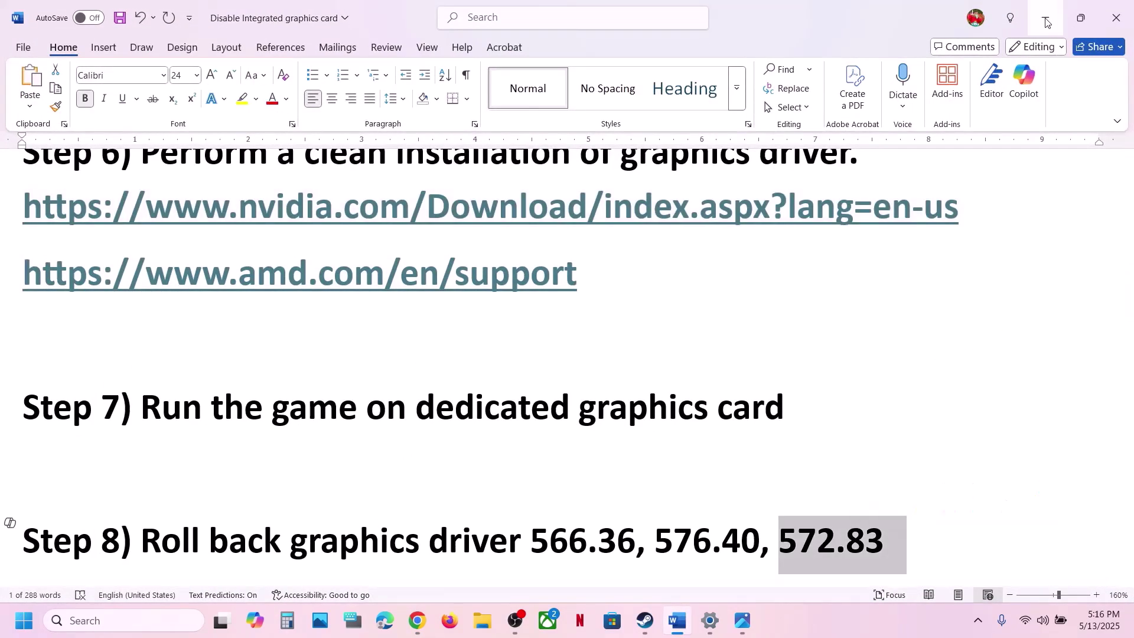
pyautogui.click(1044, 18)
pyautogui.scroll(-1, 245, 455)
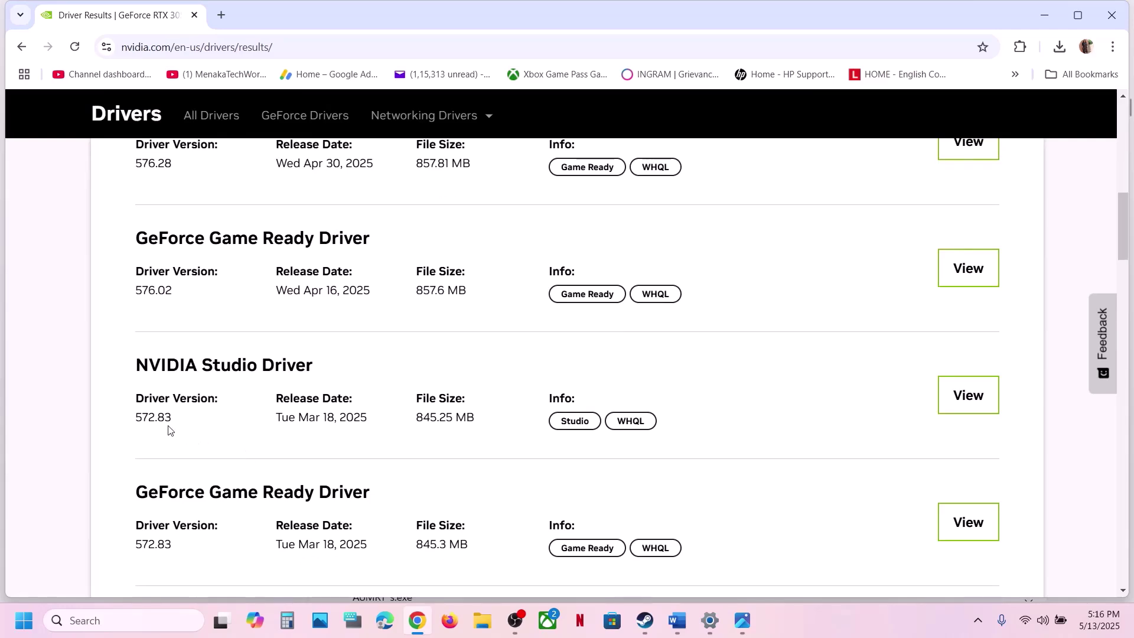
pyautogui.tripleClick(134, 551)
pyautogui.scroll(-10, 202, 538)
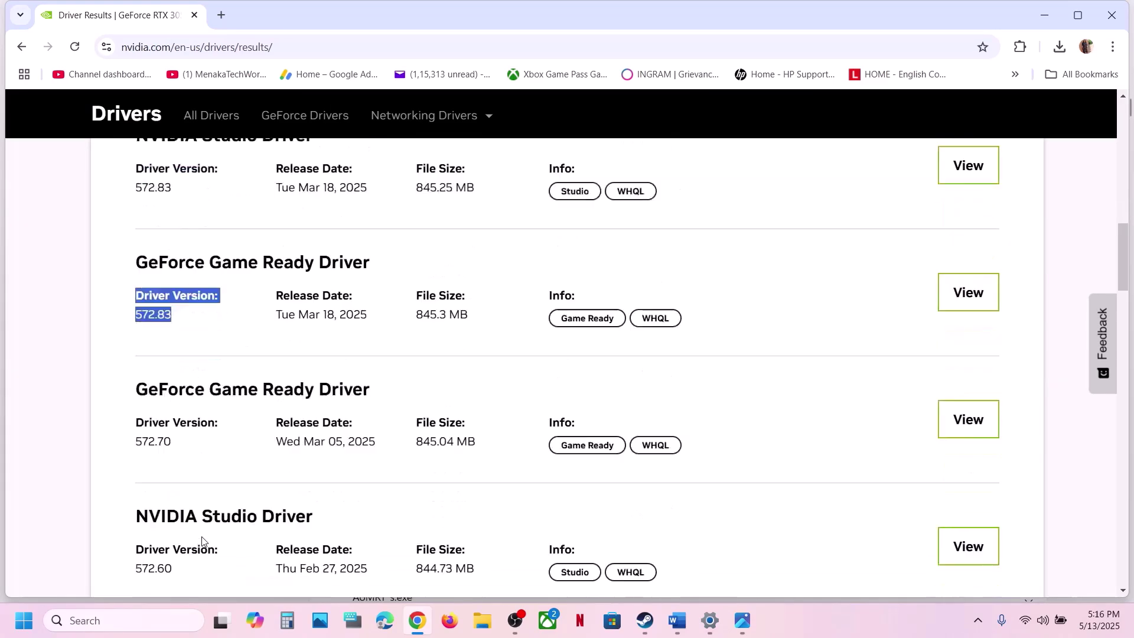
pyautogui.scroll(-6, 203, 537)
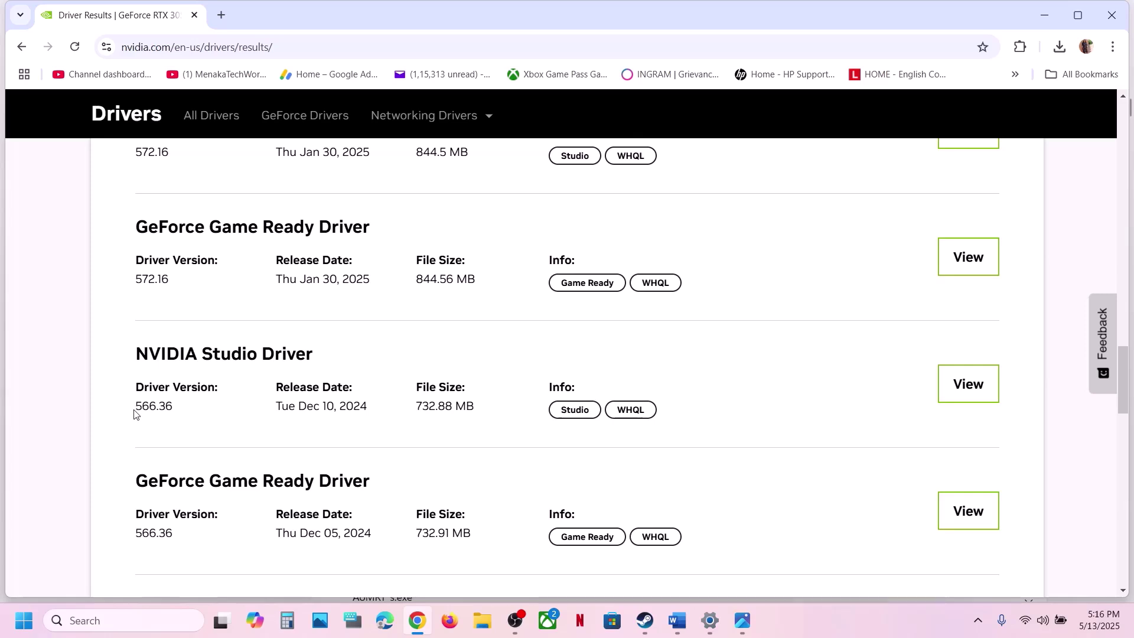
pyautogui.moveTo(138, 534); pyautogui.dragTo(179, 533)
pyautogui.scroll(-1, 179, 533)
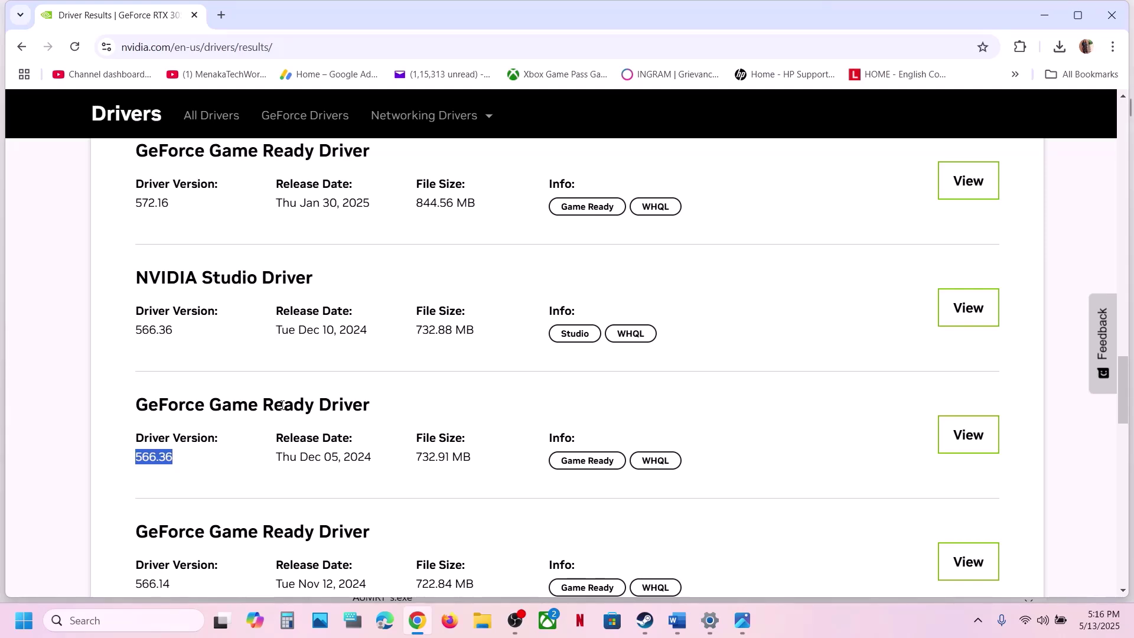
# Compare Step 8 in Word with the GPU Driver Error screenshot in Photos, and read Step 9 on running from the installation folder
pyautogui.click(677, 620)
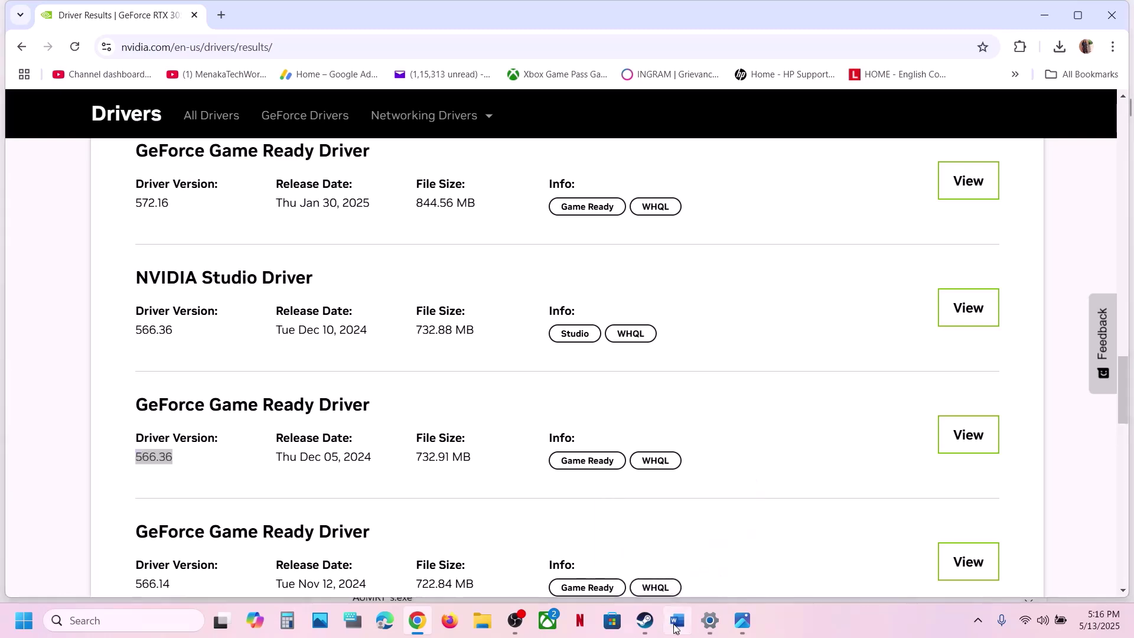
pyautogui.scroll(-1, 487, 499)
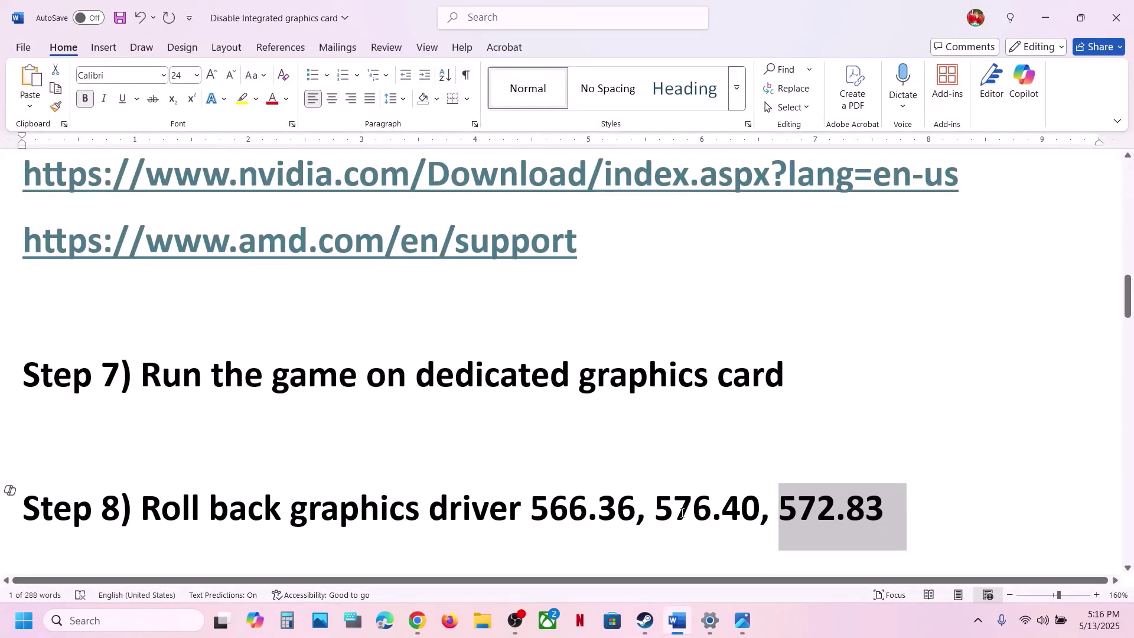
pyautogui.click(743, 620)
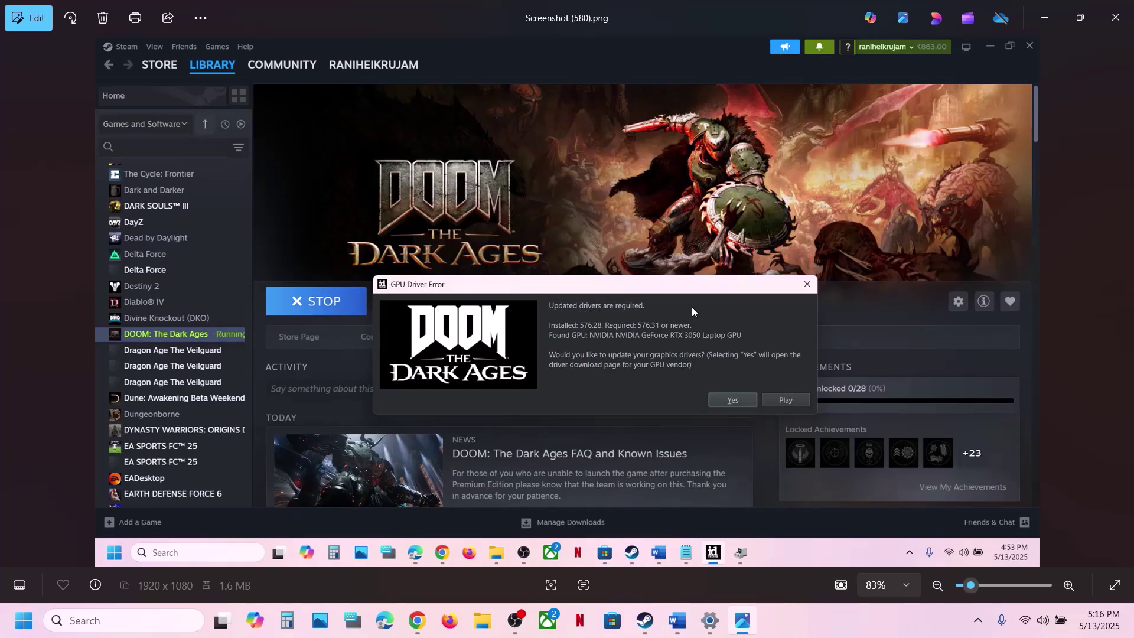
pyautogui.click(677, 622)
pyautogui.click(450, 522)
pyautogui.scroll(-5, 450, 522)
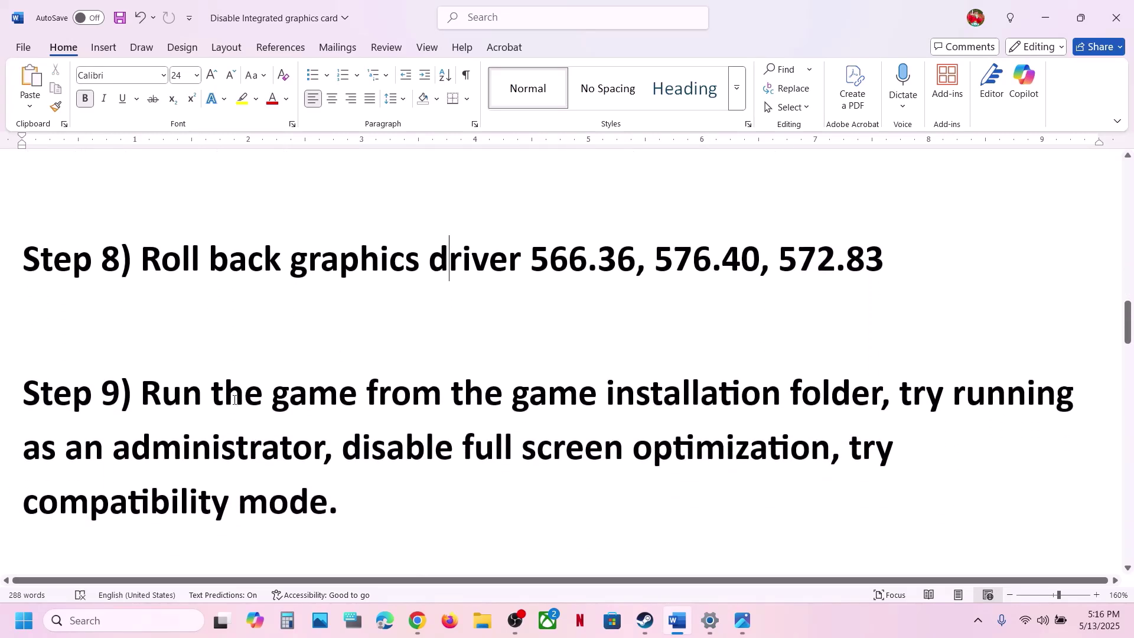
pyautogui.keyDown('shift'); pyautogui.click(880, 393); pyautogui.keyUp('shift')
# Switch to Steam and browse the local files of DOOM: The Dark Ages to open its installation folder
pyautogui.click(645, 621)
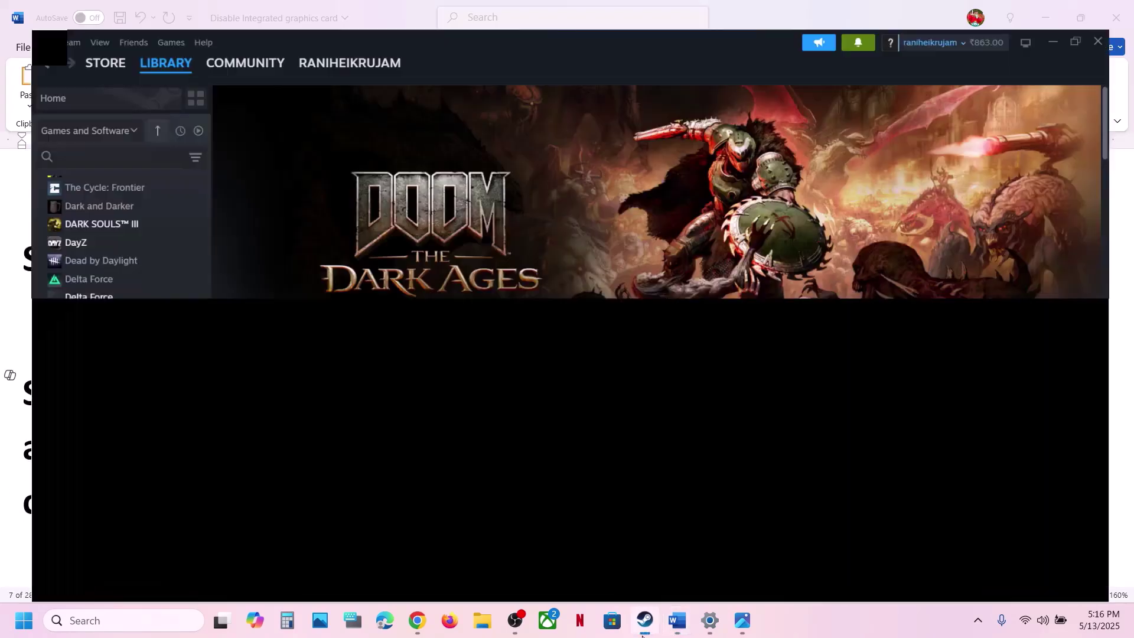
pyautogui.rightClick(93, 354)
pyautogui.moveTo(148, 439)
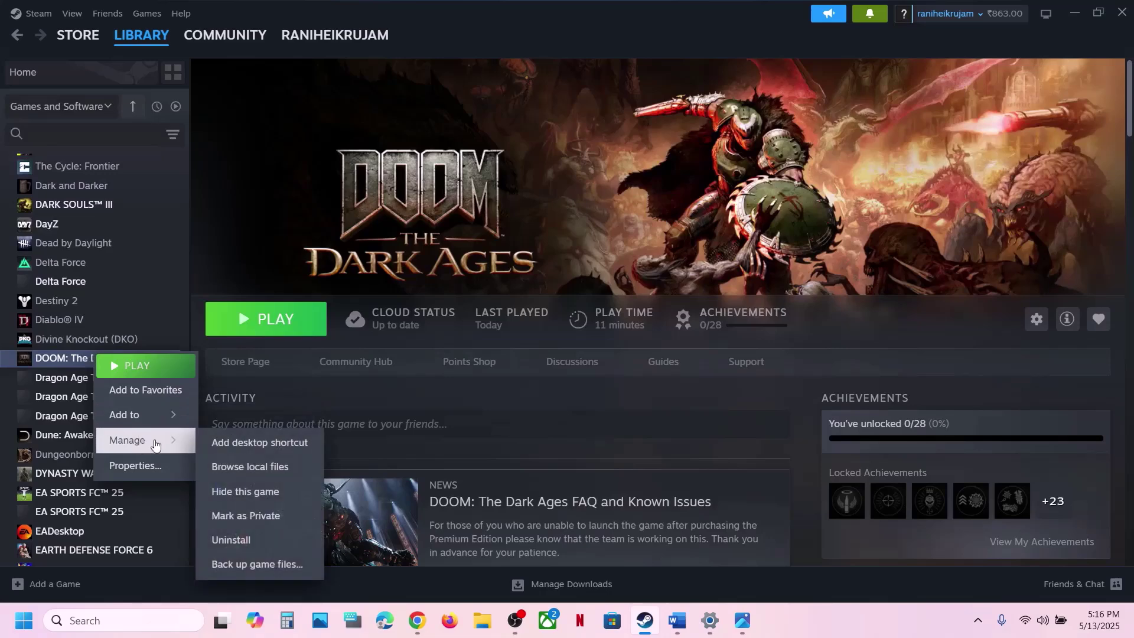
pyautogui.click(261, 468)
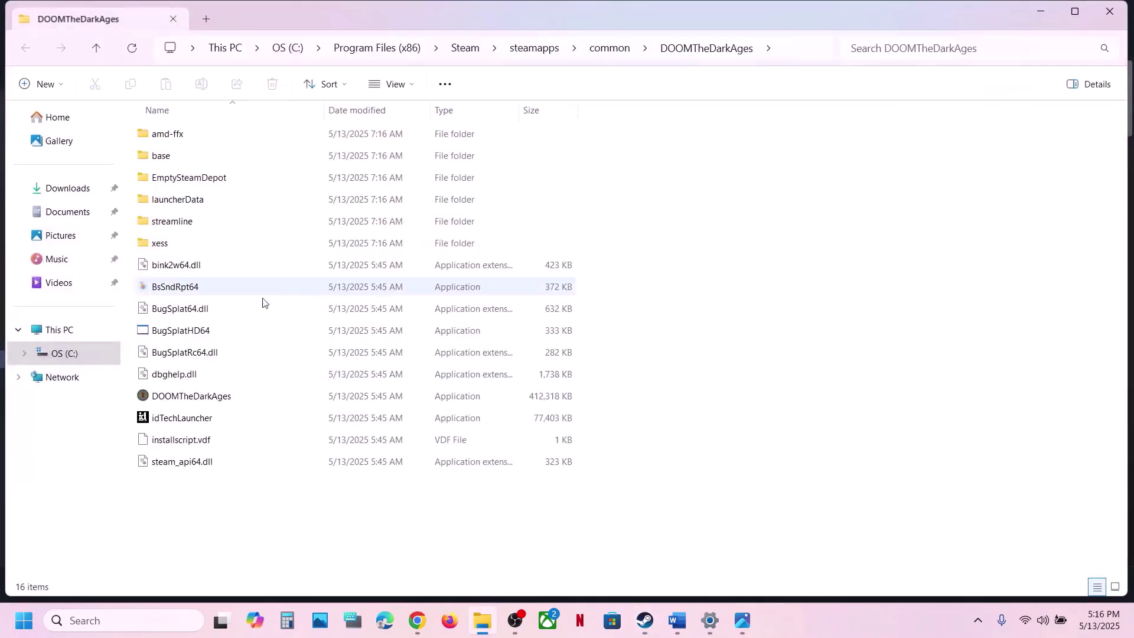
# Set the DOOMTheDarkAges application to run as an administrator in its compatibility properties and apply the change
pyautogui.click(179, 404)
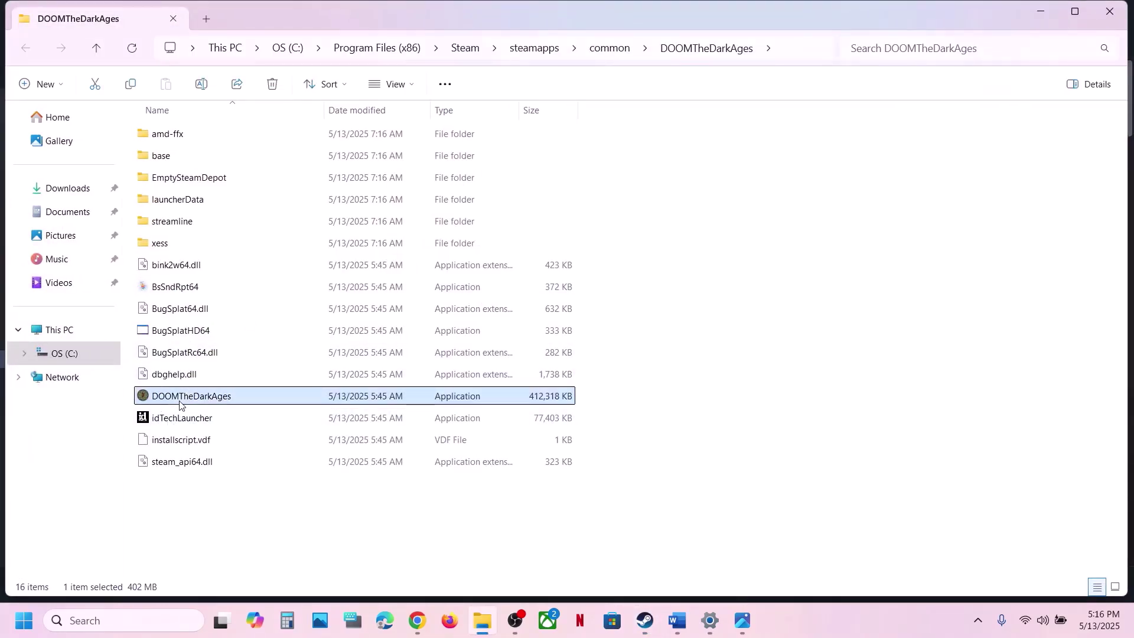
pyautogui.rightClick(206, 404)
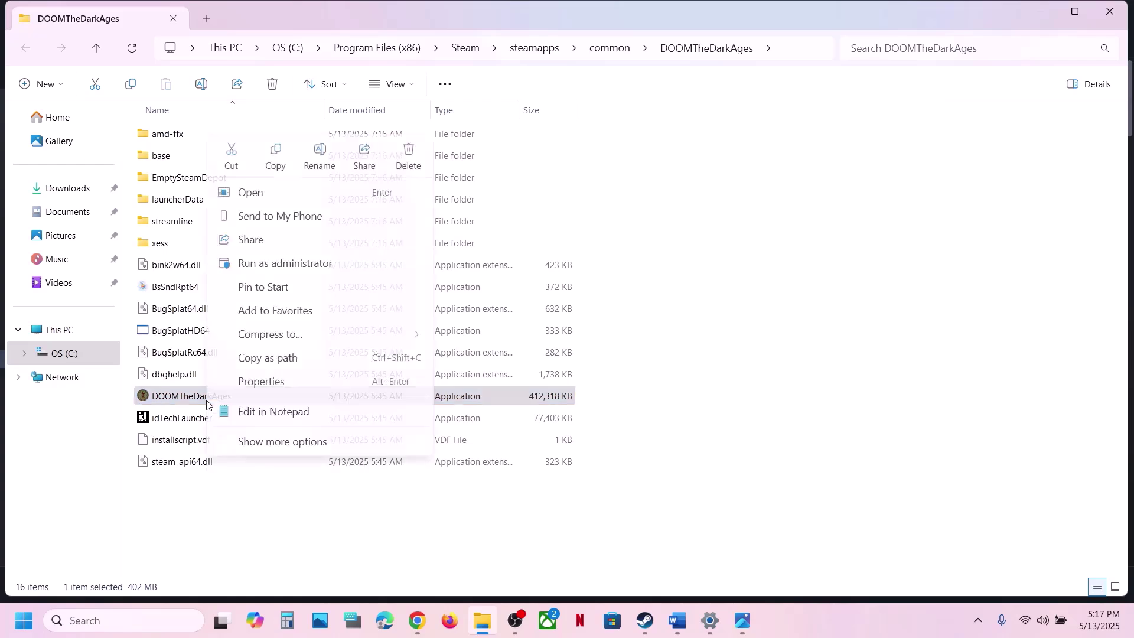
pyautogui.click(286, 381)
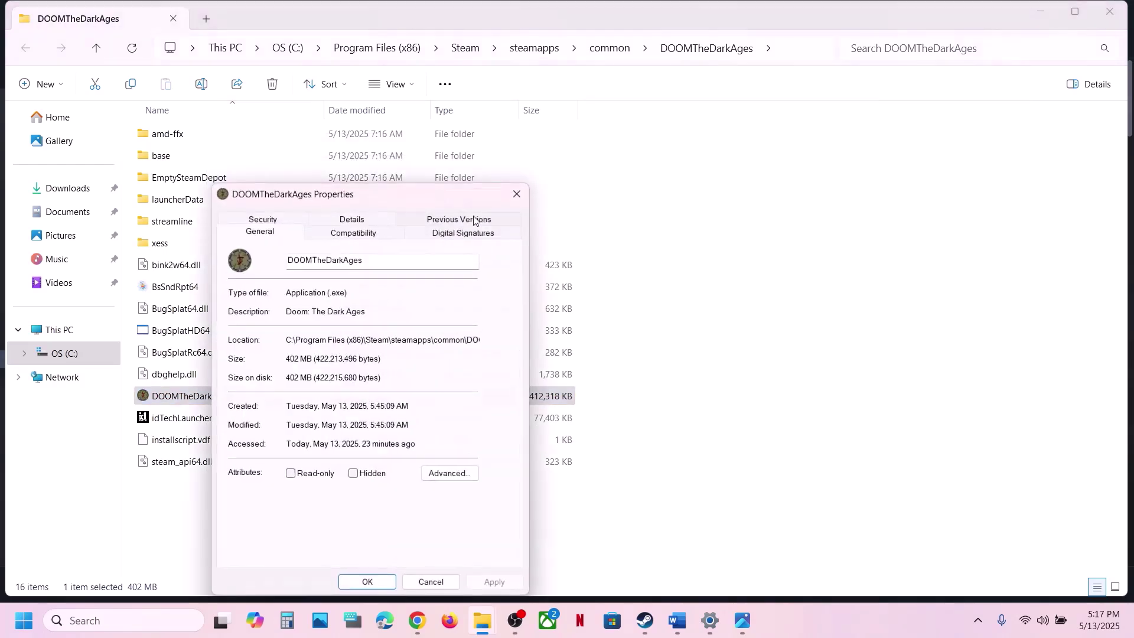
pyautogui.click(376, 235)
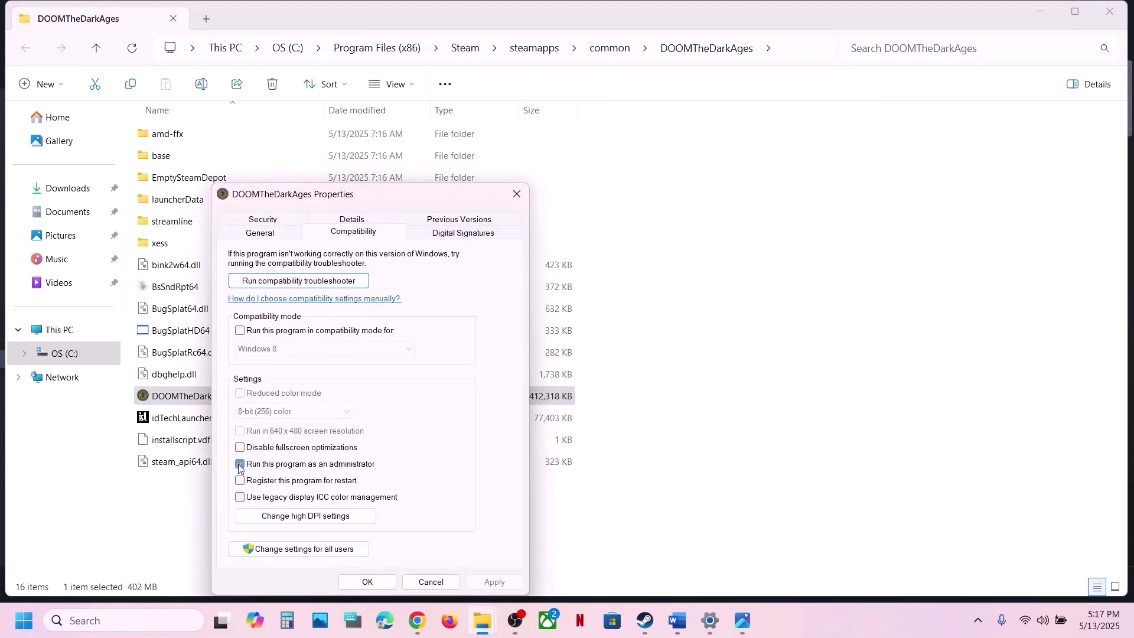
pyautogui.click(485, 582)
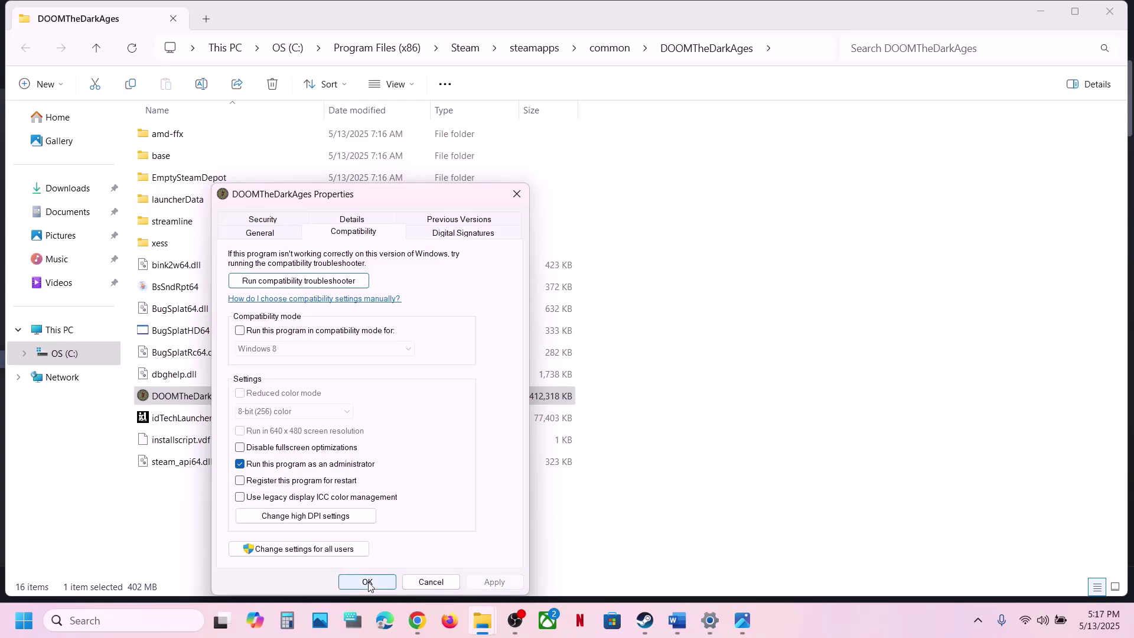
pyautogui.click(367, 581)
# Set DOOMTheDarkAges to run in compatibility mode for Windows 7 with fullscreen optimizations disabled, and apply the settings
pyautogui.rightClick(209, 402)
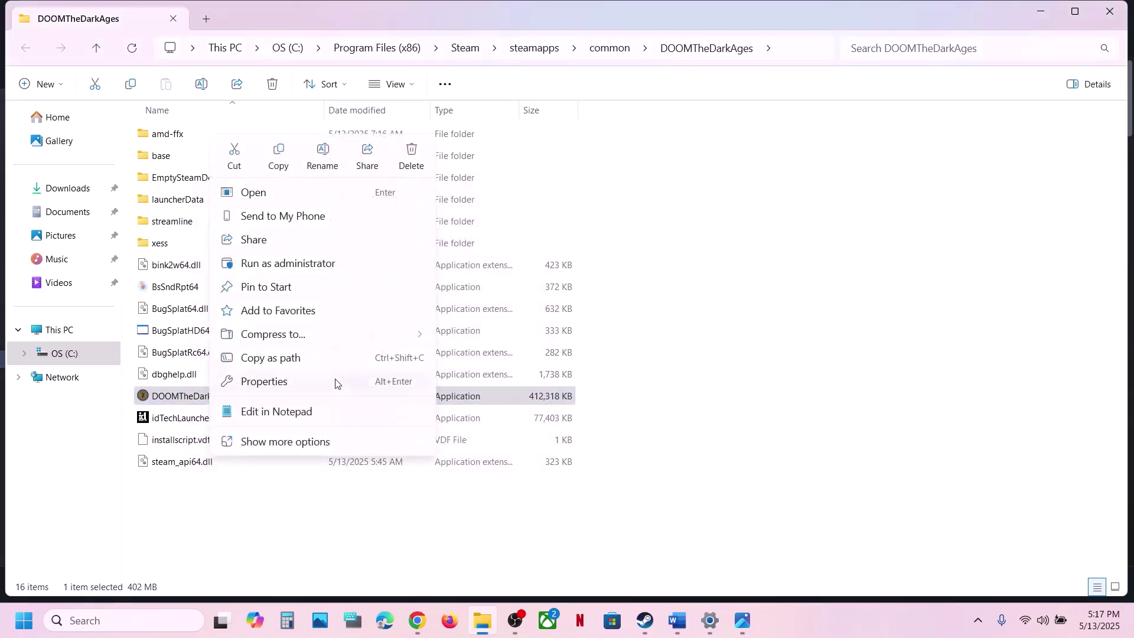
pyautogui.click(307, 376)
pyautogui.click(375, 234)
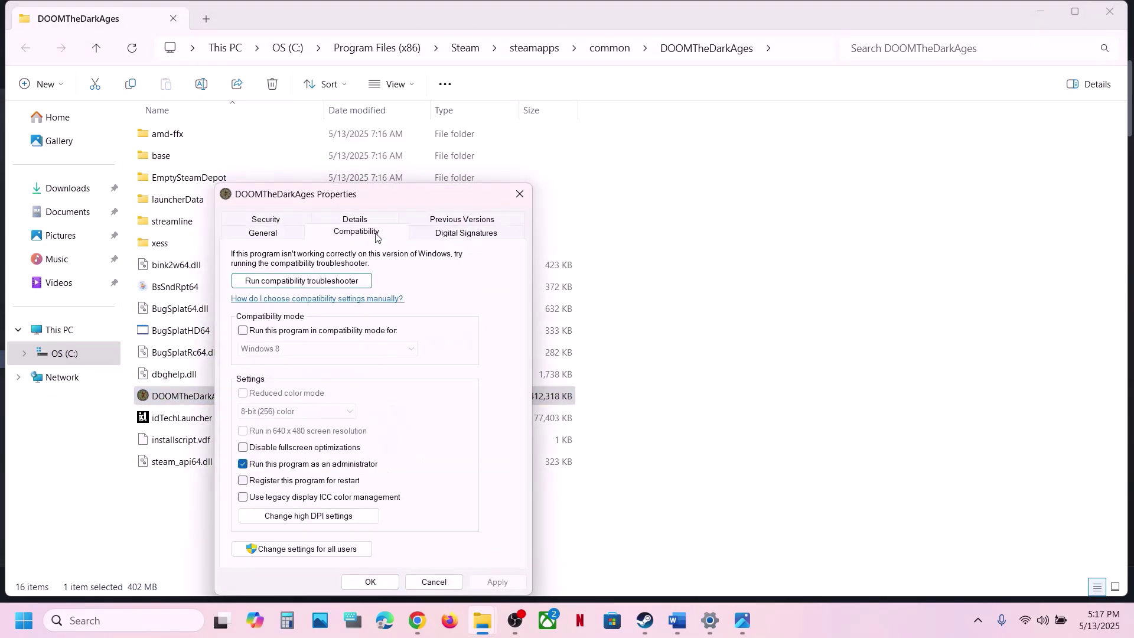
pyautogui.click(243, 331)
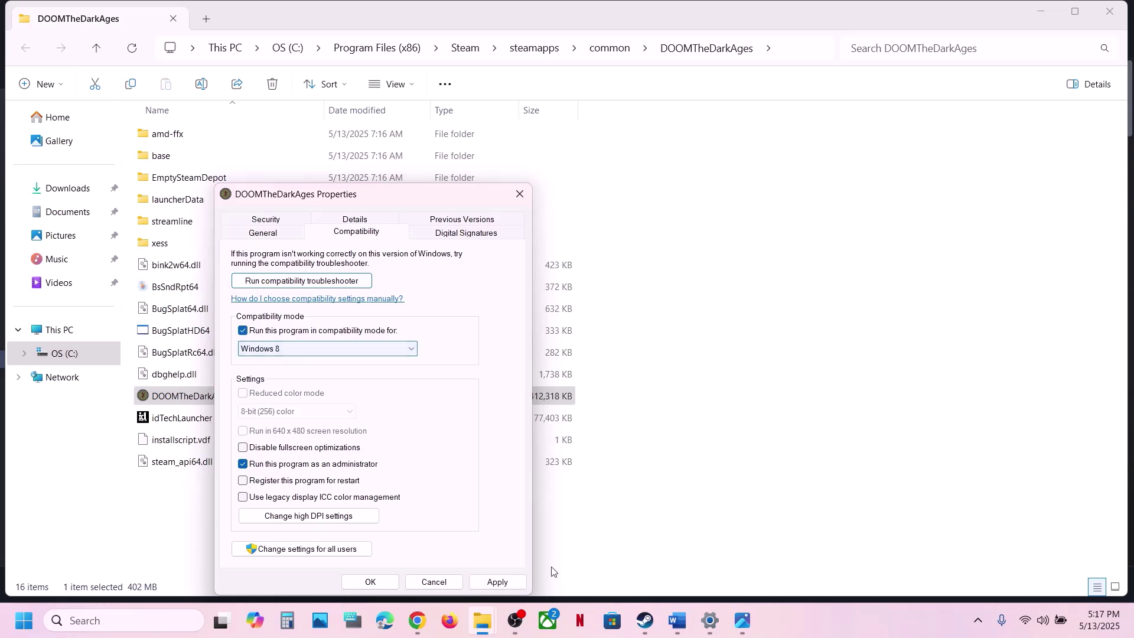
pyautogui.click(310, 351)
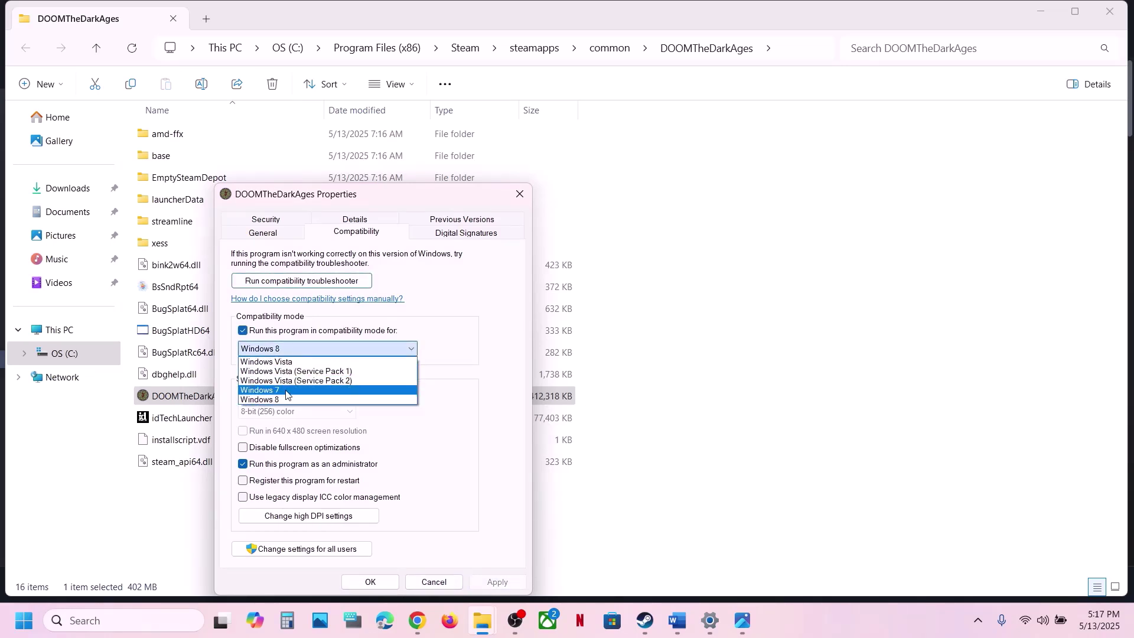
pyautogui.click(286, 391)
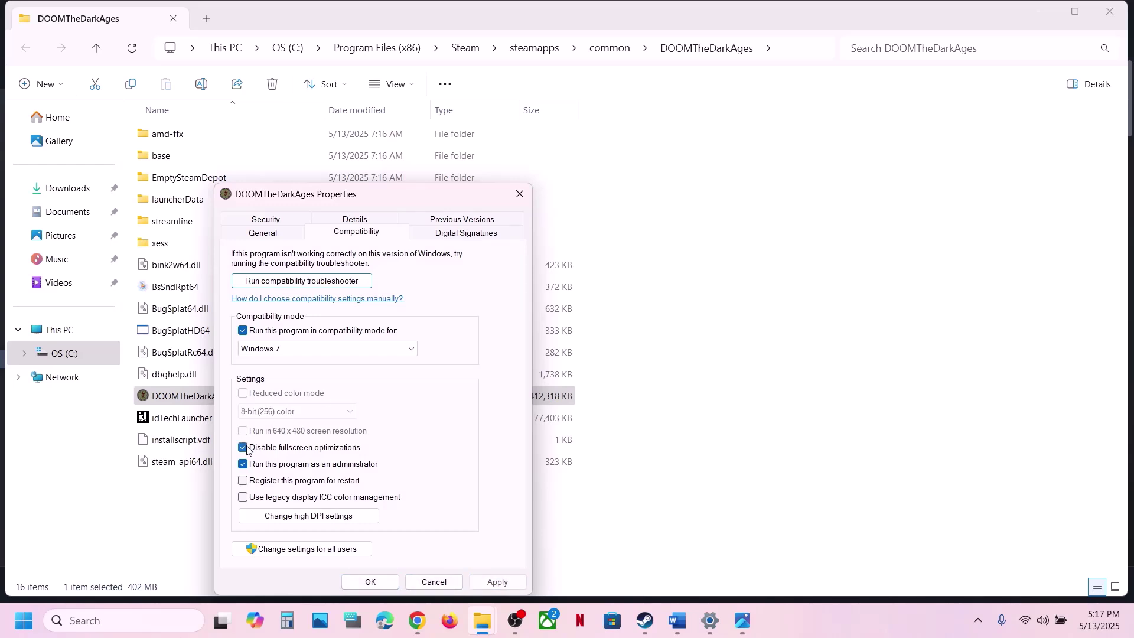
pyautogui.click(493, 581)
pyautogui.click(370, 581)
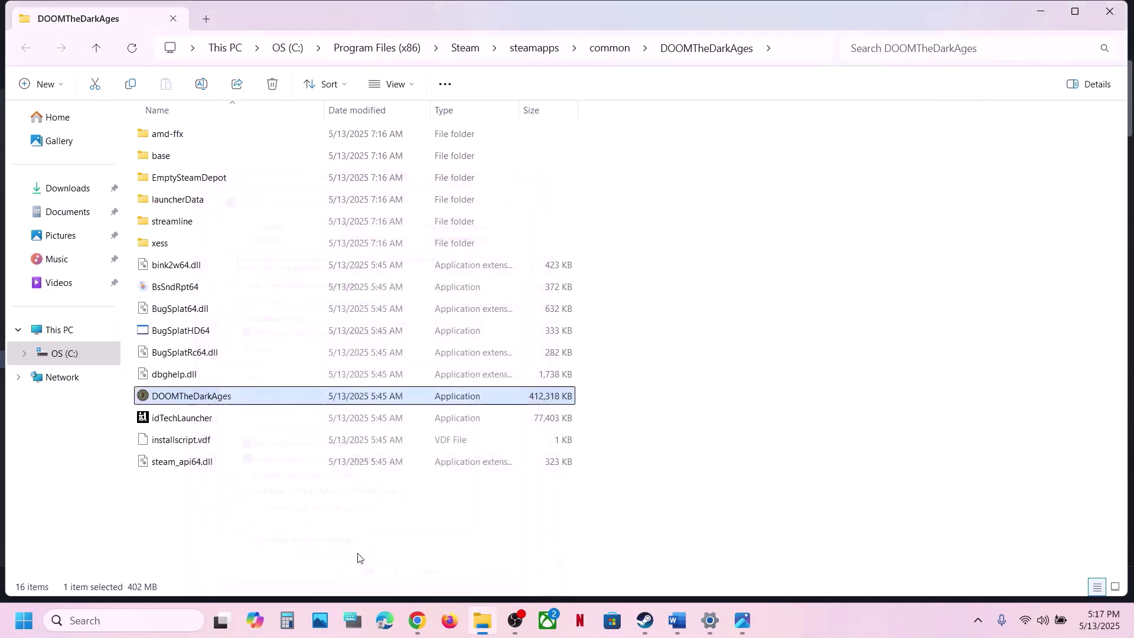
# Clear the compatibility mode and other compatibility options of the DOOMTheDarkAges application in its properties, and apply the change
pyautogui.rightClick(196, 400)
pyautogui.click(250, 383)
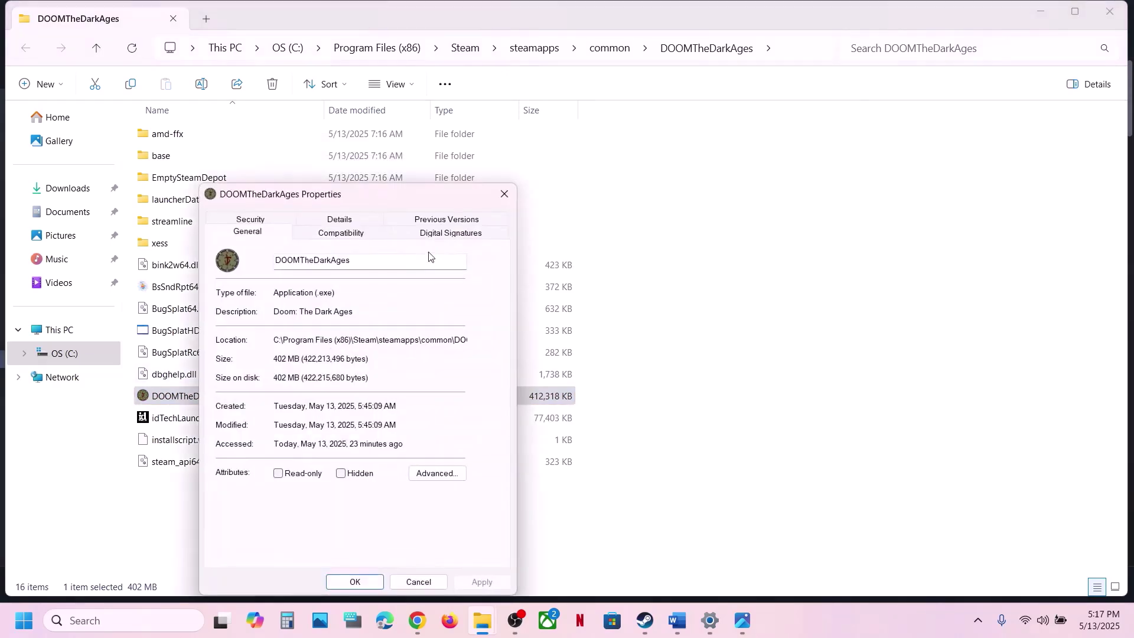
pyautogui.click(359, 235)
pyautogui.click(228, 330)
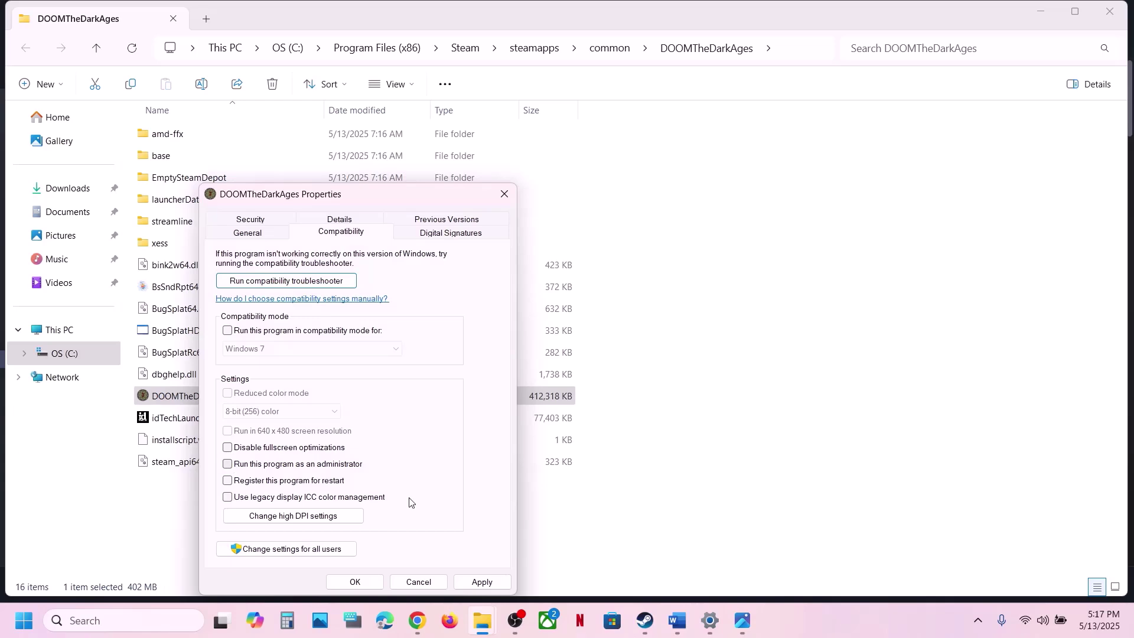
pyautogui.click(471, 581)
pyautogui.click(355, 582)
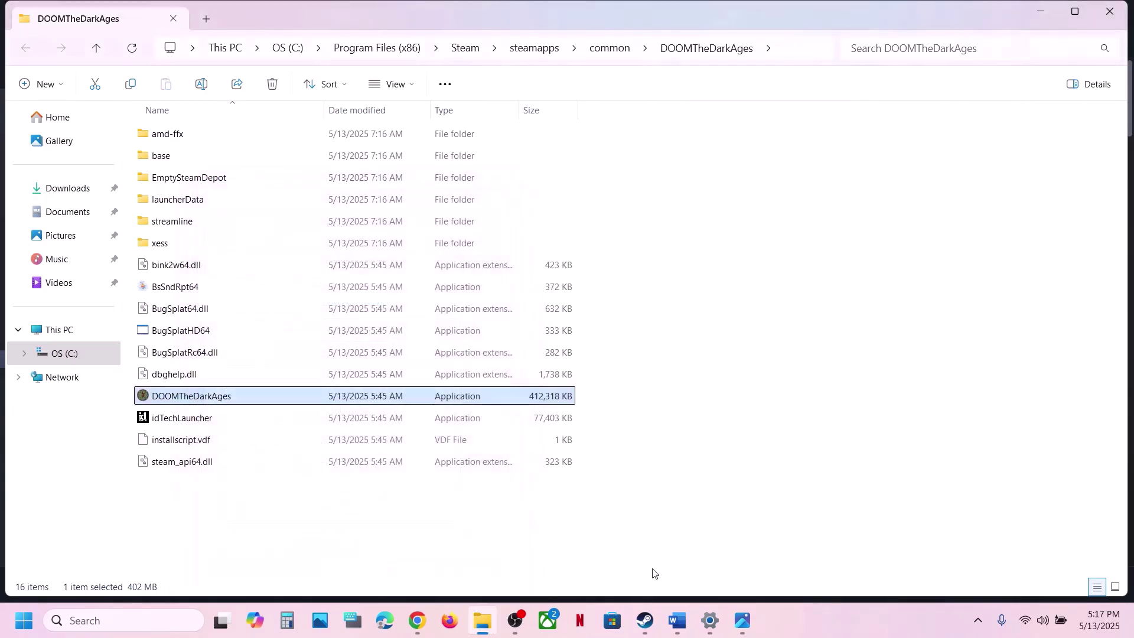
# Switch to Word and read Step 10, highlighting the text on allowing the game exe file in the antivirus program
pyautogui.click(649, 622)
pyautogui.click(677, 620)
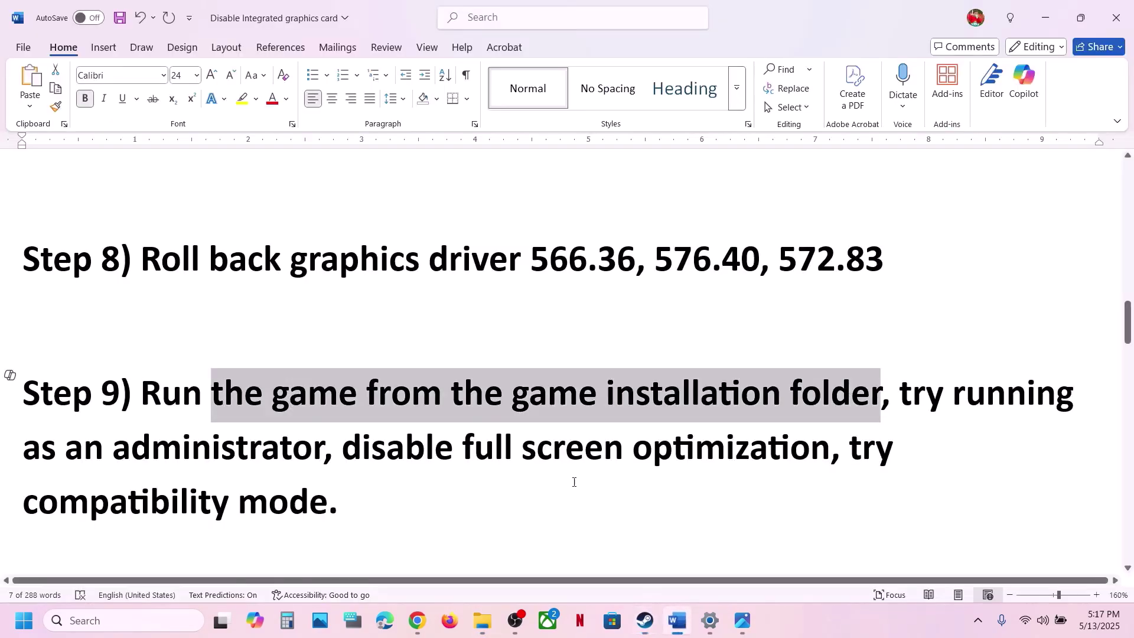
pyautogui.scroll(-3, 523, 461)
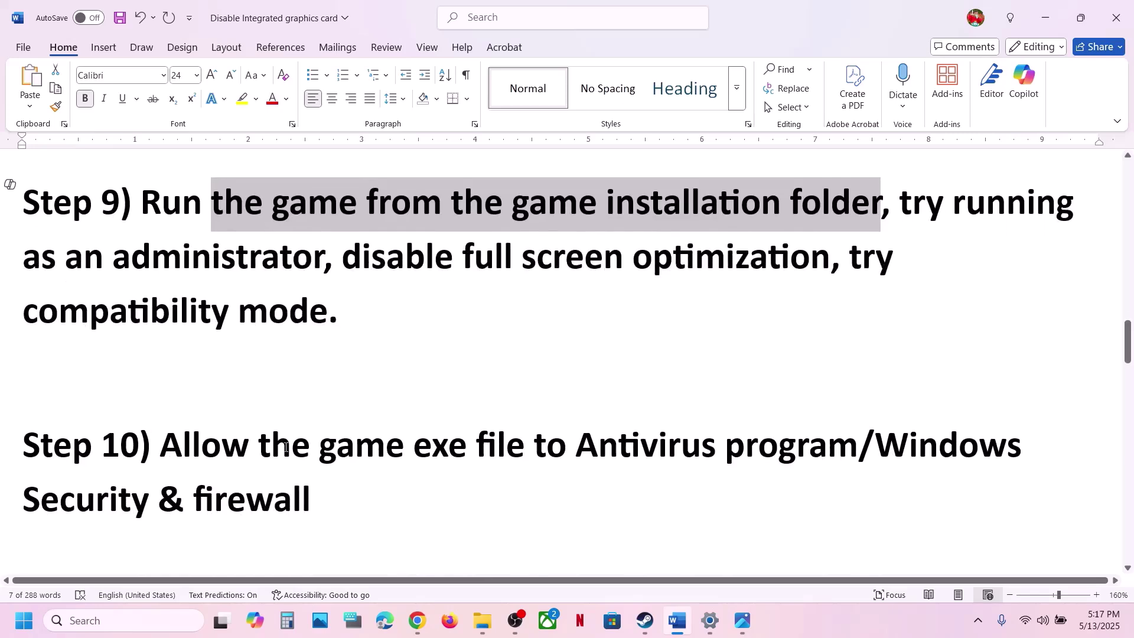
pyautogui.moveTo(168, 441); pyautogui.dragTo(752, 433)
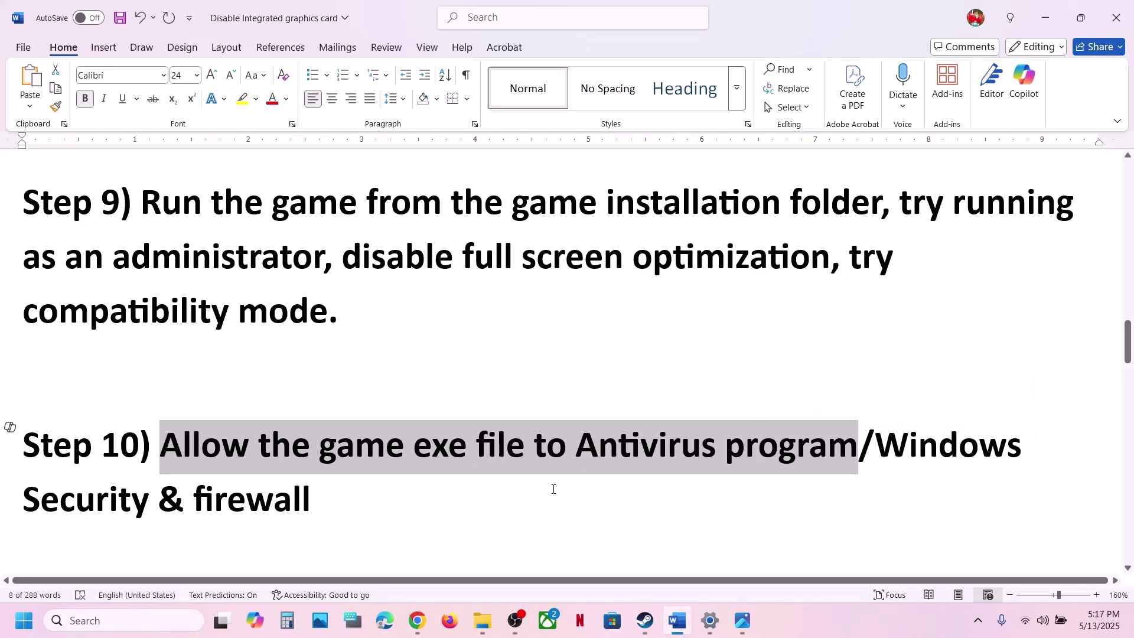
# Switch to Settings and open Virus & threat protection from the Windows Security page under Privacy & security
pyautogui.hotkey('alt', 'Tab')
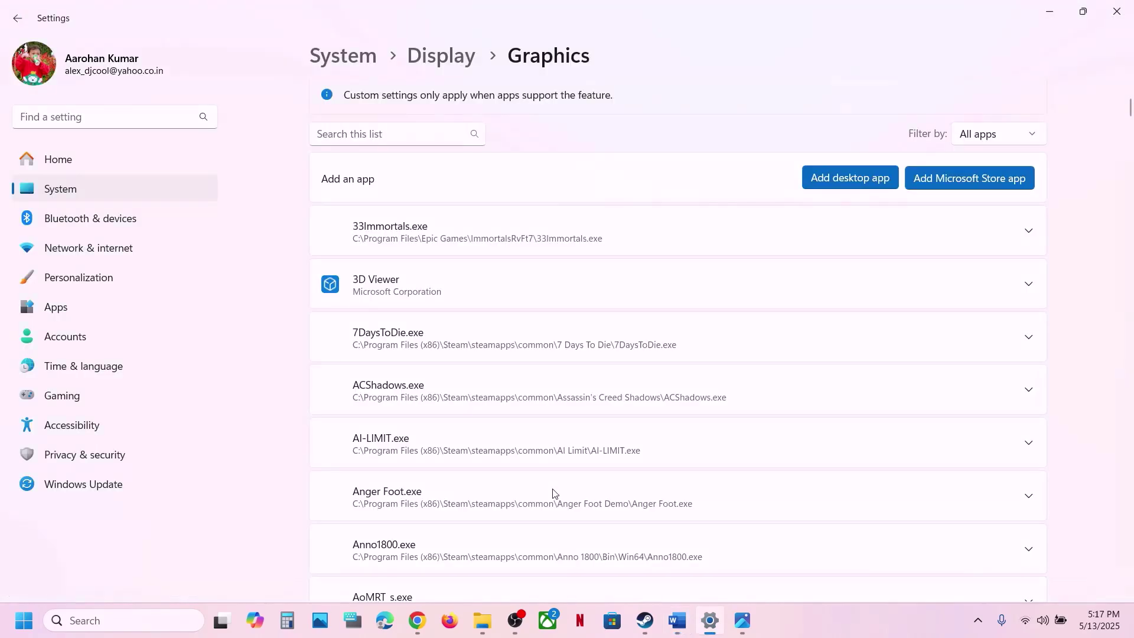
pyautogui.click(109, 455)
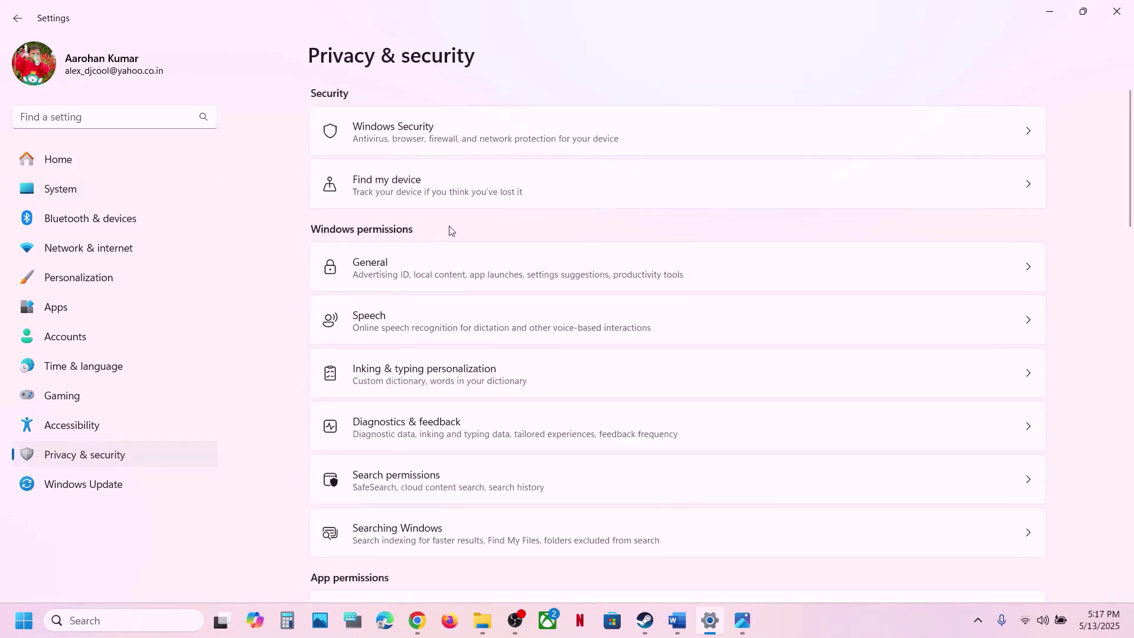
pyautogui.click(461, 145)
pyautogui.scroll(-5, 405, 348)
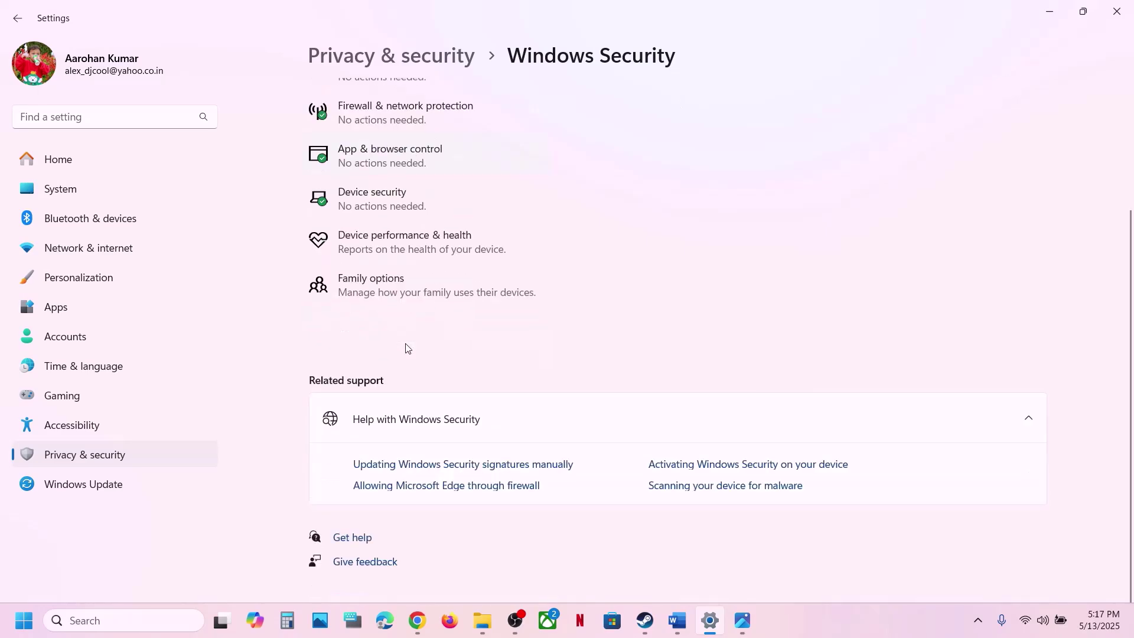
pyautogui.scroll(1, 406, 349)
pyautogui.scroll(4, 399, 288)
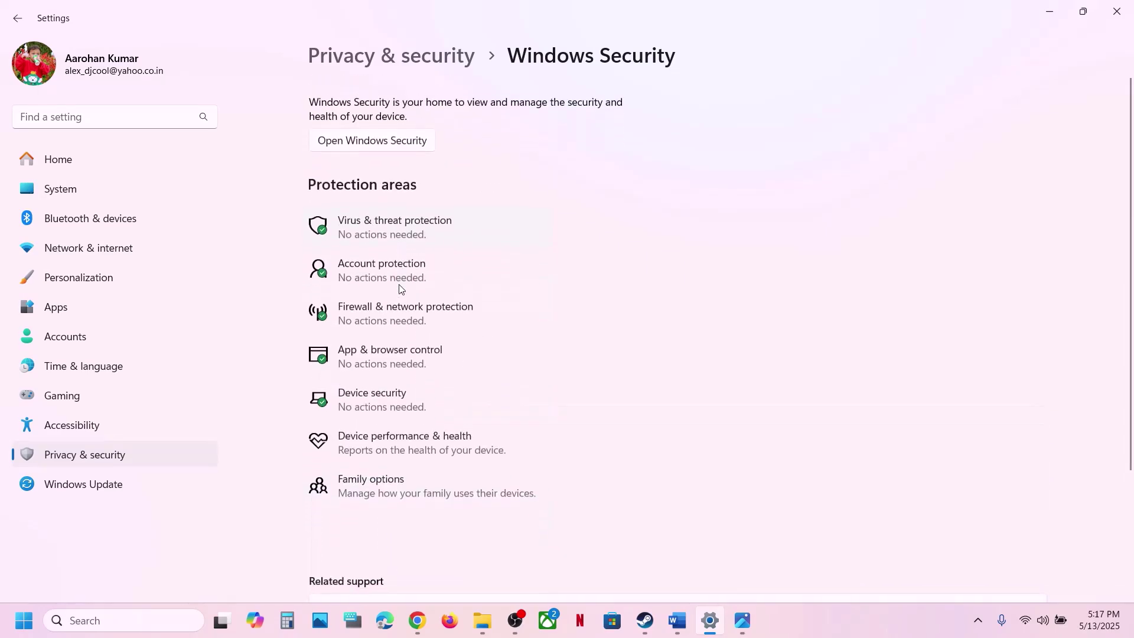
pyautogui.click(406, 216)
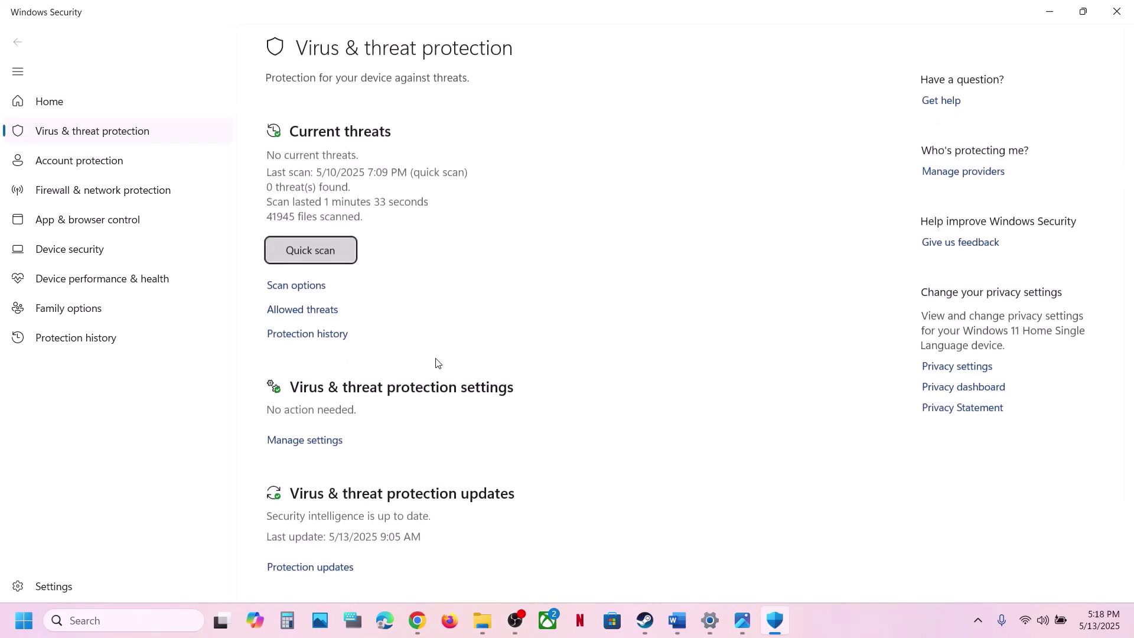
# Go to Ransomware protection's apps allowed through Controlled folder access and start adding an allowed app by browsing all apps
pyautogui.scroll(-3, 407, 472)
pyautogui.click(347, 550)
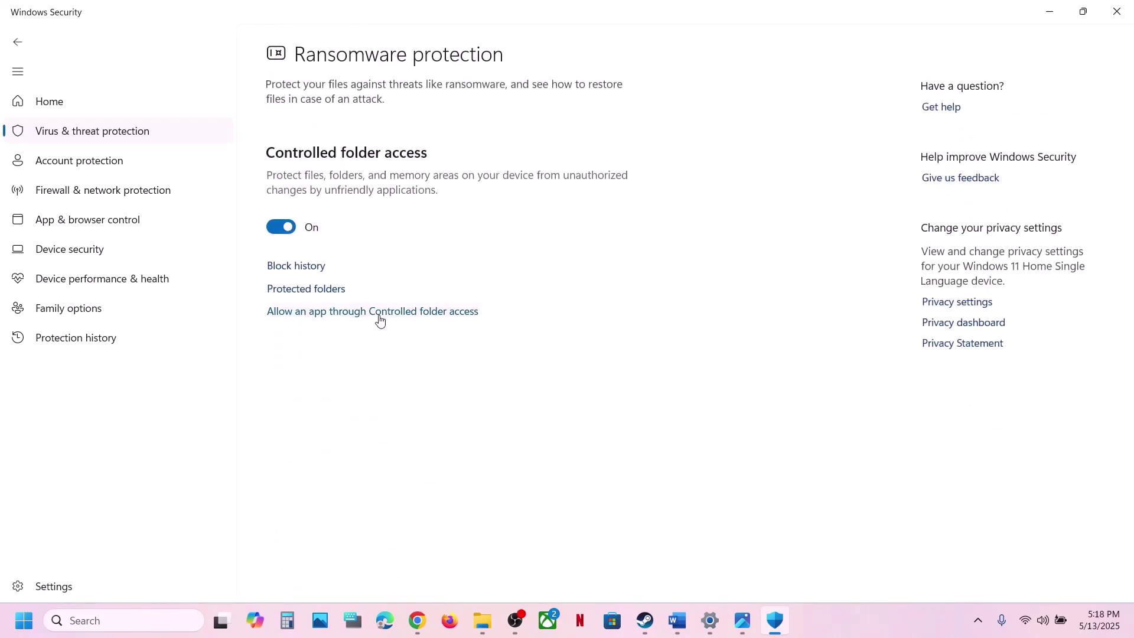
pyautogui.click(378, 313)
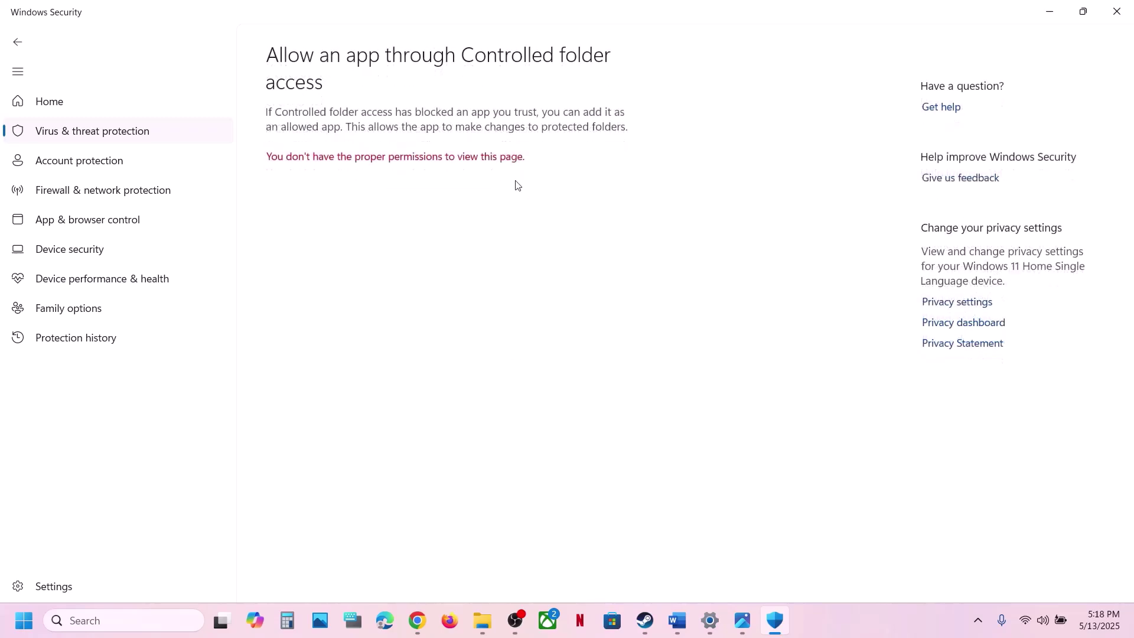
pyautogui.scroll(-2, 440, 172)
pyautogui.click(356, 58)
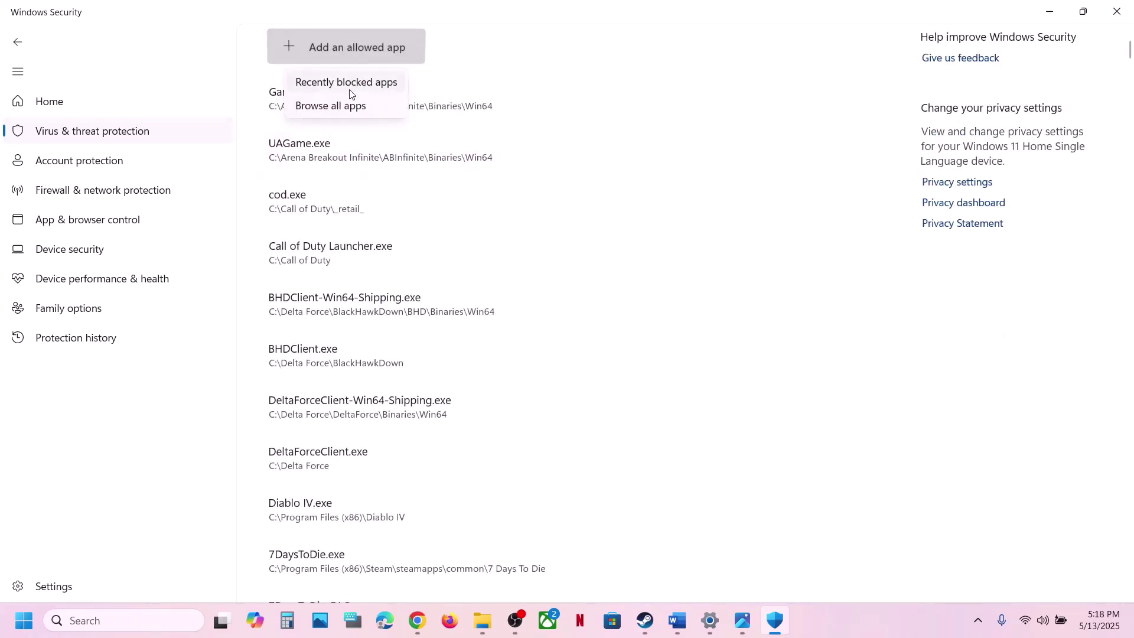
pyautogui.click(330, 106)
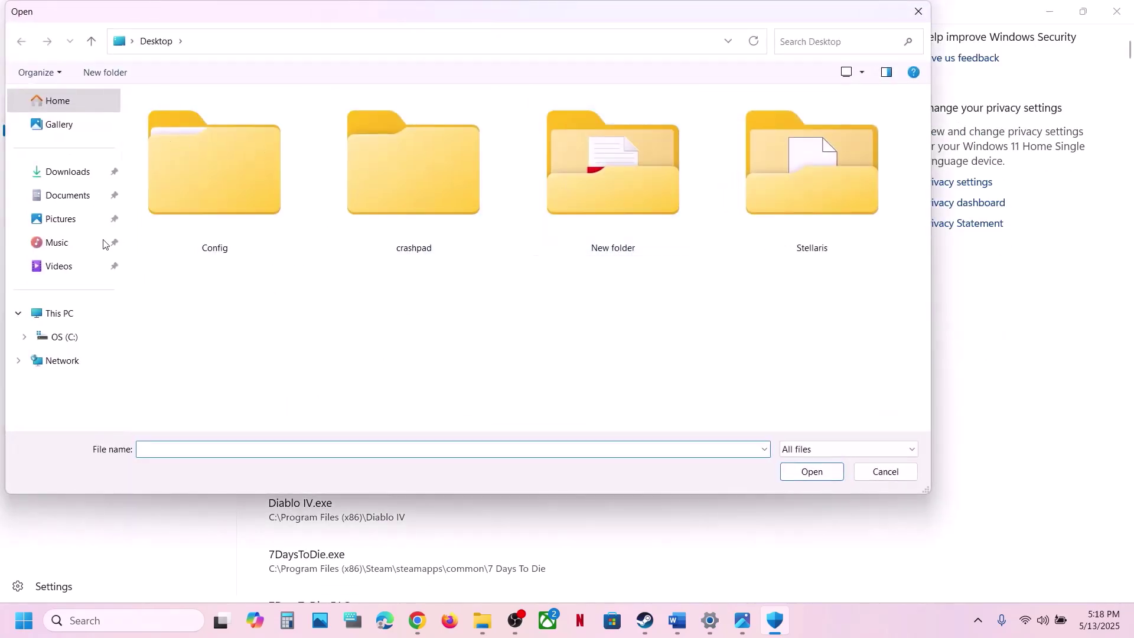
# Add the DOOMTheDarkAges application from C:\Program Files (x86)\Steam\steamapps\common\DOOMTheDarkAges as an allowed app
pyautogui.click(63, 336)
pyautogui.scroll(-4, 258, 199)
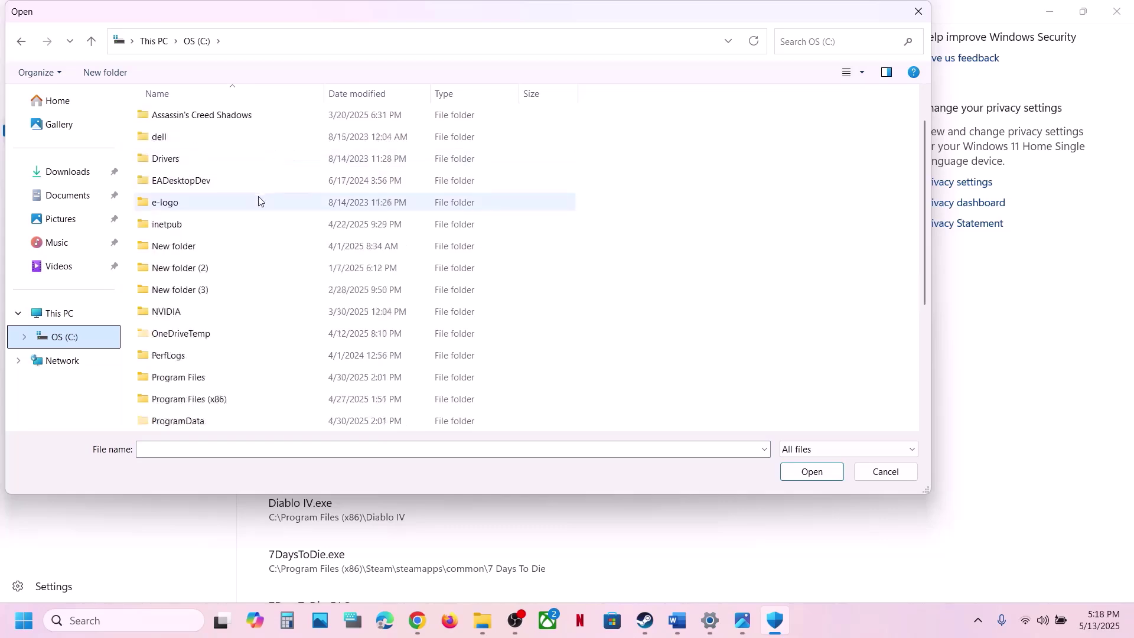
pyautogui.click(205, 270)
pyautogui.doubleClick(206, 270)
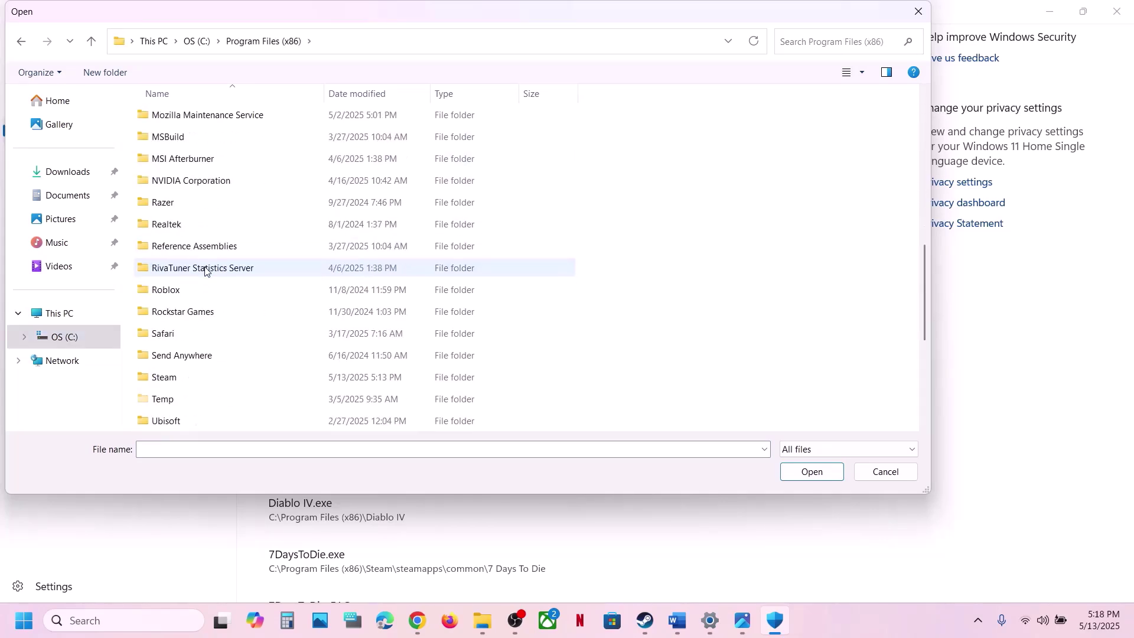
pyautogui.scroll(-1, 210, 329)
pyautogui.click(182, 318)
pyautogui.doubleClick(181, 319)
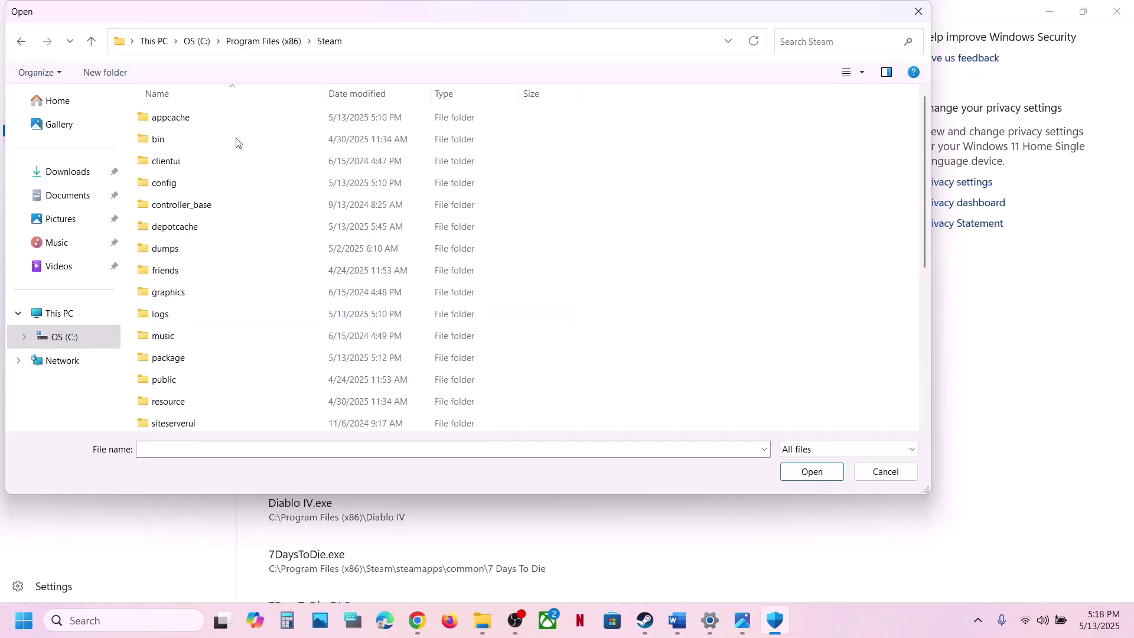
pyautogui.scroll(-3, 220, 245)
pyautogui.doubleClick(180, 293)
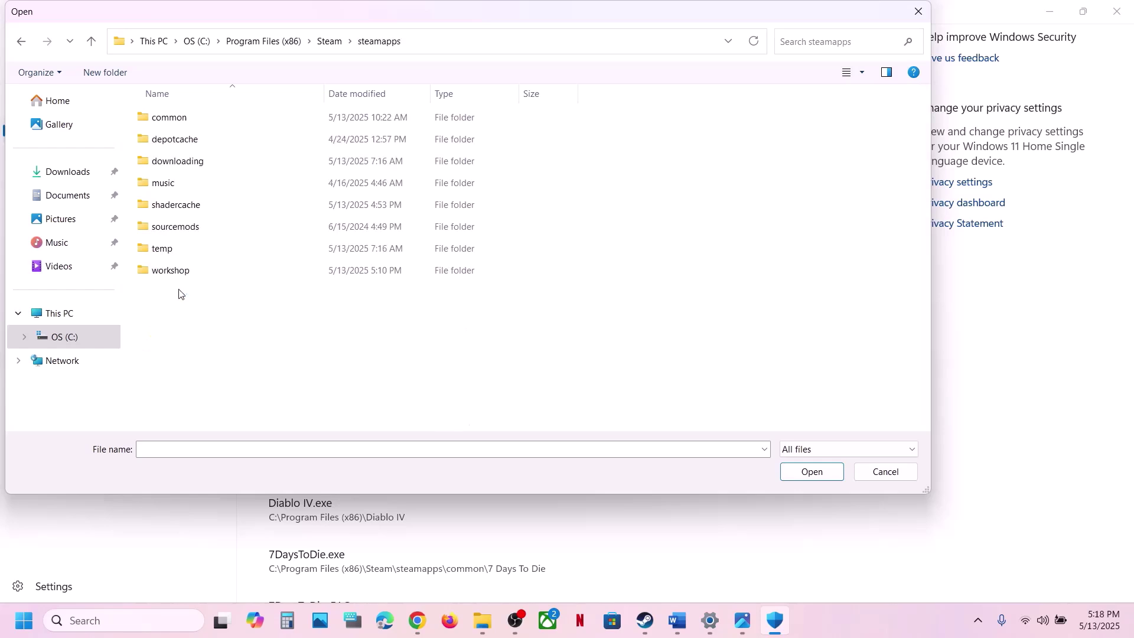
pyautogui.doubleClick(193, 119)
pyautogui.doubleClick(206, 122)
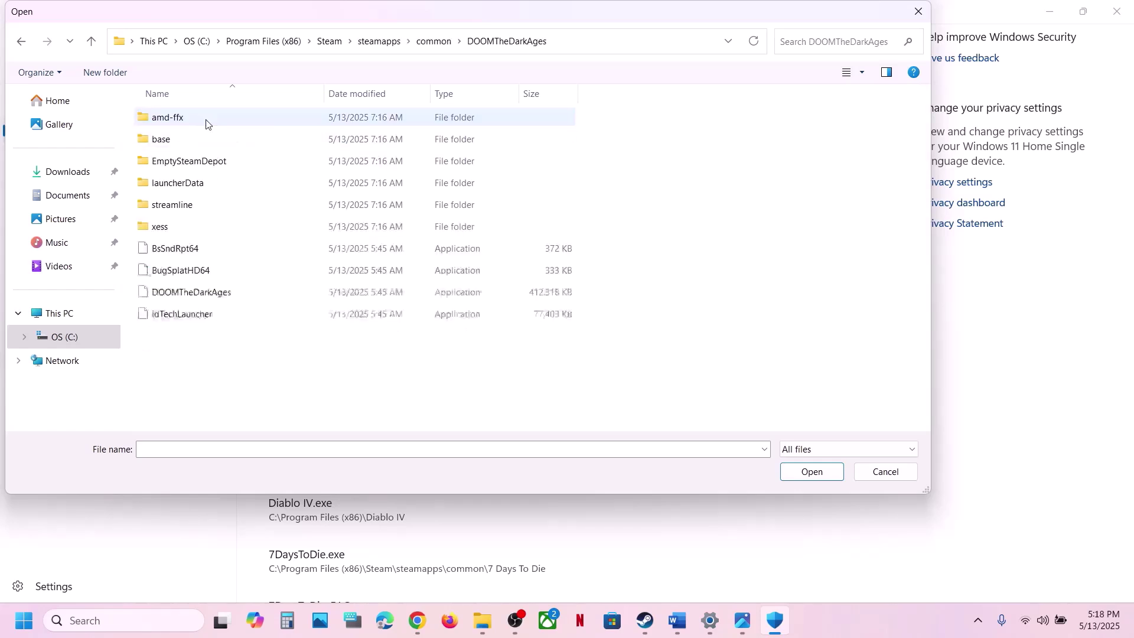
pyautogui.click(208, 293)
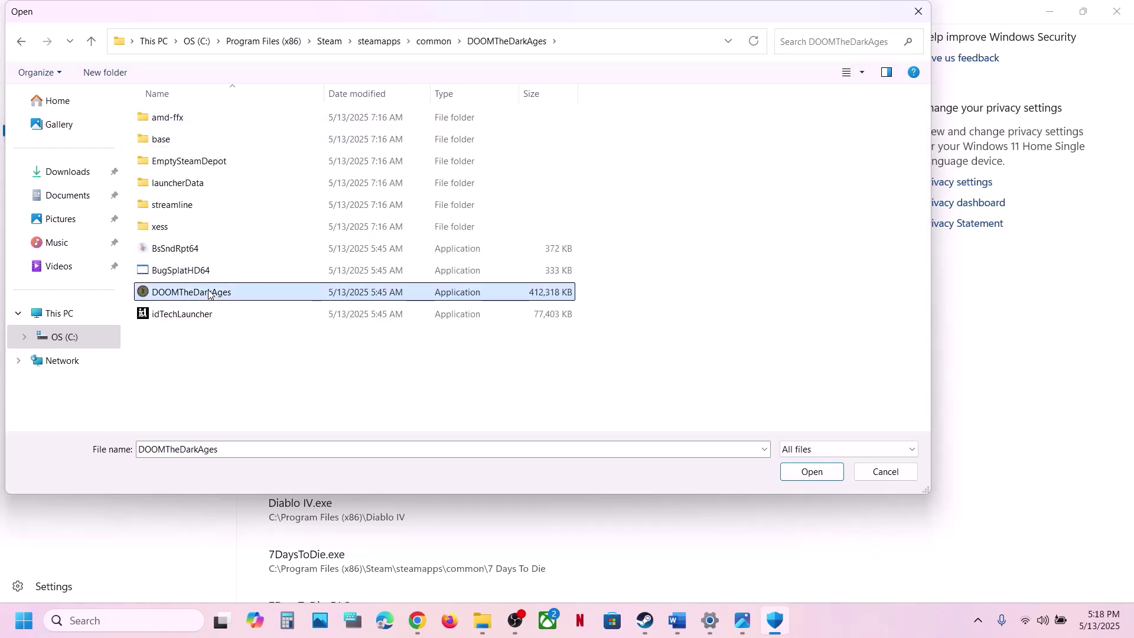
pyautogui.click(812, 471)
# Find and open Control Panel through Windows search, and set its view to Category
pyautogui.click(137, 630)
pyautogui.write('control')
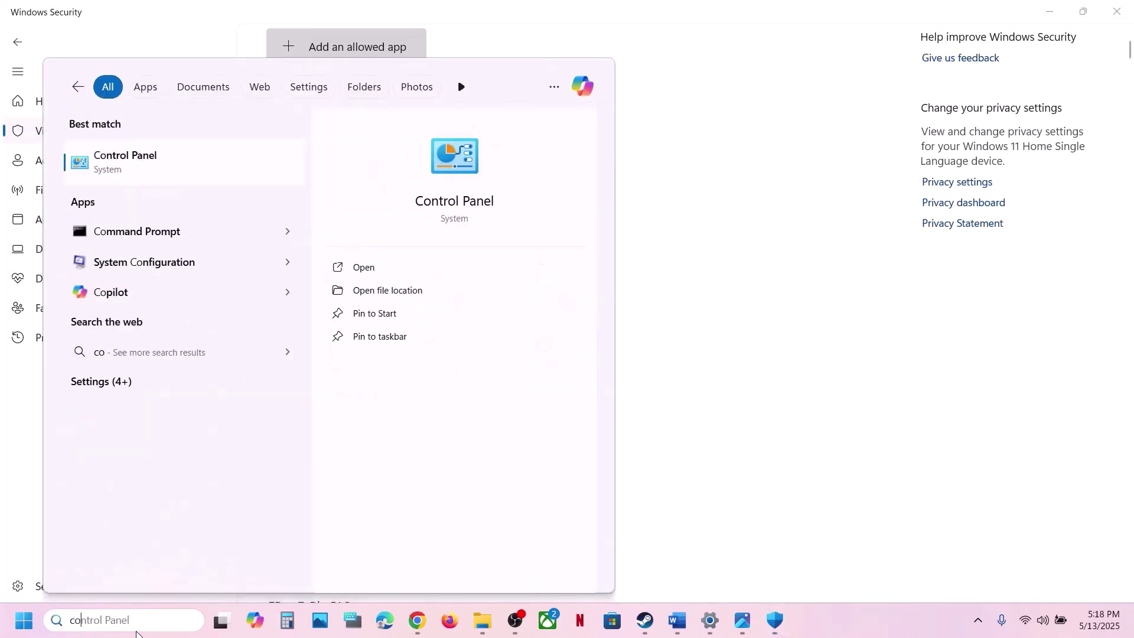
pyautogui.press('Return')
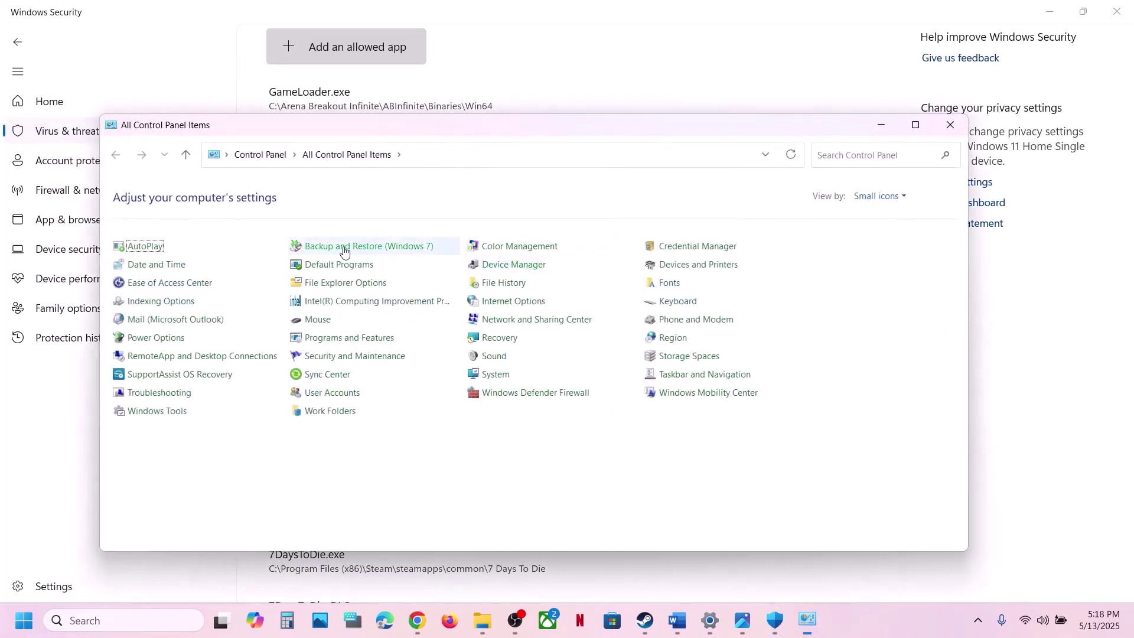
pyautogui.click(899, 200)
pyautogui.click(890, 215)
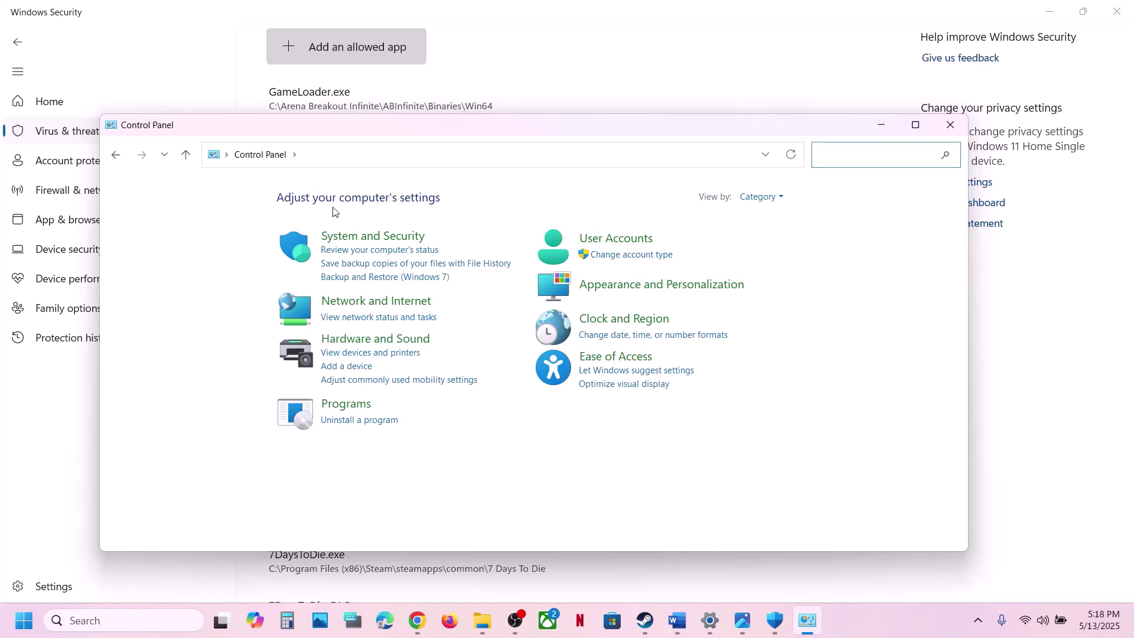
# Open the allowed apps of Windows Defender Firewall, enable changing the settings, and start browsing for another app to allow
pyautogui.click(371, 235)
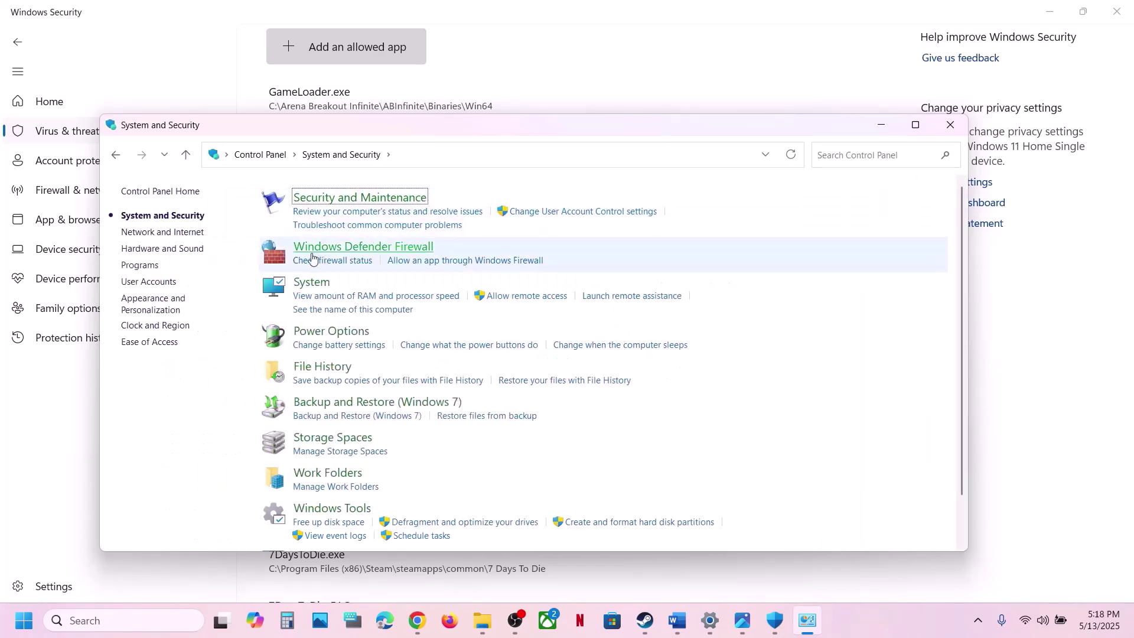
pyautogui.click(347, 248)
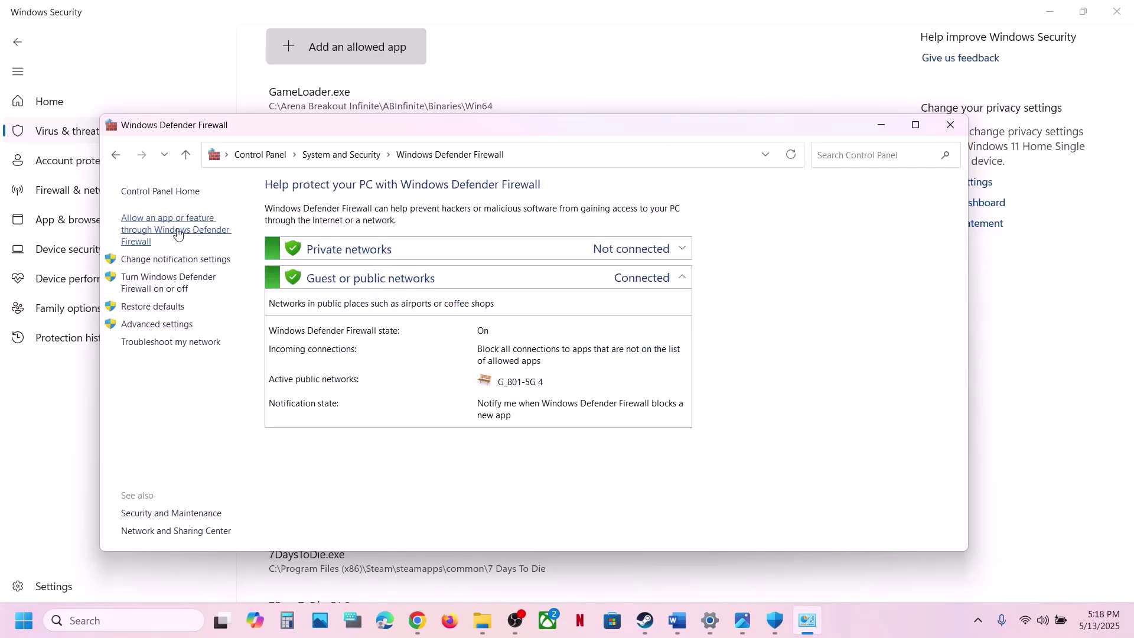
pyautogui.click(177, 233)
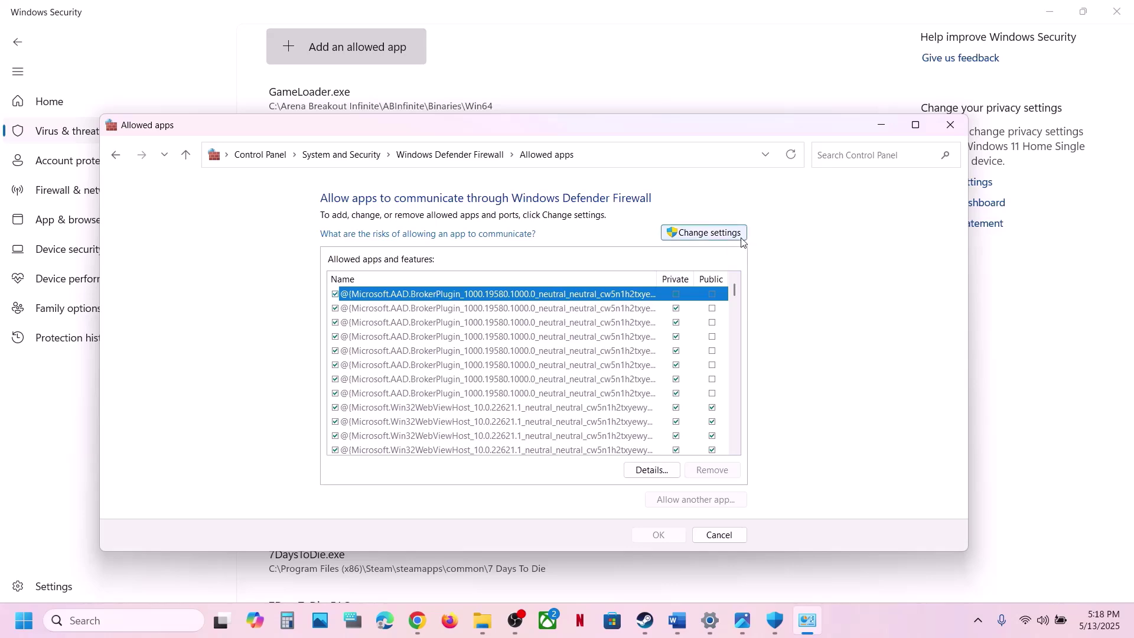
pyautogui.click(741, 236)
pyautogui.click(692, 499)
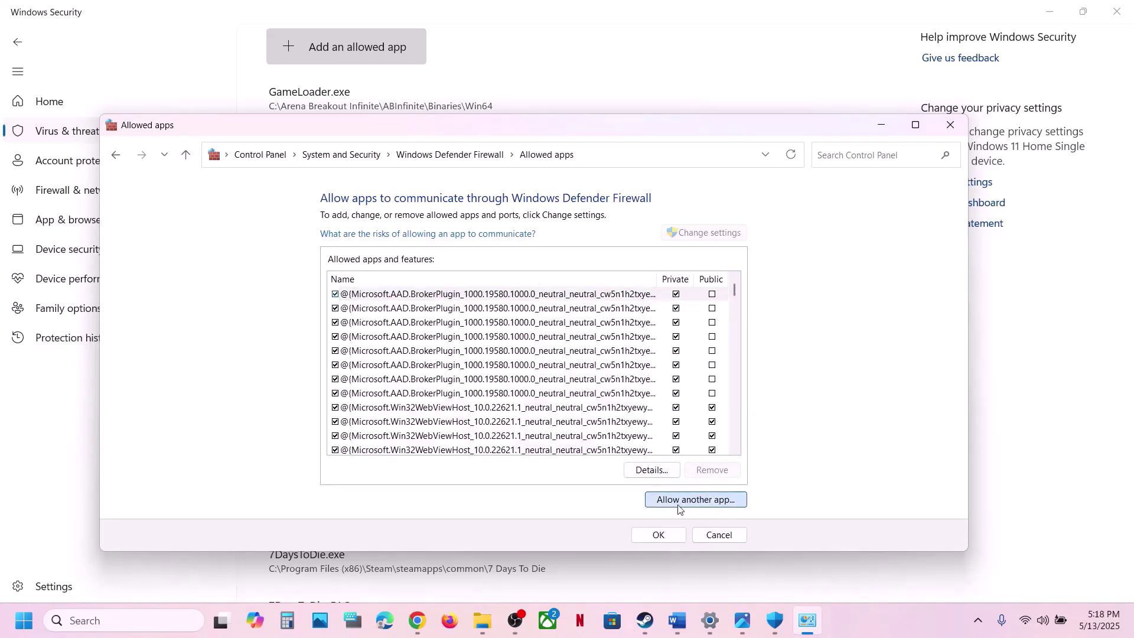
pyautogui.click(630, 413)
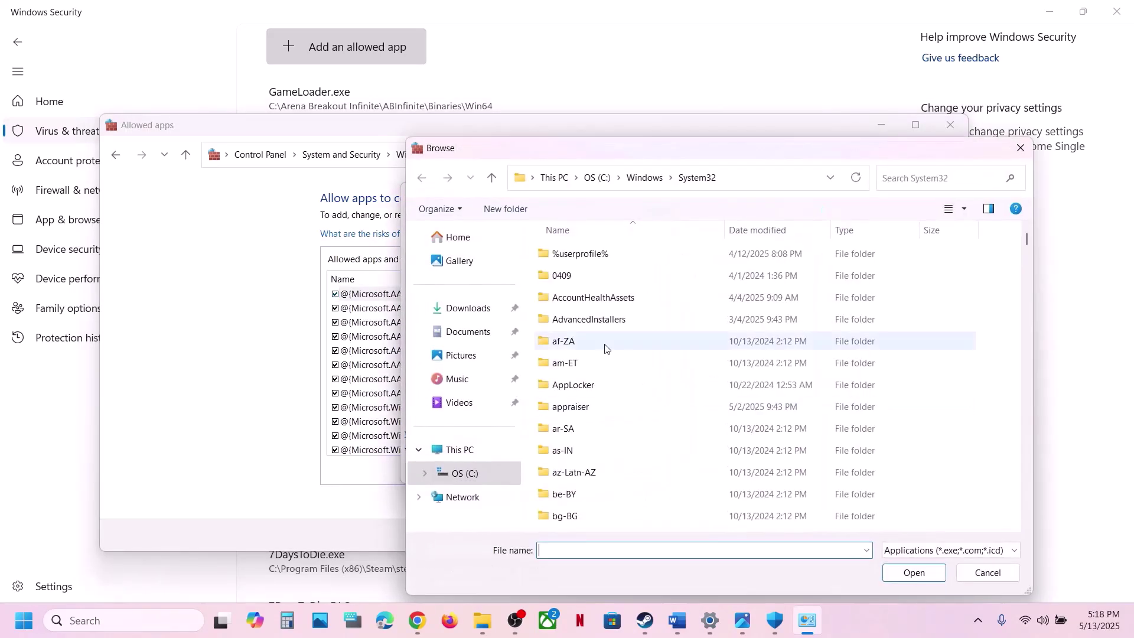
# Choose the DOOMTheDarkAges application from C:\Program Files (x86)\Steam\steamapps\common\DOOMTheDarkAges as the app to allow through the firewall
pyautogui.click(597, 177)
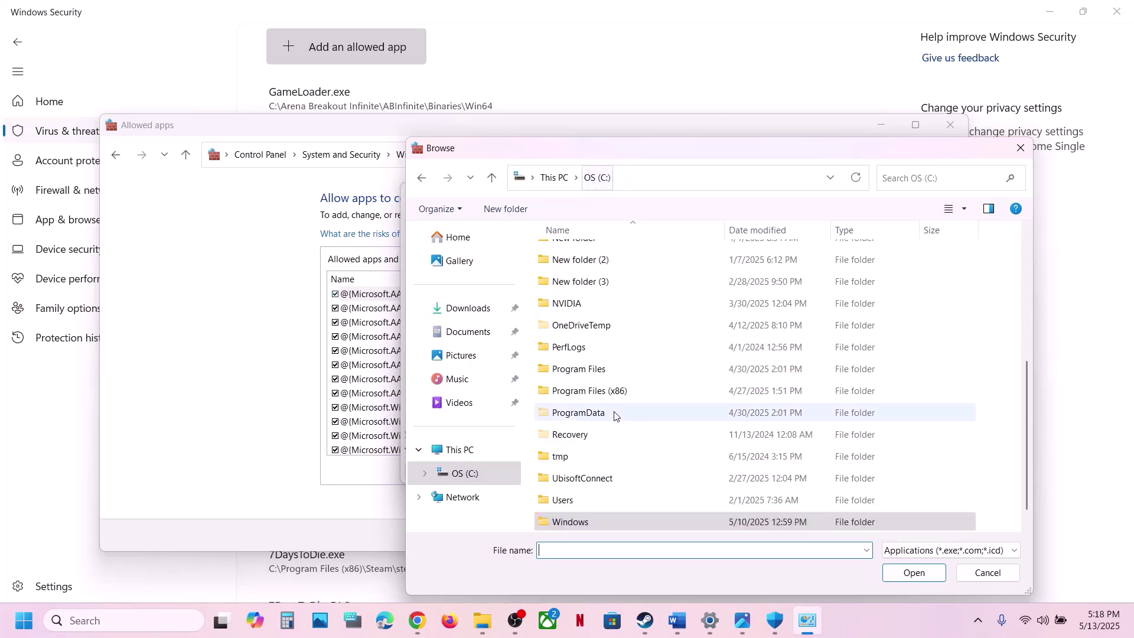
pyautogui.scroll(-1, 614, 415)
pyautogui.doubleClick(614, 371)
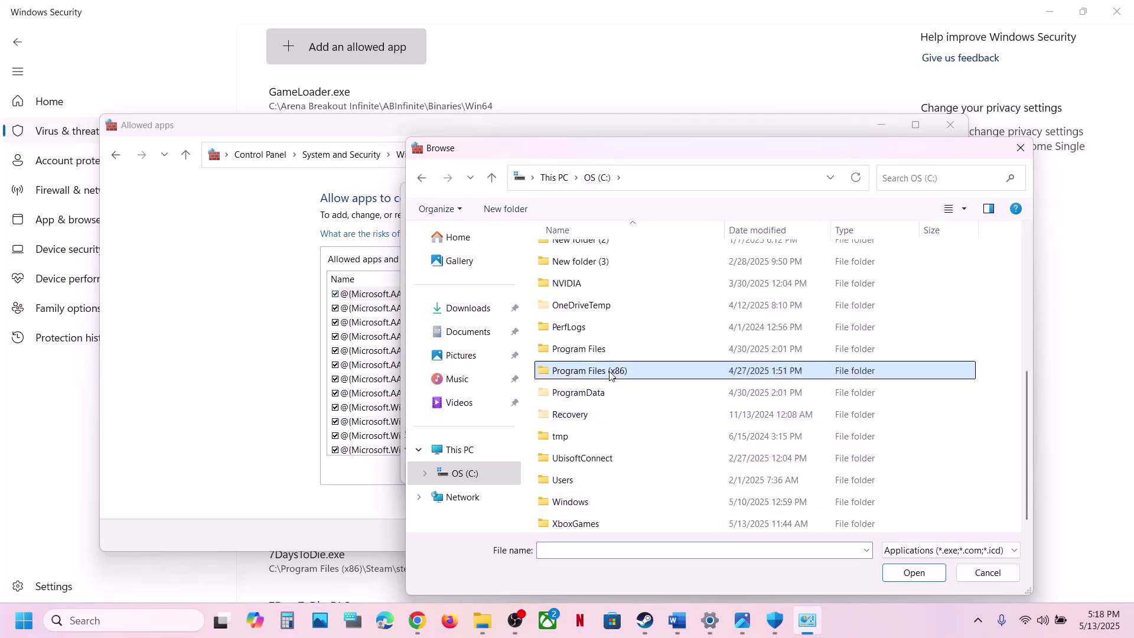
pyautogui.scroll(-6, 609, 375)
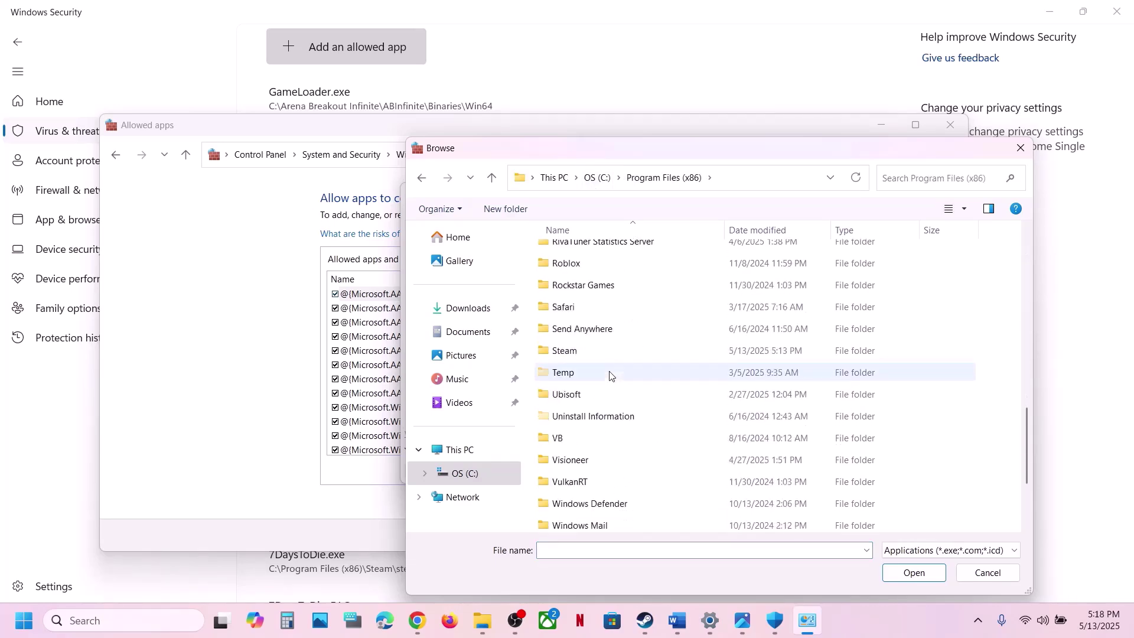
pyautogui.doubleClick(579, 362)
pyautogui.scroll(-5, 578, 360)
pyautogui.doubleClick(577, 313)
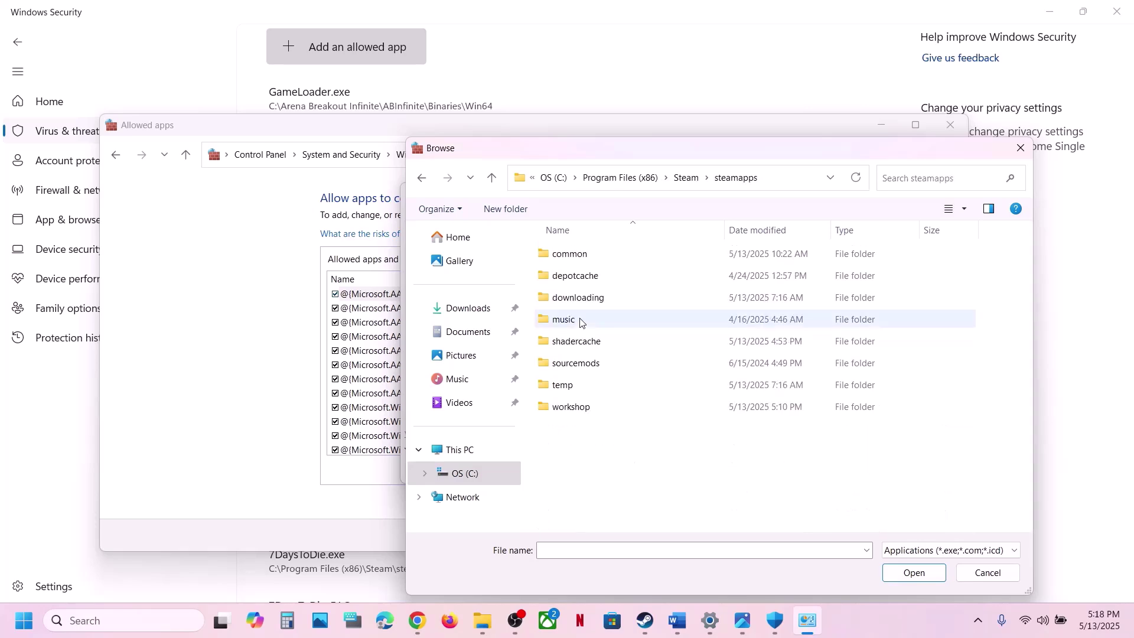
pyautogui.doubleClick(573, 260)
pyautogui.doubleClick(575, 256)
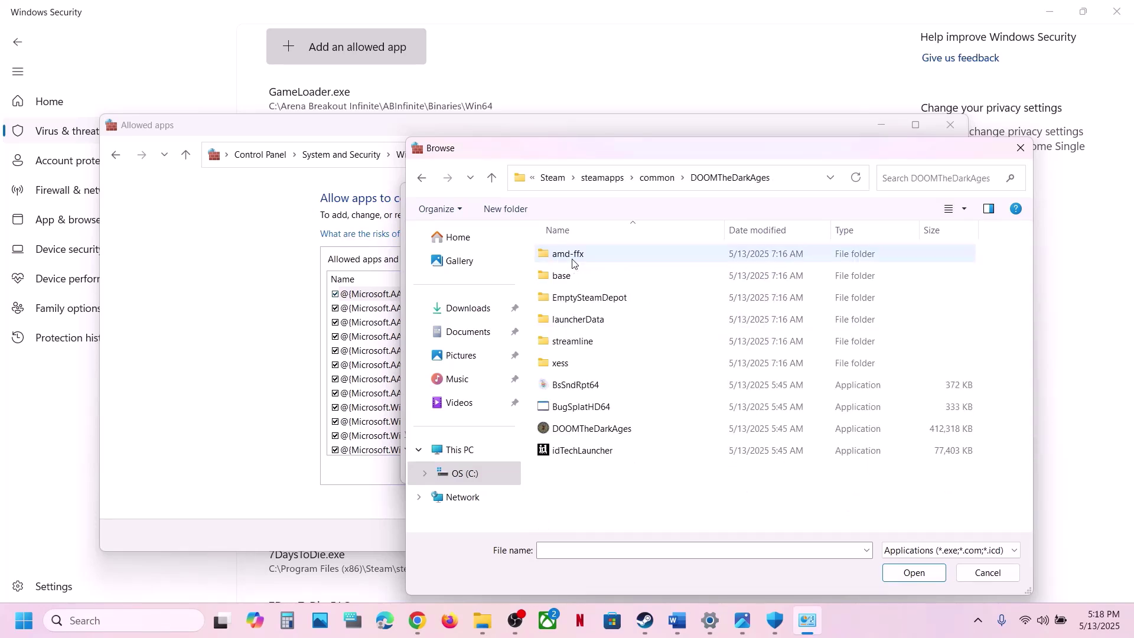
pyautogui.click(576, 426)
pyautogui.click(916, 575)
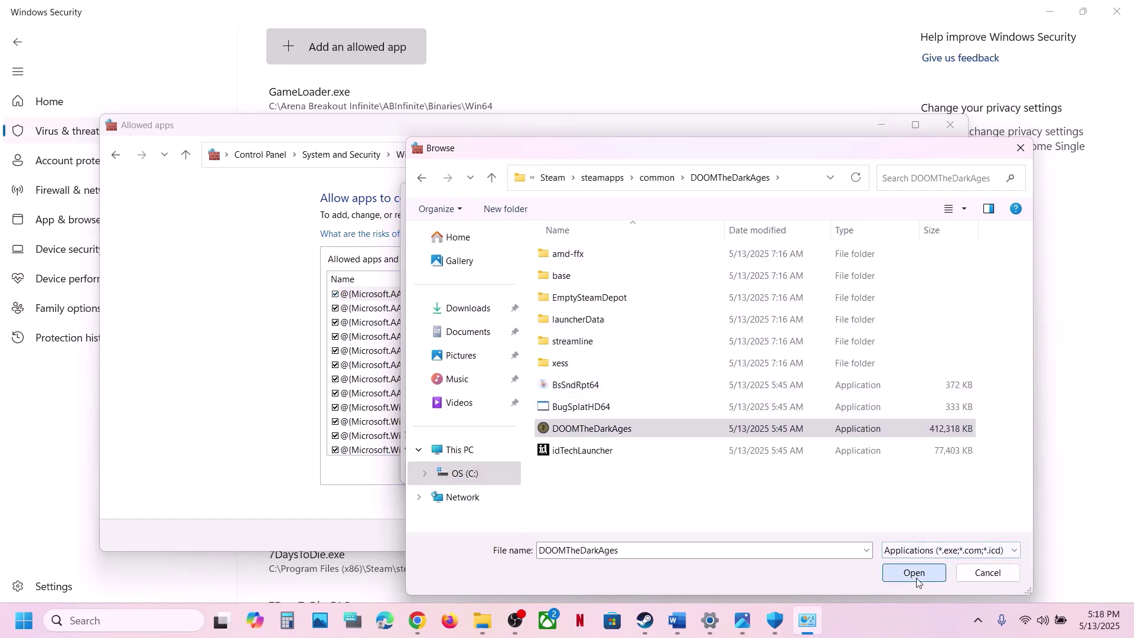
# Add the chosen DOOM: The Dark Ages application to the firewall's allowed apps, and close the firewall, Windows Security and Settings windows
pyautogui.click(581, 472)
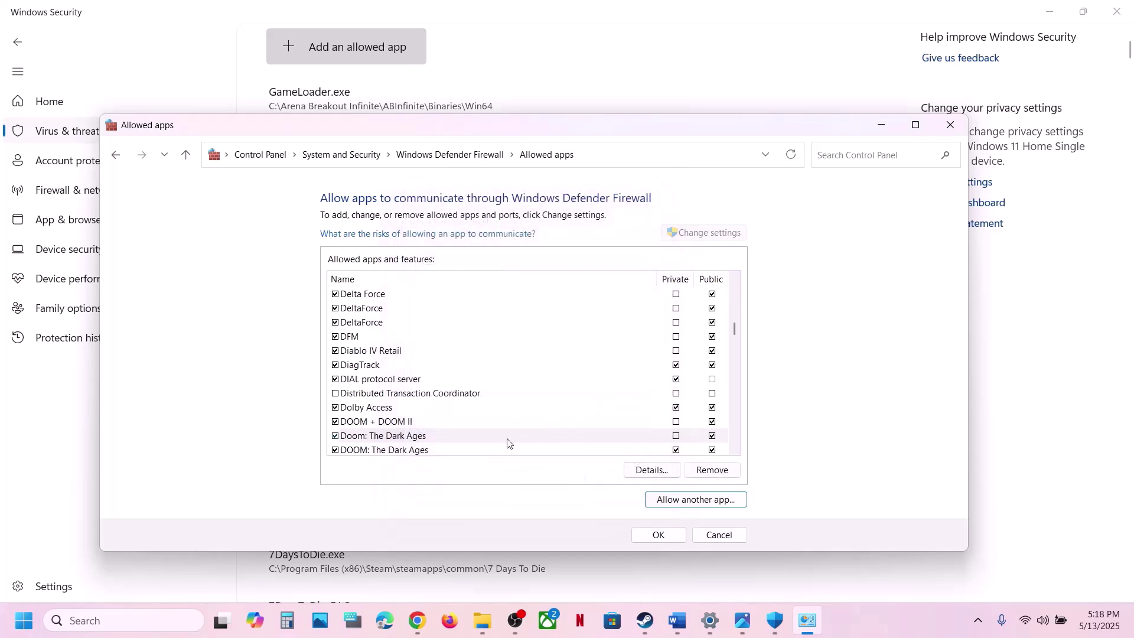
pyautogui.click(391, 439)
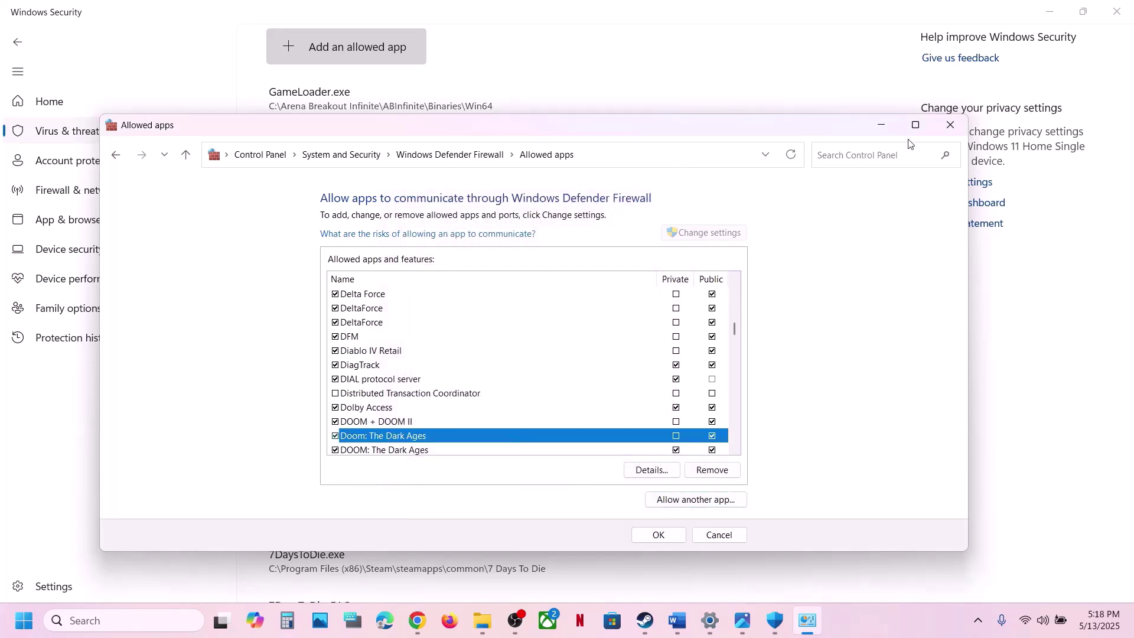
pyautogui.click(950, 124)
pyautogui.click(1117, 10)
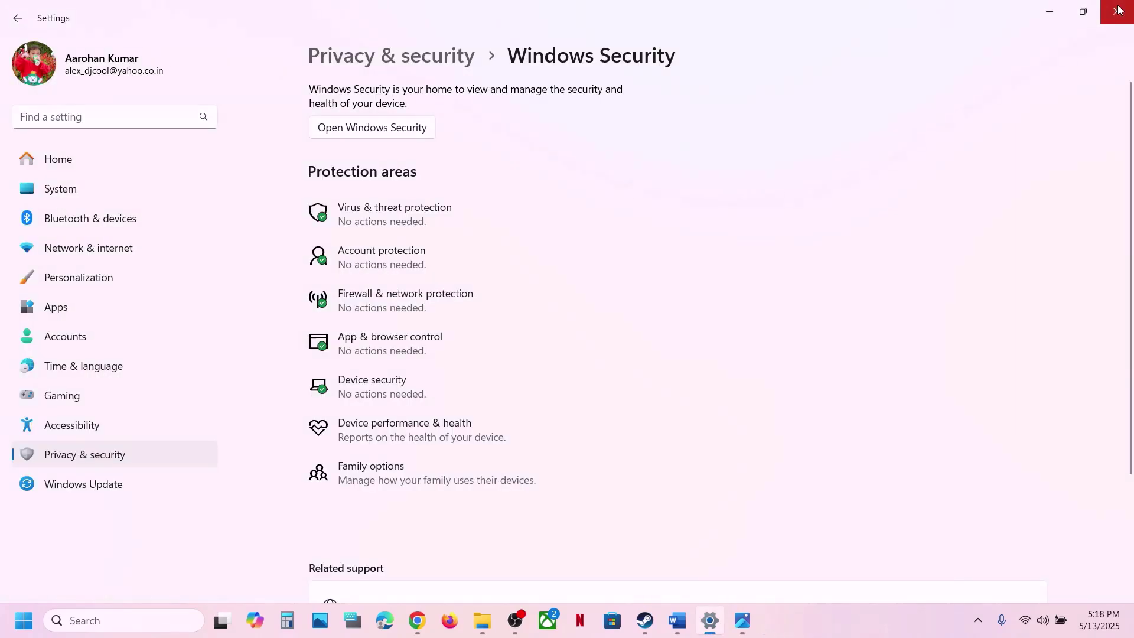
pyautogui.click(1117, 11)
# Switch to Steam and check the file integrity verification option in the Installed Files properties of DOOM: The Dark Ages
pyautogui.scroll(-3, 689, 289)
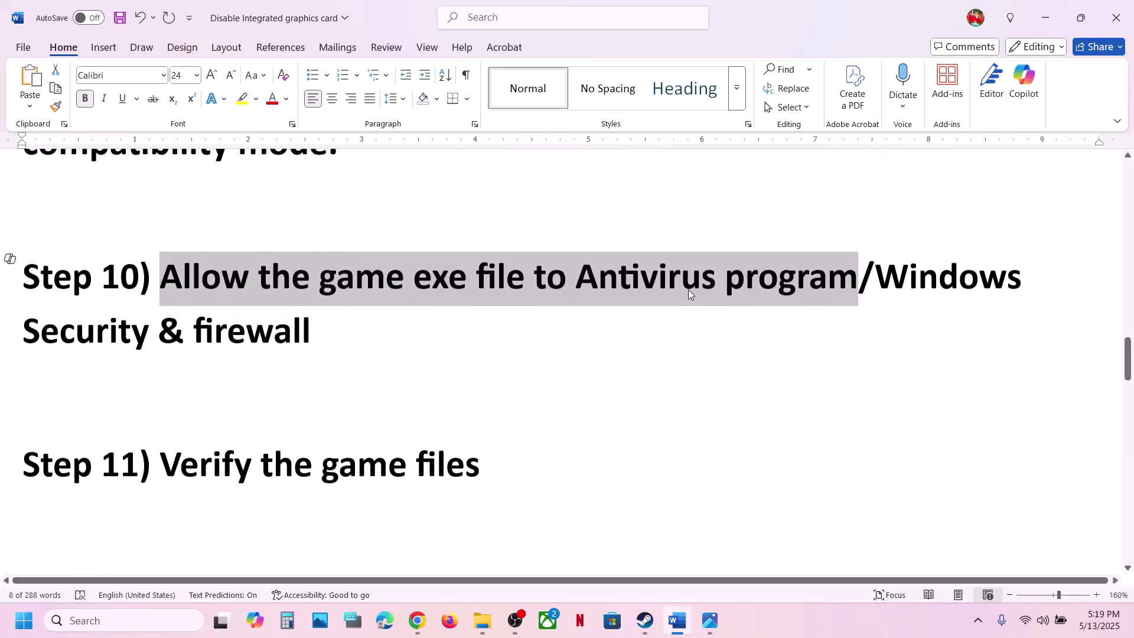
pyautogui.click(645, 620)
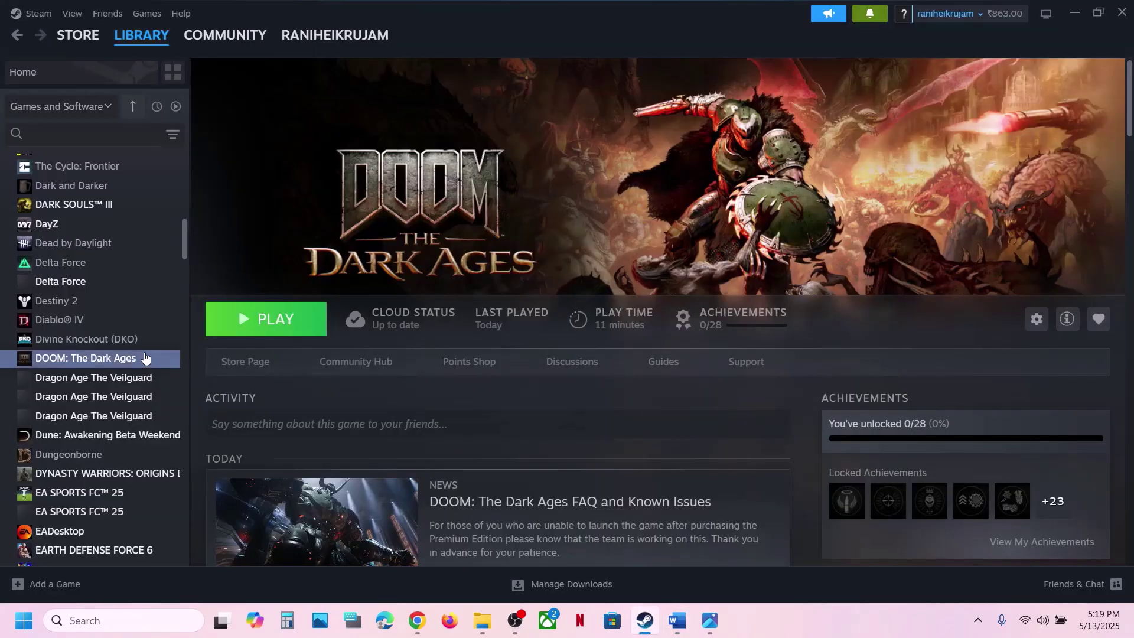
pyautogui.rightClick(145, 358)
pyautogui.click(188, 463)
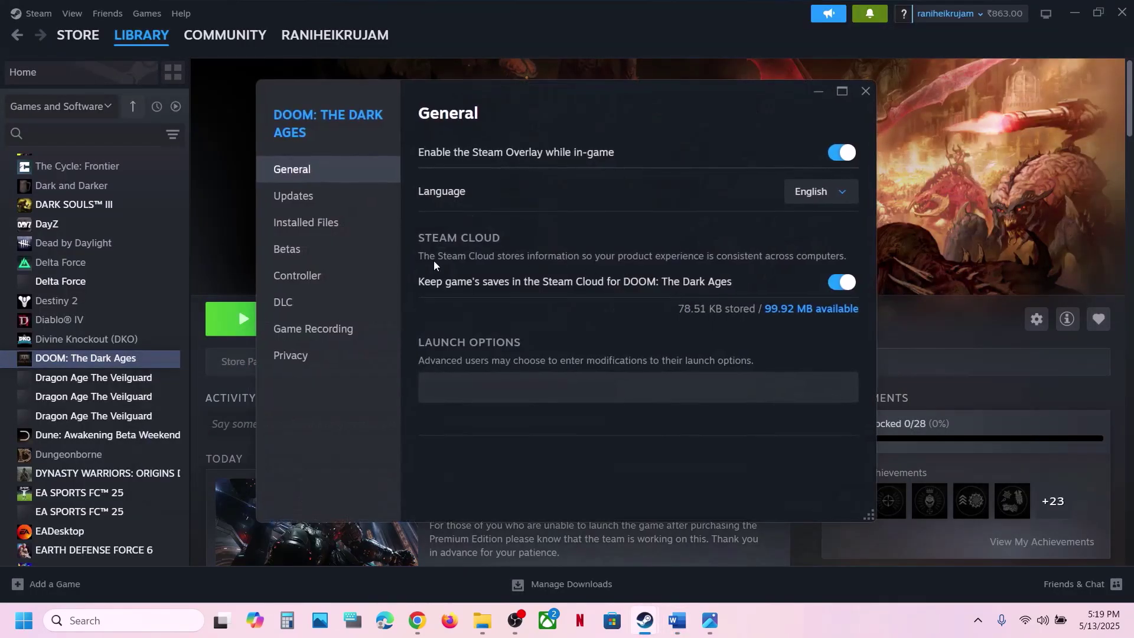
pyautogui.click(331, 232)
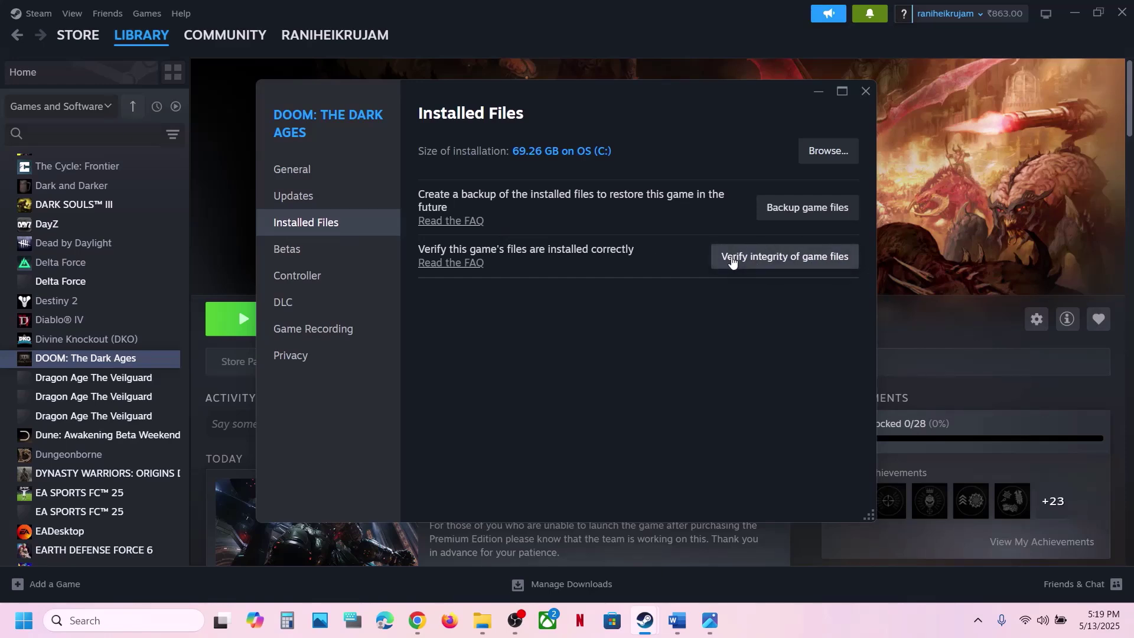
pyautogui.click(867, 91)
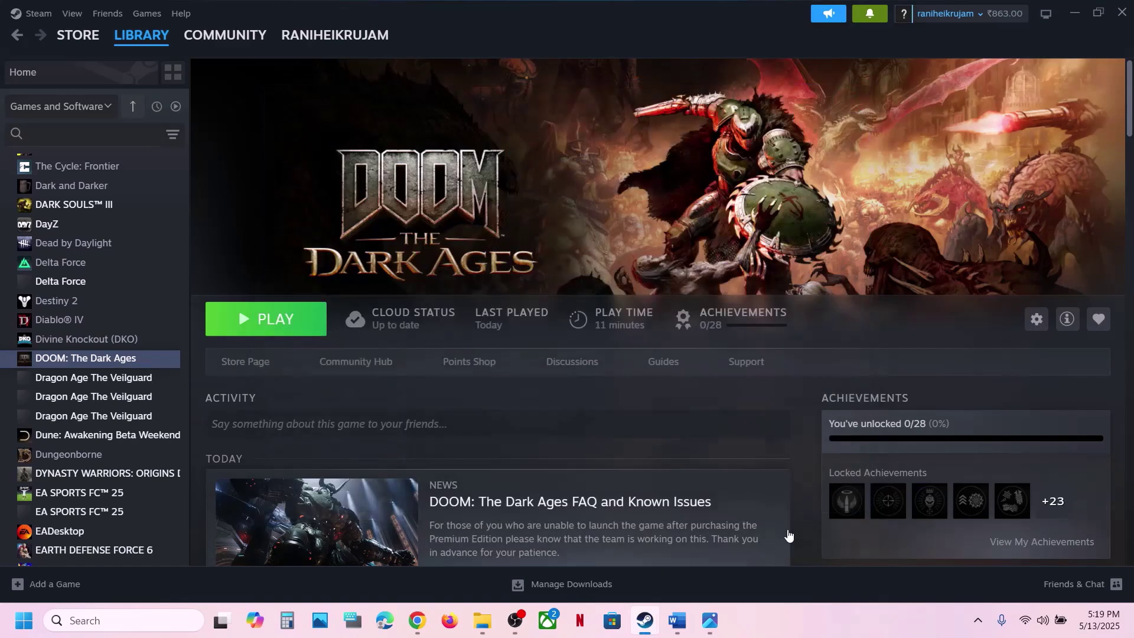
# Return to the Word document and read step 12 on default clocks, closing overclocking applications and disabling the Steam overlay, highlighting each passage
pyautogui.click(677, 620)
pyautogui.scroll(-4, 511, 425)
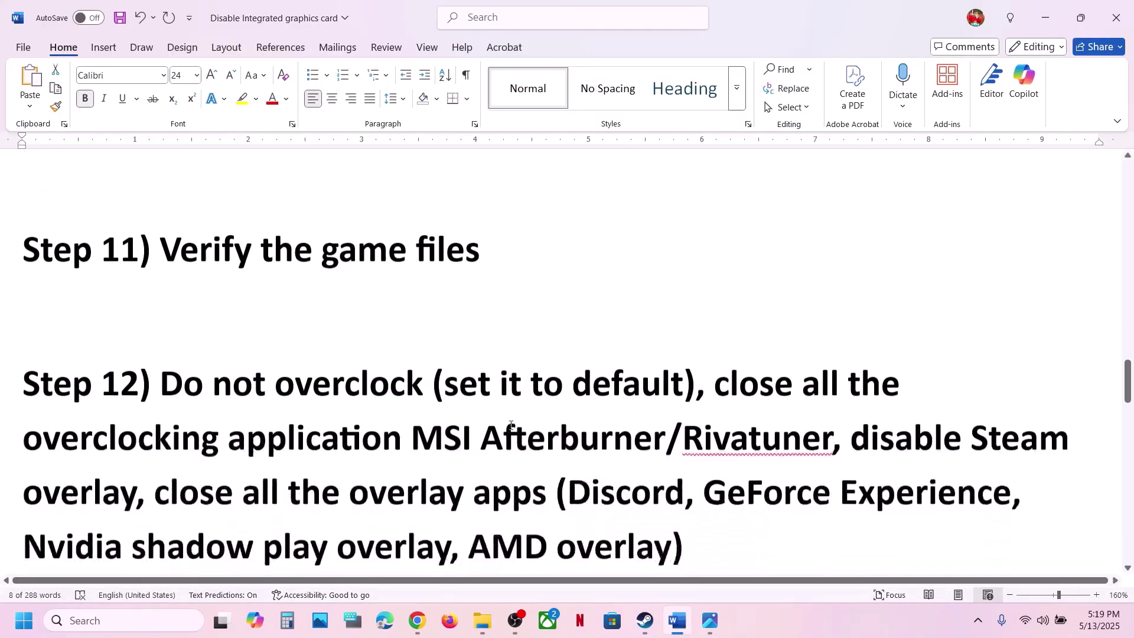
pyautogui.moveTo(168, 370); pyautogui.dragTo(656, 363)
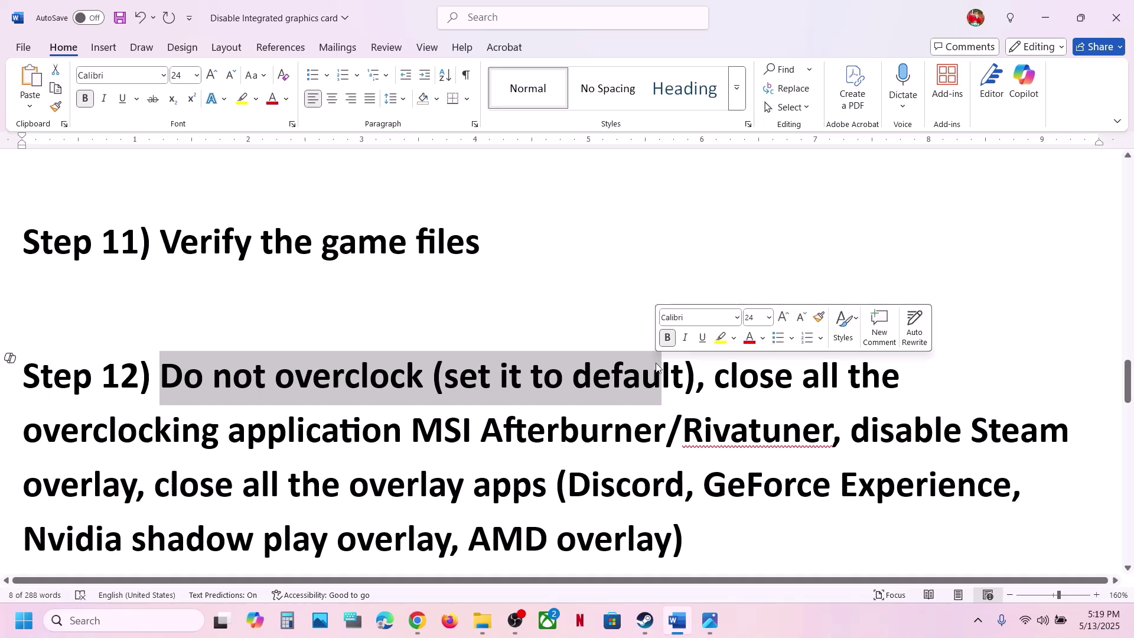
pyautogui.click(660, 364)
pyautogui.moveTo(457, 376); pyautogui.dragTo(588, 376)
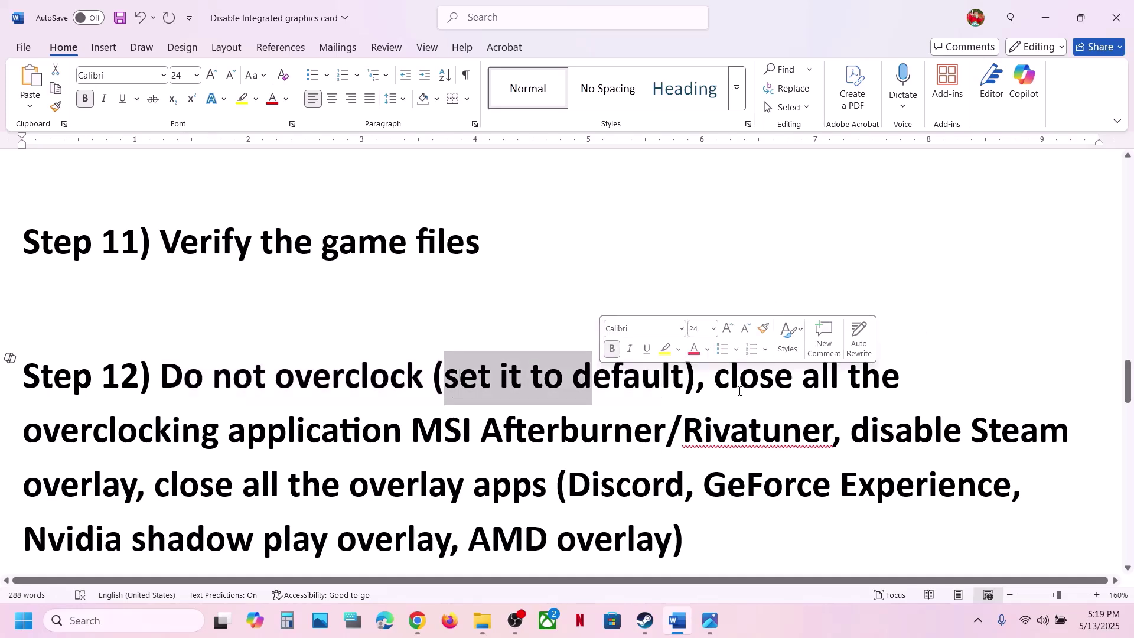
pyautogui.moveTo(717, 376); pyautogui.dragTo(846, 448)
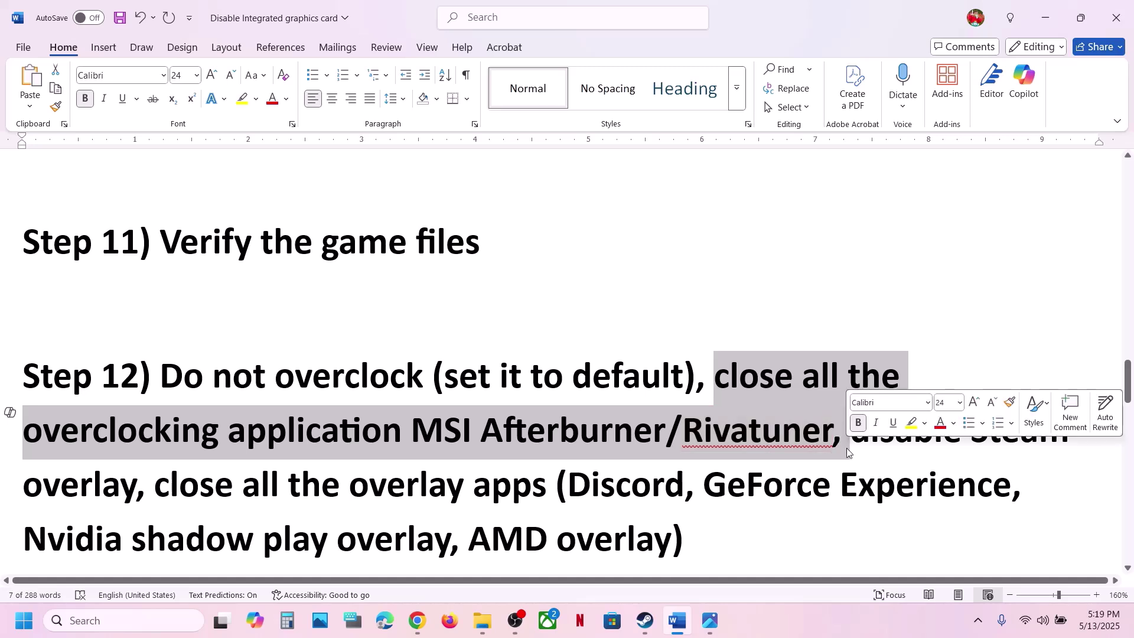
pyautogui.click(846, 448)
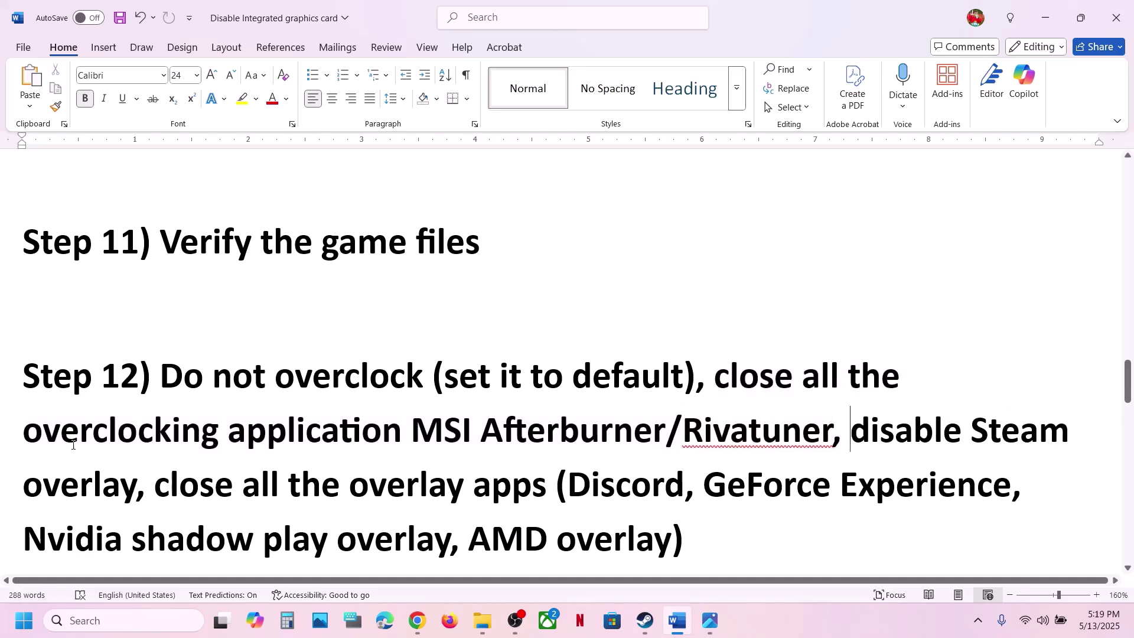
pyautogui.moveTo(44, 442); pyautogui.dragTo(407, 440)
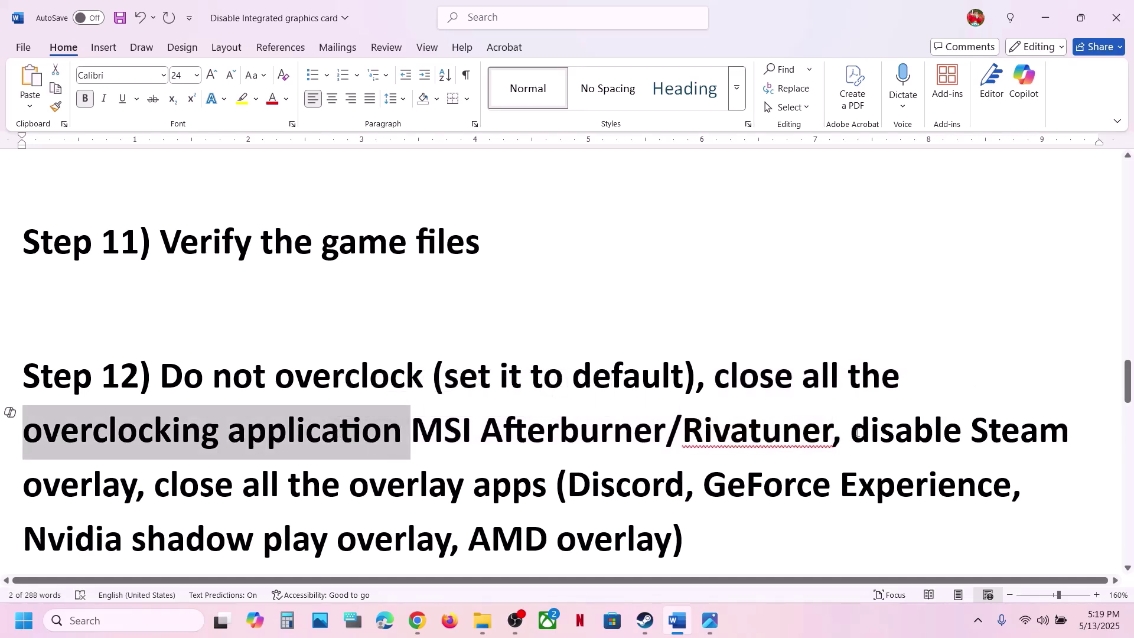
pyautogui.moveTo(853, 433); pyautogui.dragTo(229, 496)
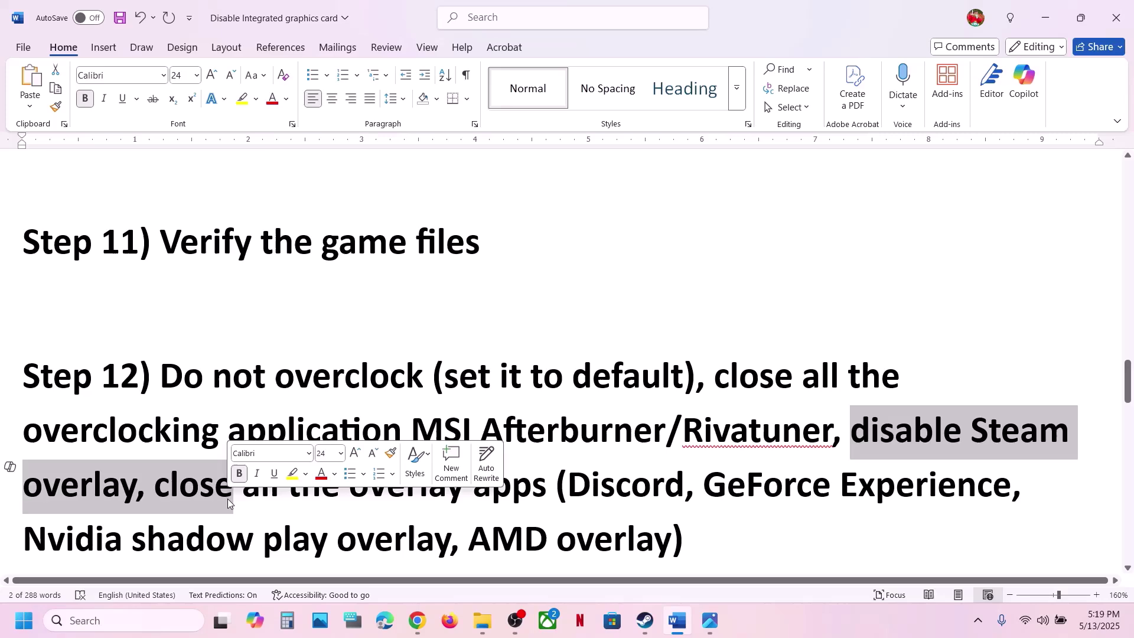
# Revisit the Installed Files properties of DOOM: The Dark Ages in Steam, and return to the Word document
pyautogui.click(650, 630)
pyautogui.rightClick(67, 358)
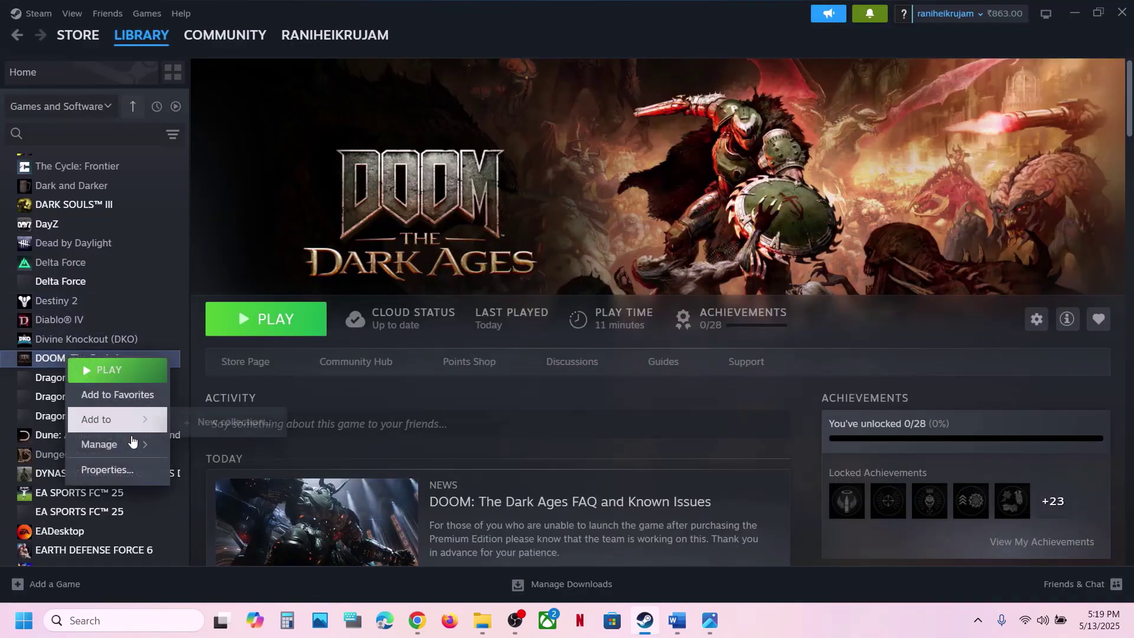
pyautogui.click(112, 469)
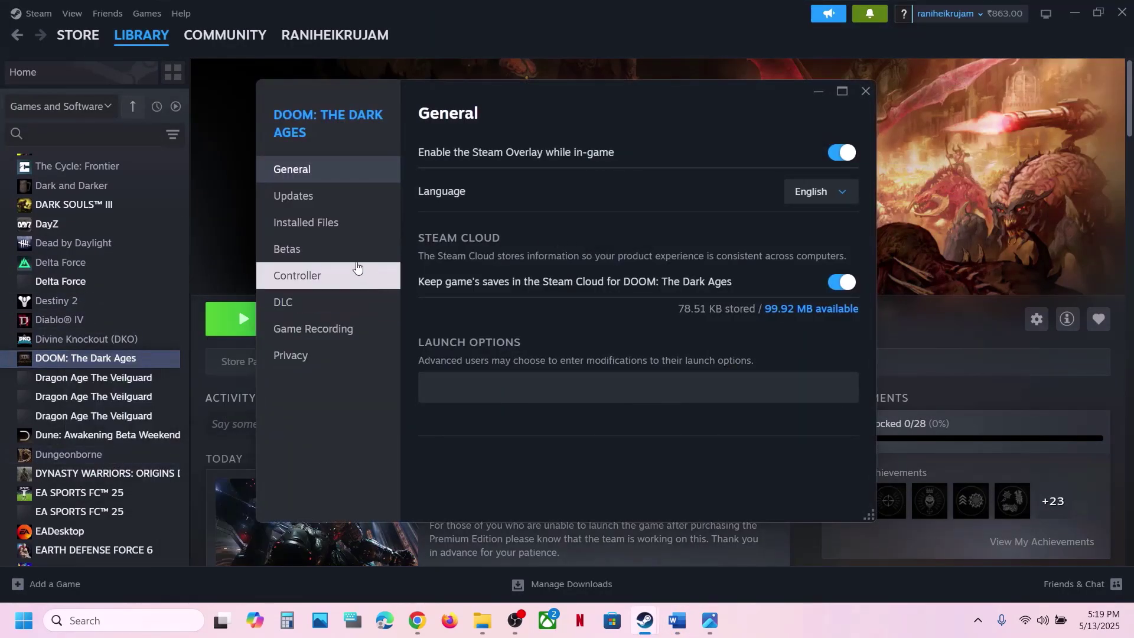
pyautogui.click(319, 223)
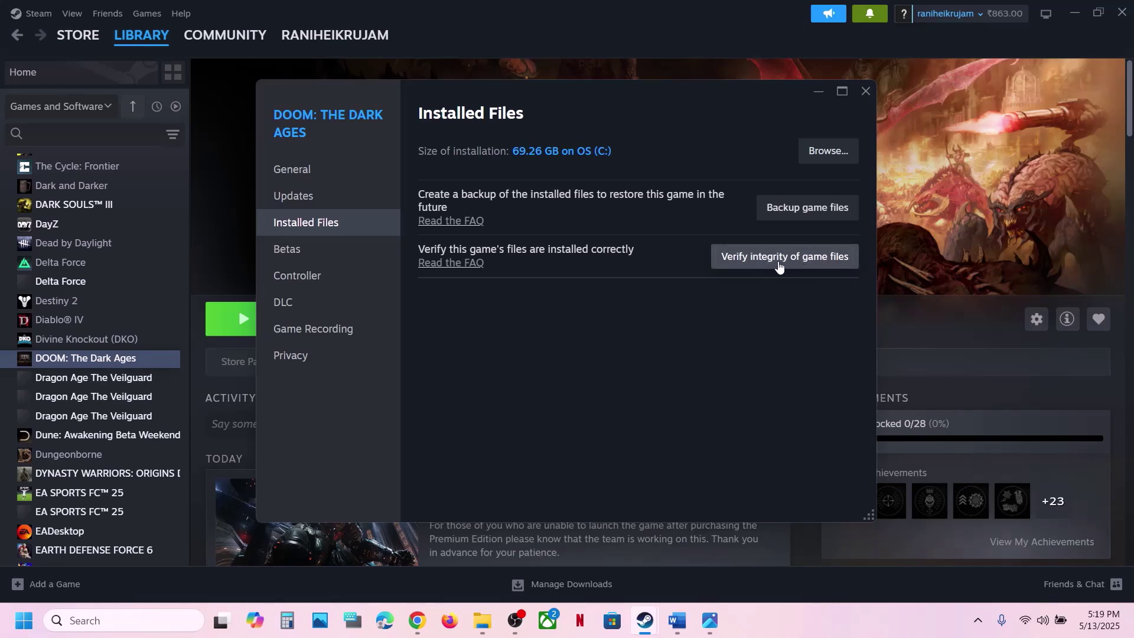
pyautogui.click(864, 92)
pyautogui.click(679, 621)
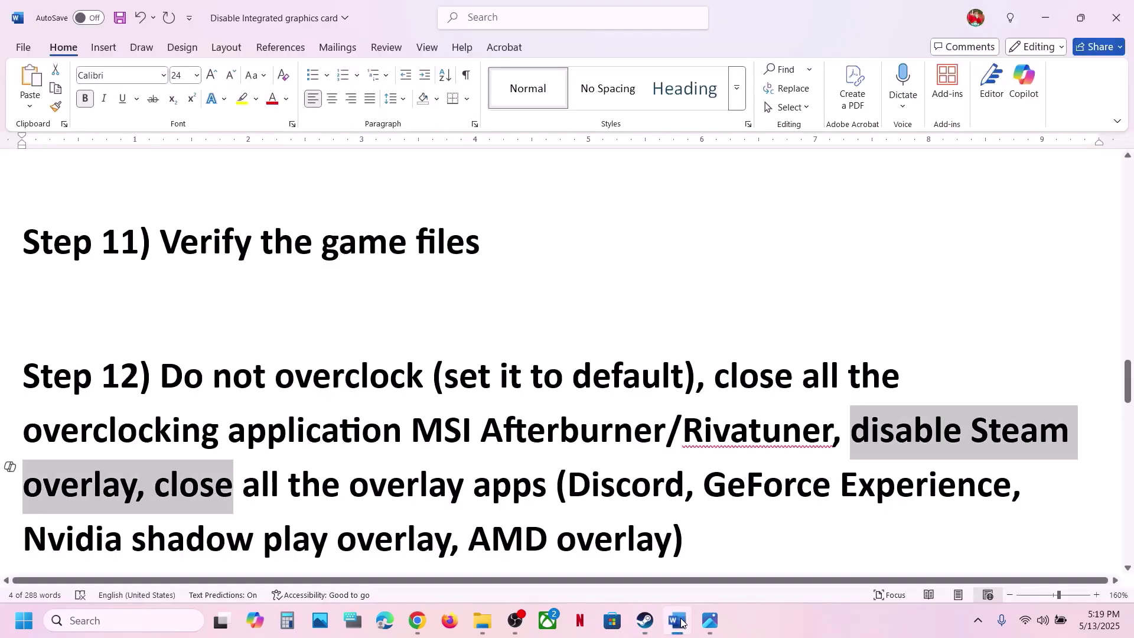
# Check the Steam Overlay setting in the General properties of DOOM: The Dark Ages in Steam, and go back to Word
pyautogui.click(681, 623)
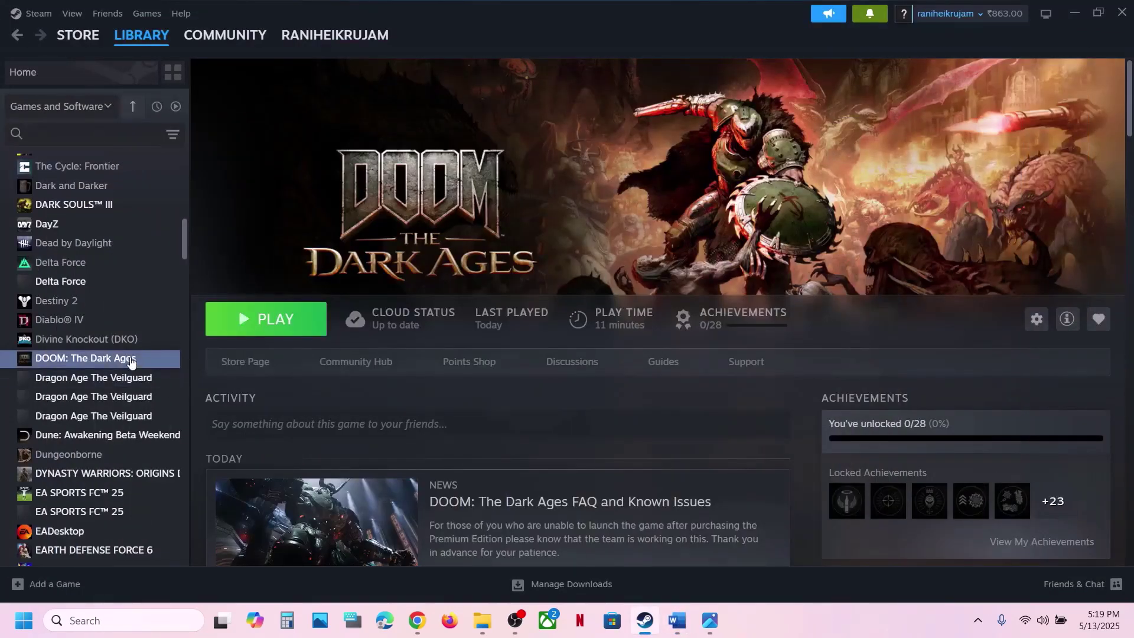
pyautogui.rightClick(131, 362)
pyautogui.click(168, 471)
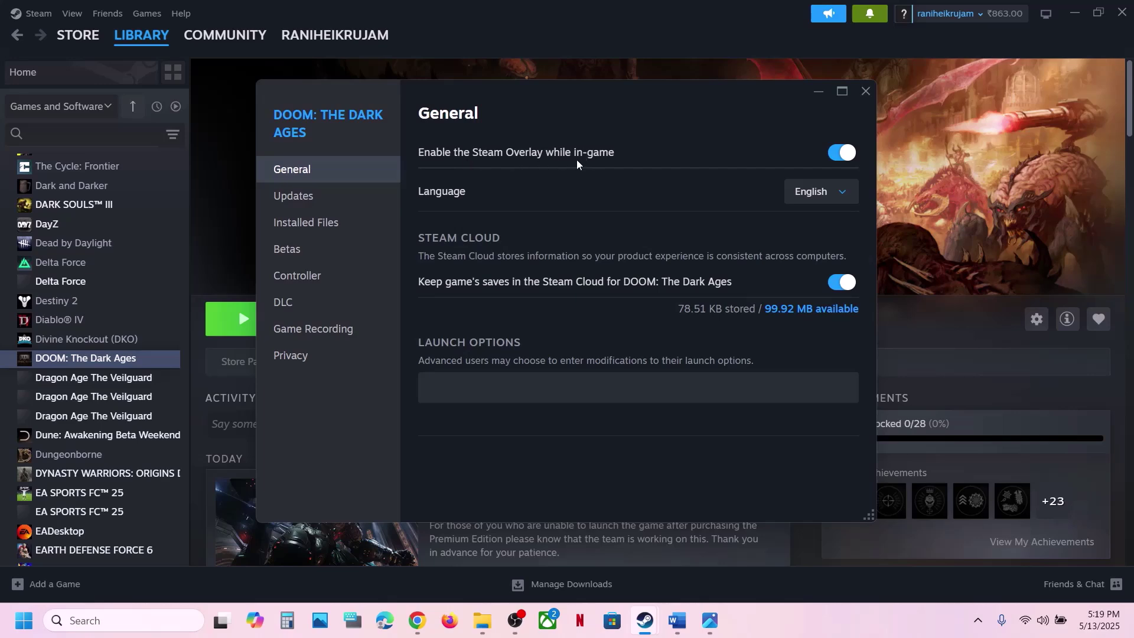
pyautogui.click(865, 91)
pyautogui.click(684, 605)
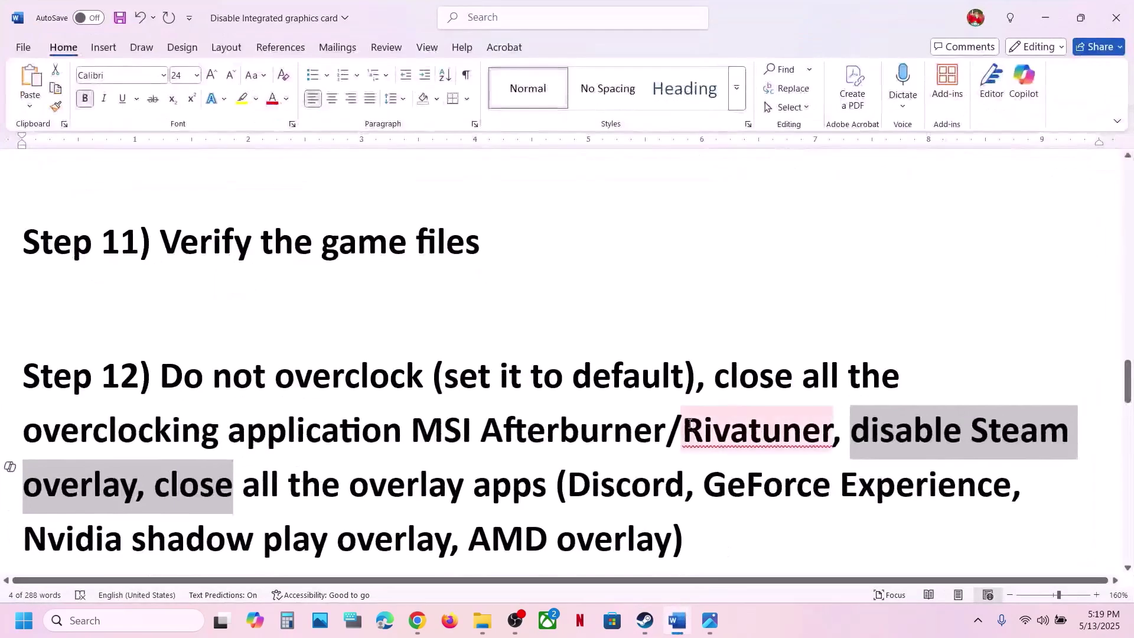
# Highlight Discord among the overlay apps in step 12, and open the NVIDIA App through Windows search for "nvi"
pyautogui.moveTo(566, 487); pyautogui.dragTo(652, 487)
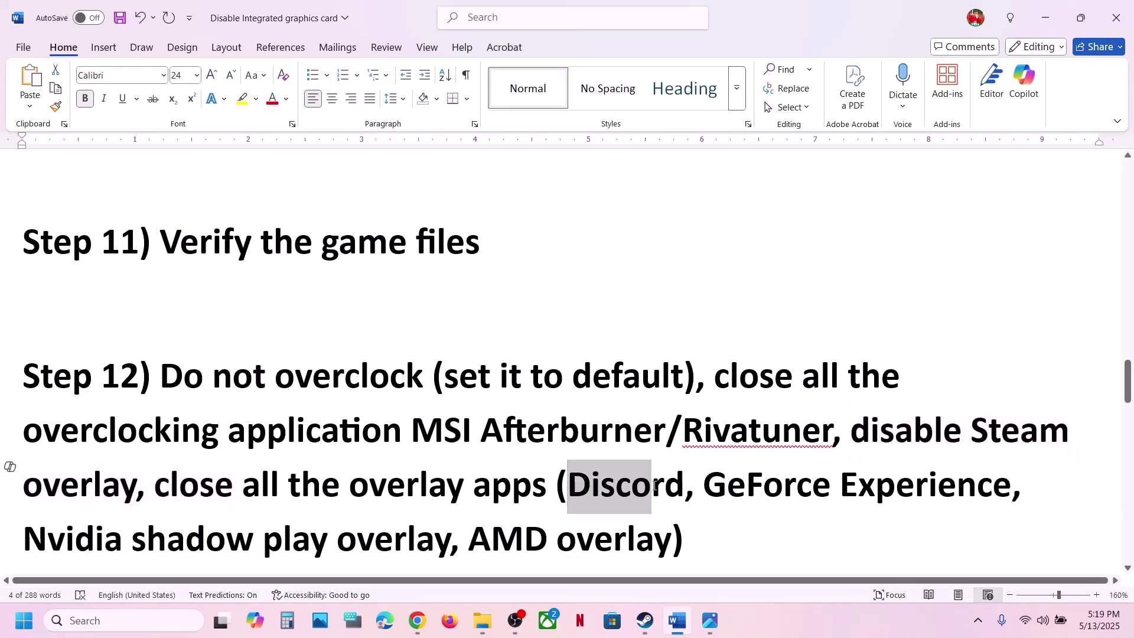
pyautogui.click(70, 620)
pyautogui.write('nvi')
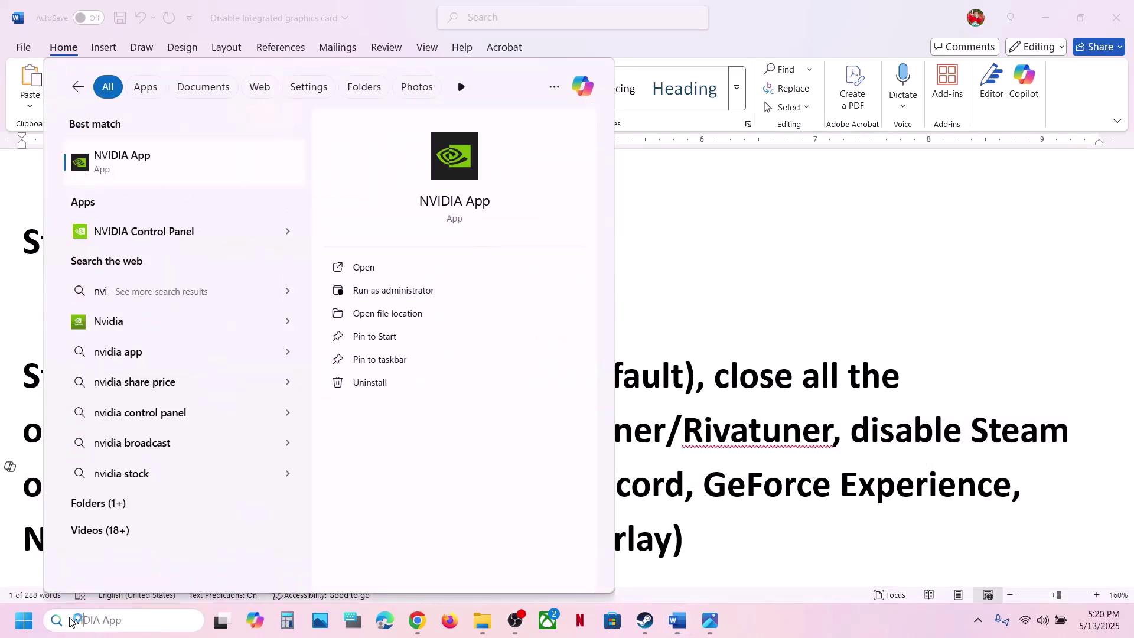
pyautogui.press('Return')
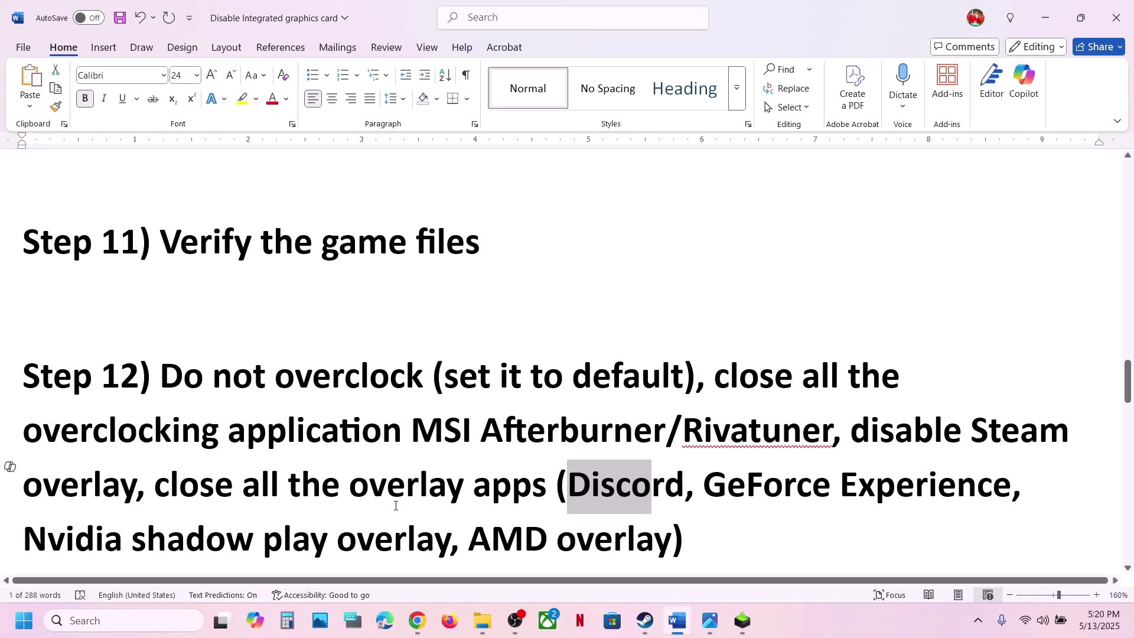
# Highlight "close all the overlay apps" in step 12 and the Visual C++ download link in step 13 of the Word document
pyautogui.moveTo(169, 488); pyautogui.dragTo(502, 488)
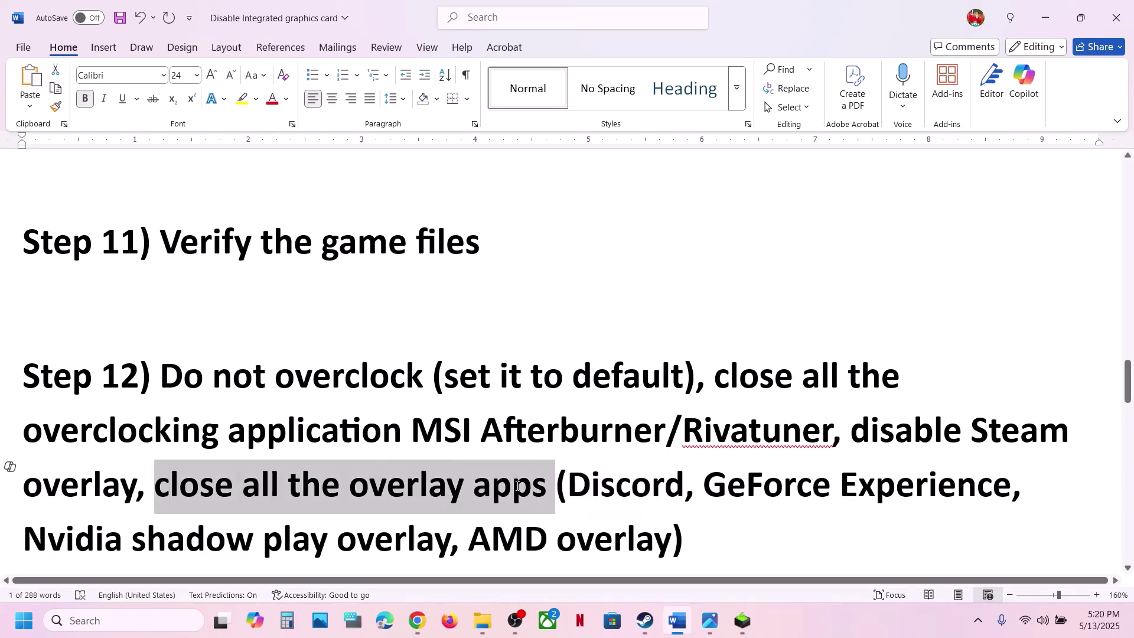
pyautogui.scroll(-5, 517, 487)
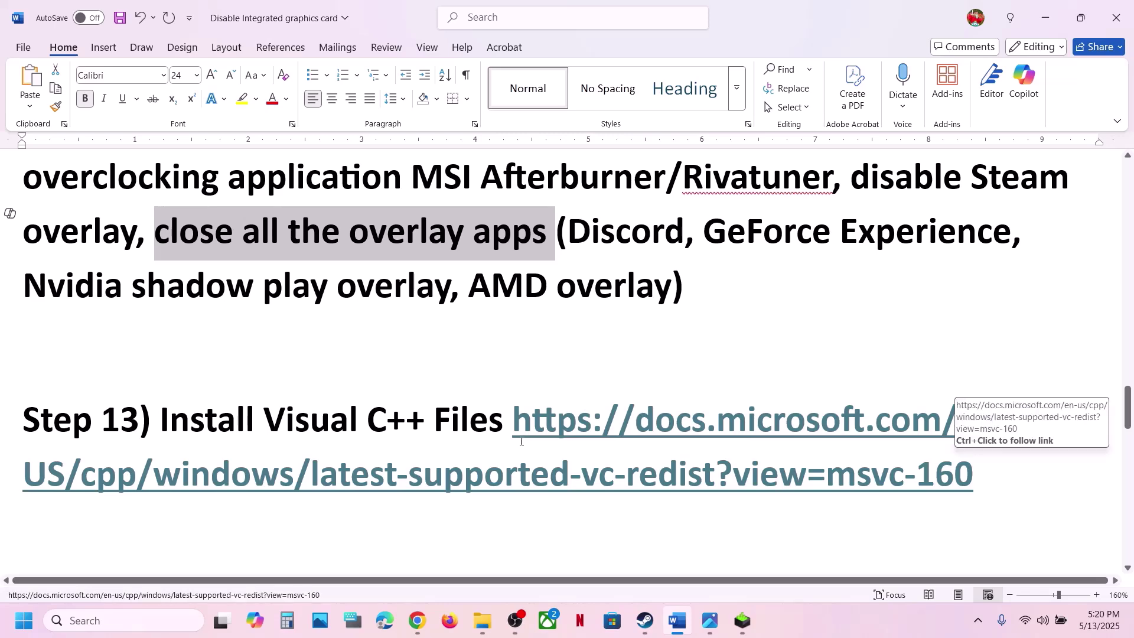
pyautogui.moveTo(436, 420); pyautogui.dragTo(867, 483)
# Open Windows Settings and check for updates in Windows Update
pyautogui.hotkey('alt', 'i')
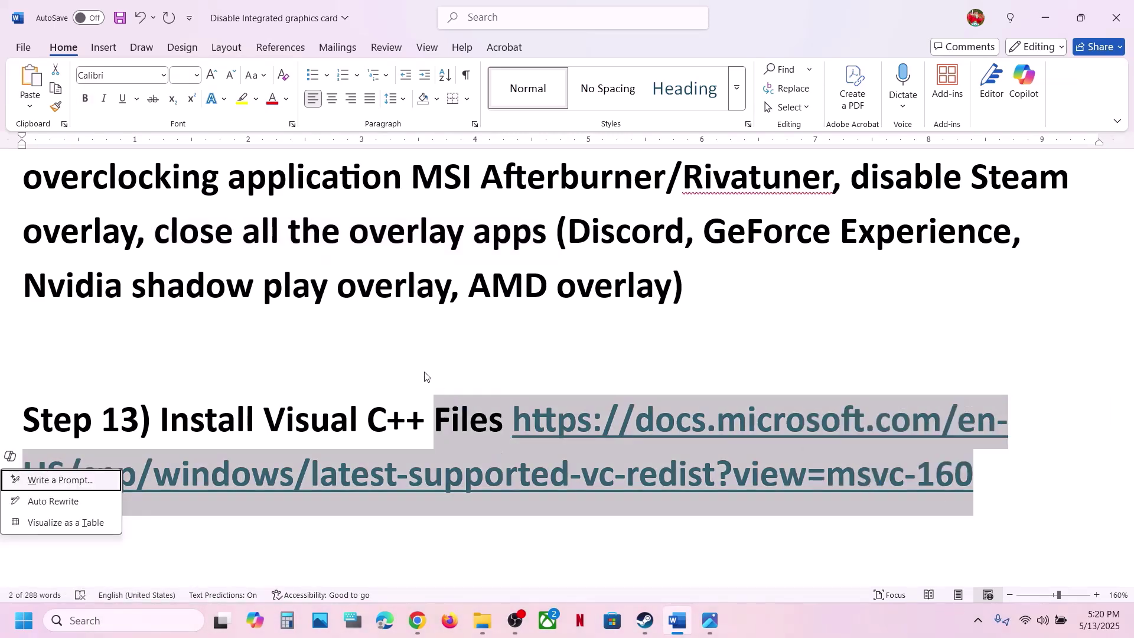
pyautogui.press('Escape')
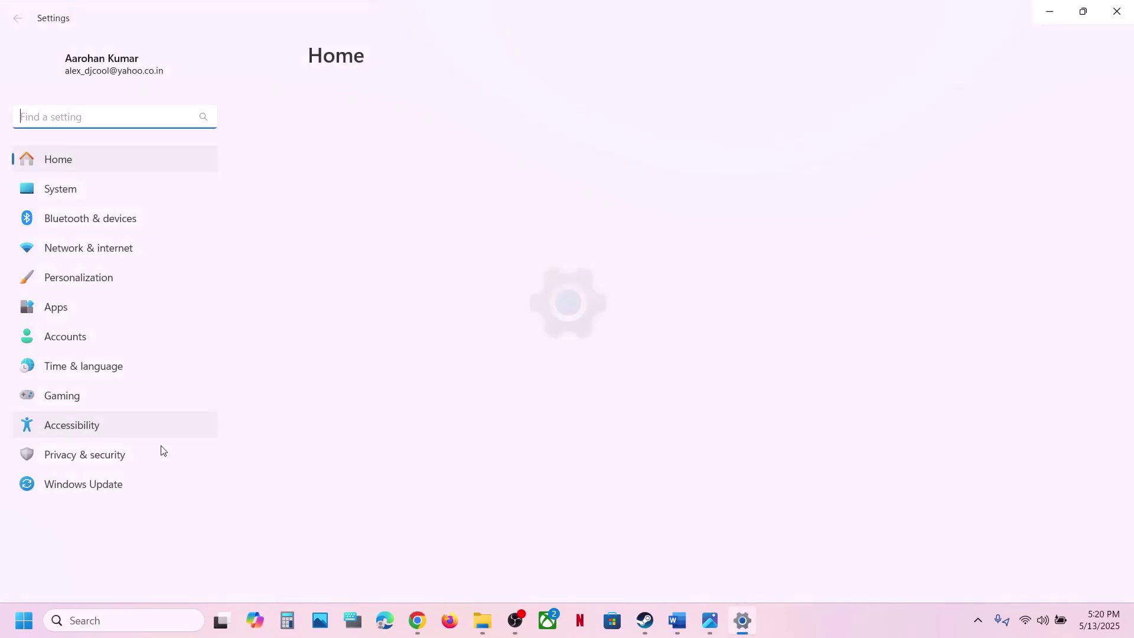
pyautogui.click(94, 487)
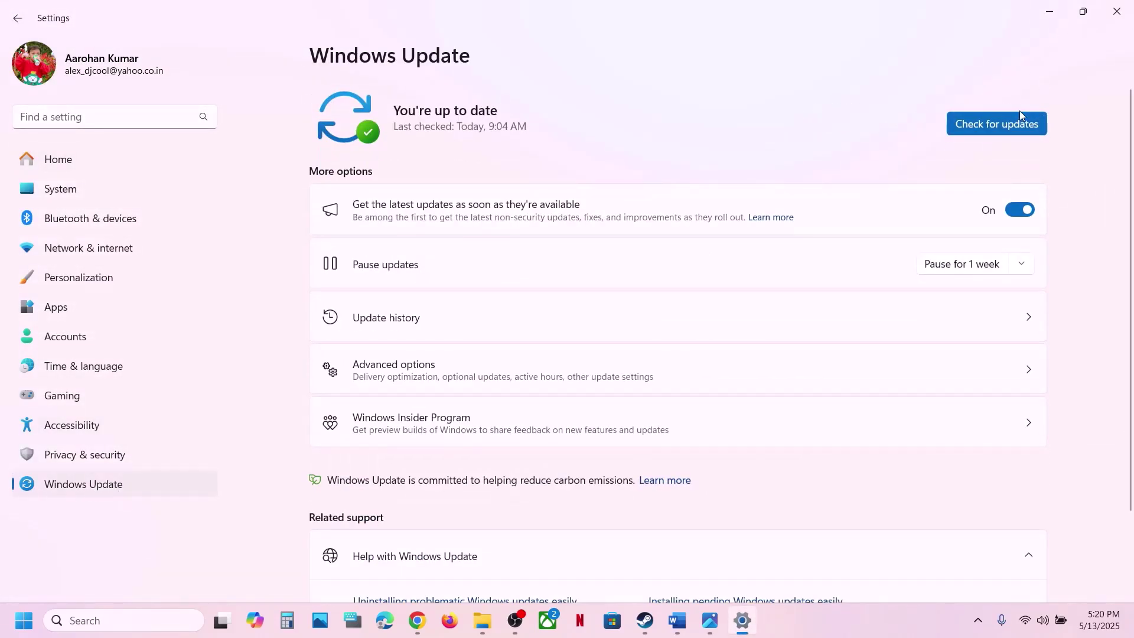
pyautogui.click(1004, 125)
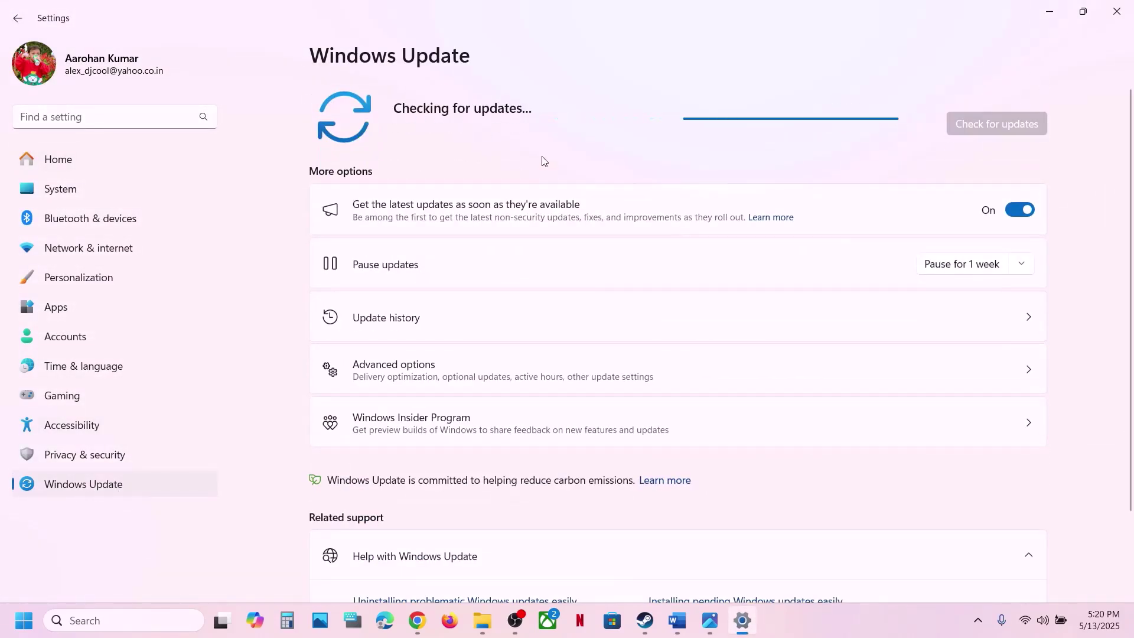
# View the Restart option among the Start menu's power choices, dismiss it without restarting, and return to the Word document
pyautogui.press('super')
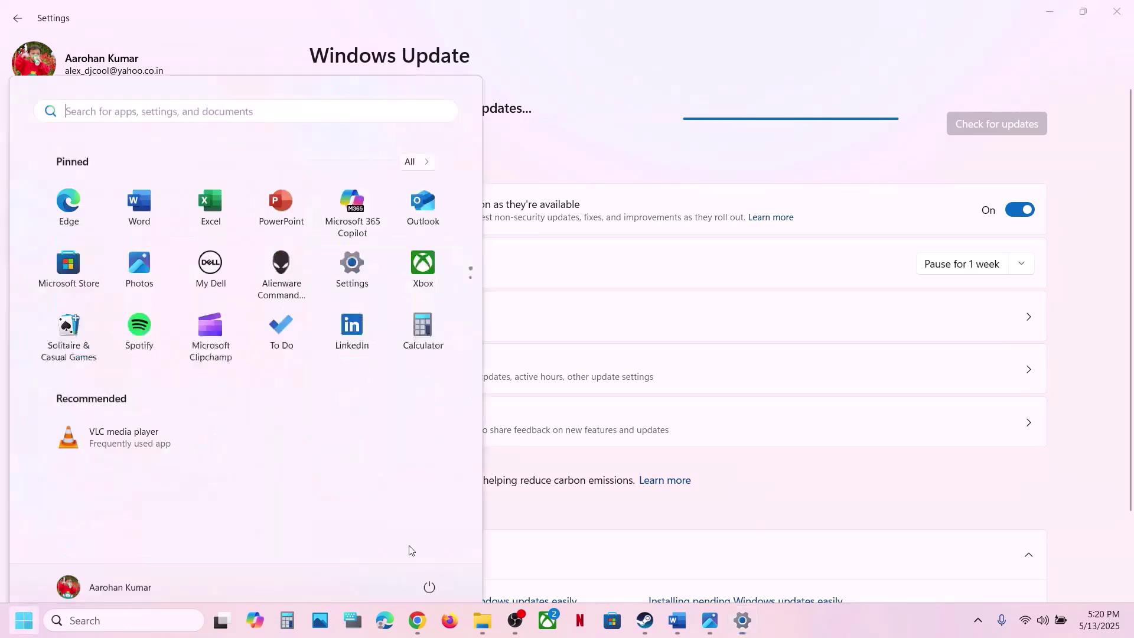
pyautogui.click(430, 570)
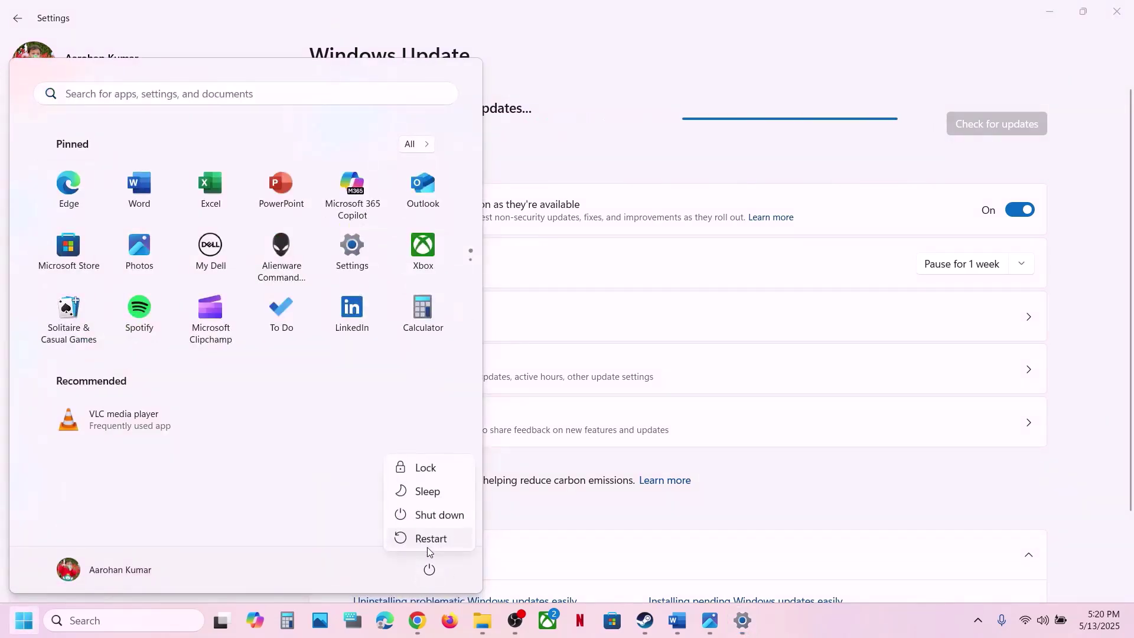
pyautogui.press('Escape')
pyautogui.click(880, 498)
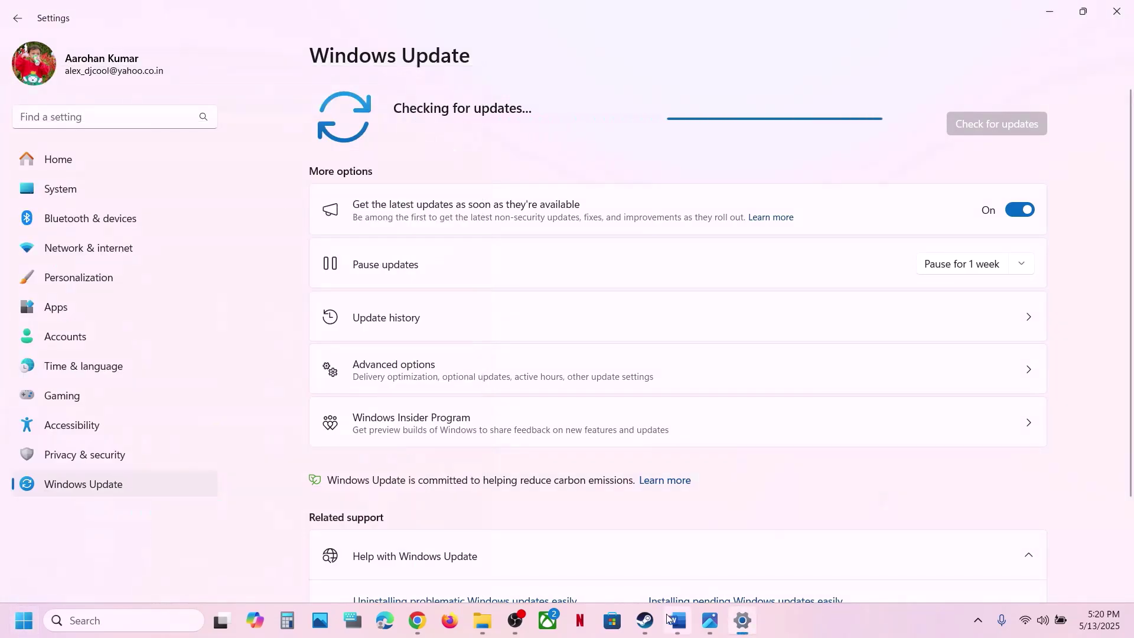
pyautogui.click(677, 620)
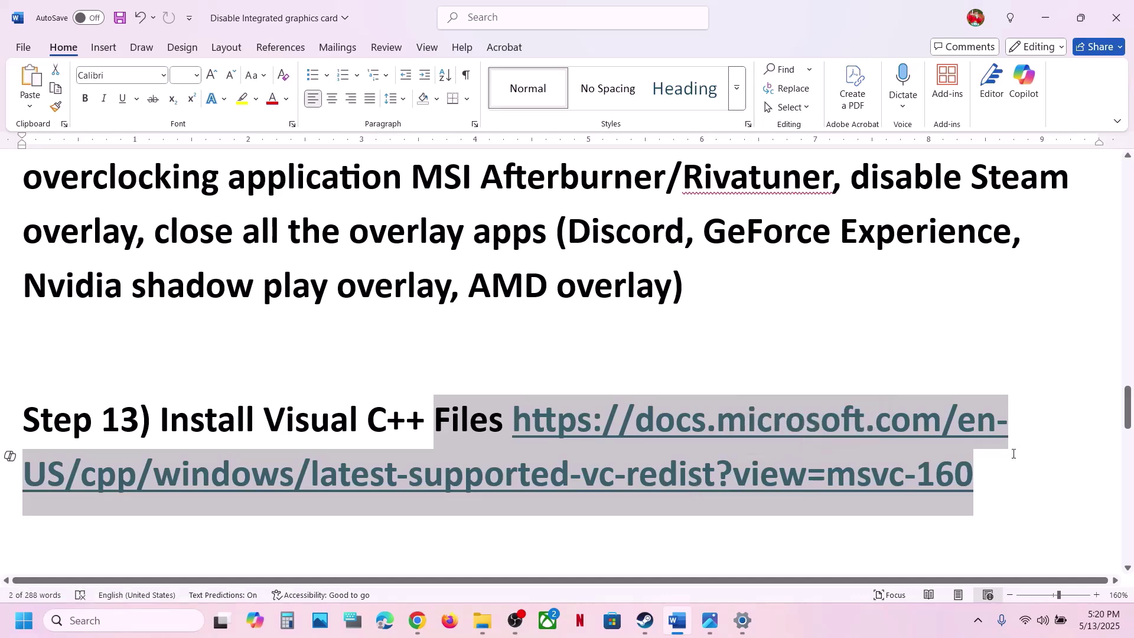
# Copy the Visual C++ link from step 13 and open learn.microsoft.com/en-us/cpp/windows/latest-supported-vc-redist?view=msvc-160 in a new Chrome tab
pyautogui.click(998, 469)
pyautogui.keyDown('shift'); pyautogui.click(589, 429); pyautogui.keyUp('shift')
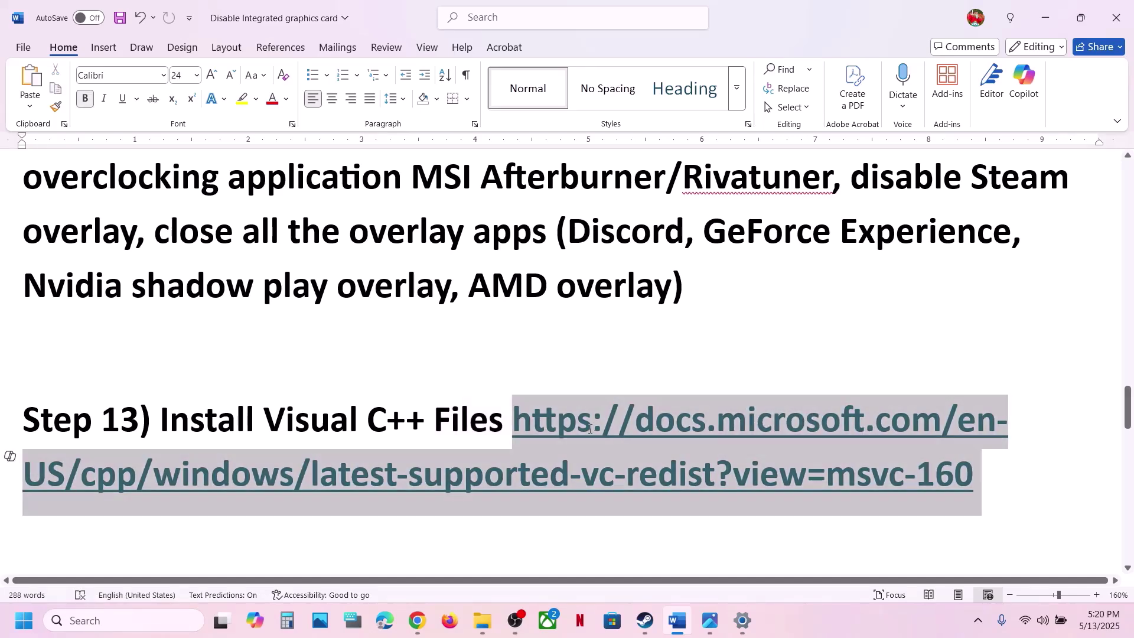
pyautogui.click(420, 622)
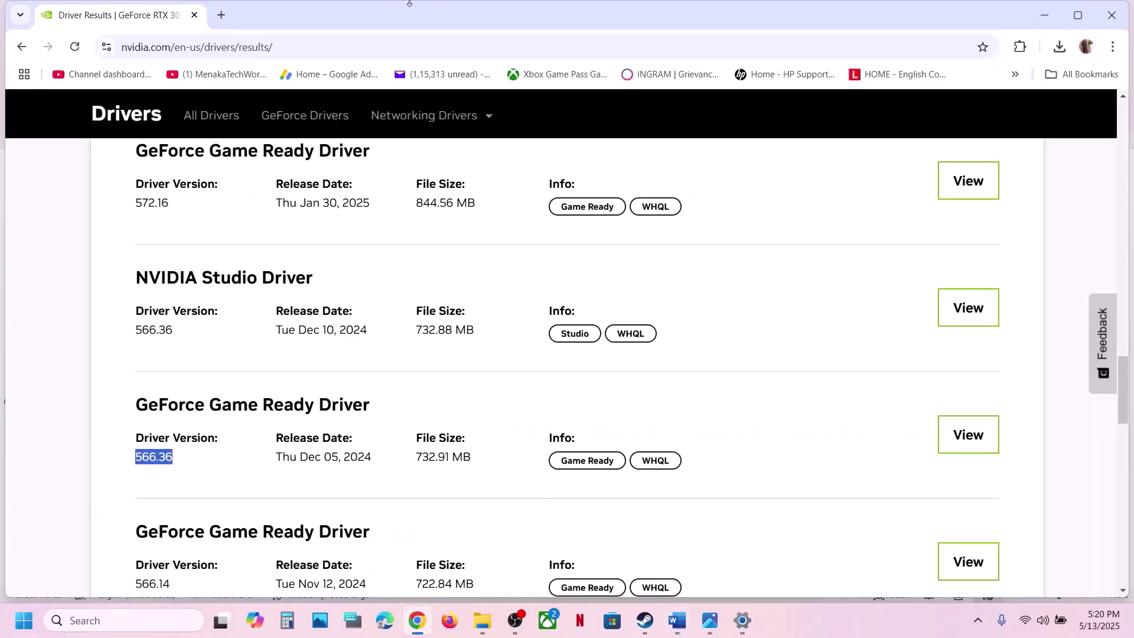
pyautogui.click(221, 15)
pyautogui.write('https://learn.microsoft.com/en-us/cpp/windows/latest-supported-vc-redist?view=msvc-160')
pyautogui.press('Return')
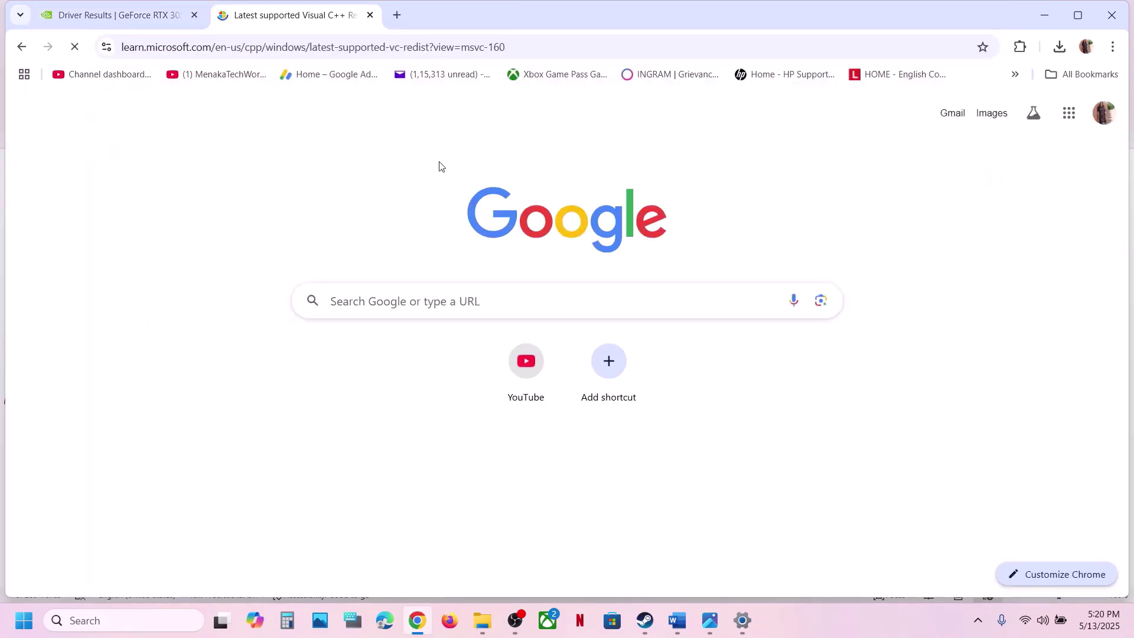
# Download the X86 and X64 Visual C++ 2015-2022 Redistributable installers from the latest-version table and install both packages
pyautogui.scroll(-15, 511, 298)
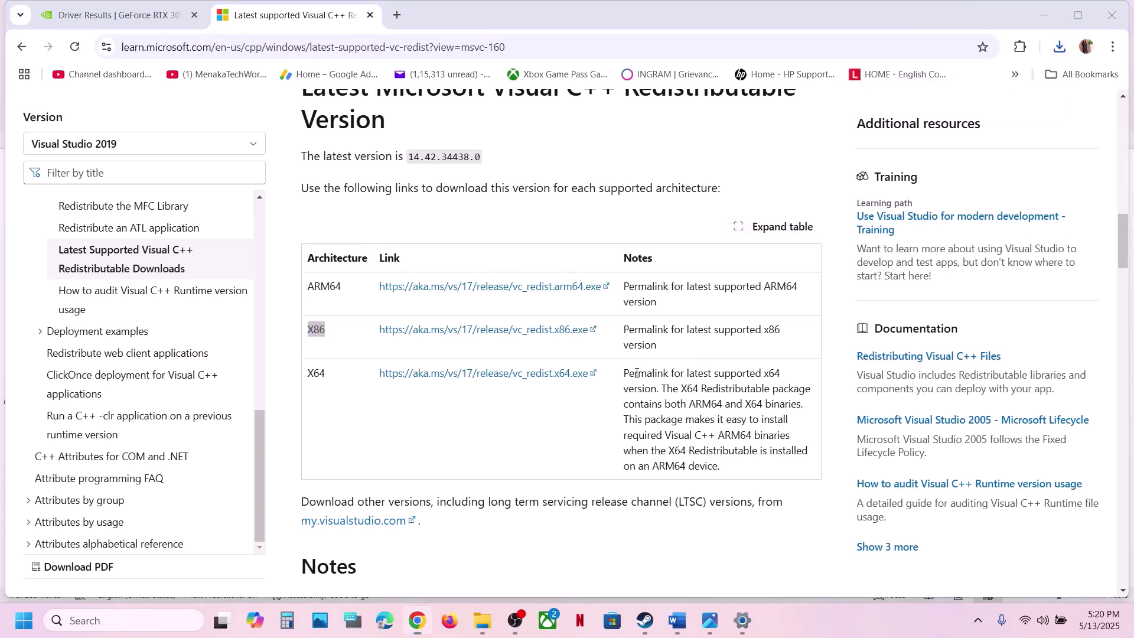
pyautogui.click(590, 389)
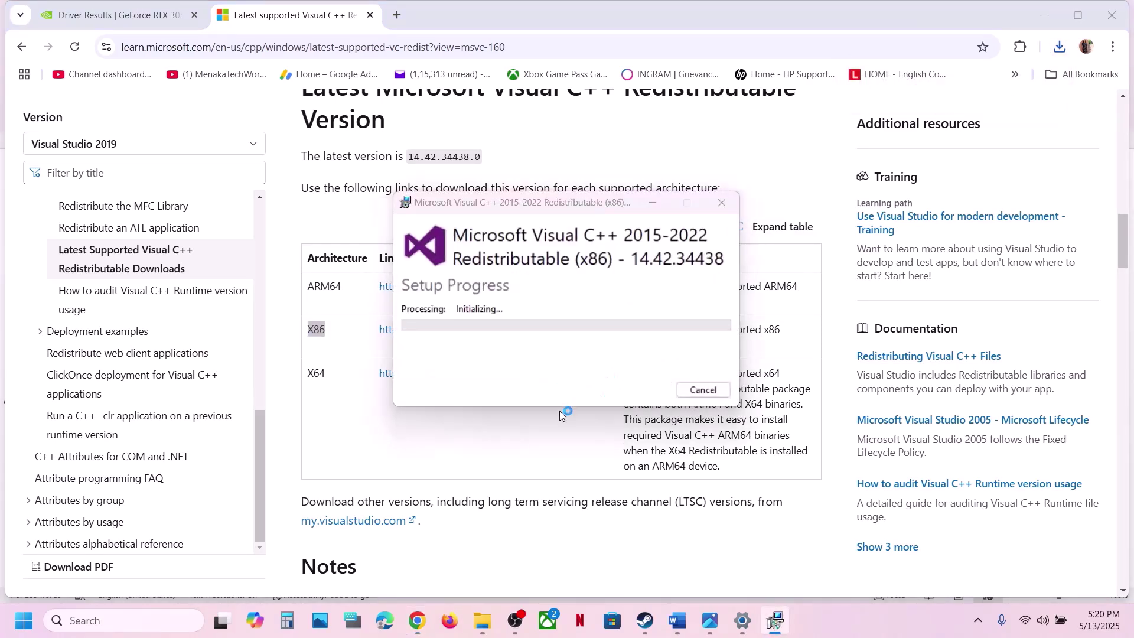
pyautogui.doubleClick(317, 373)
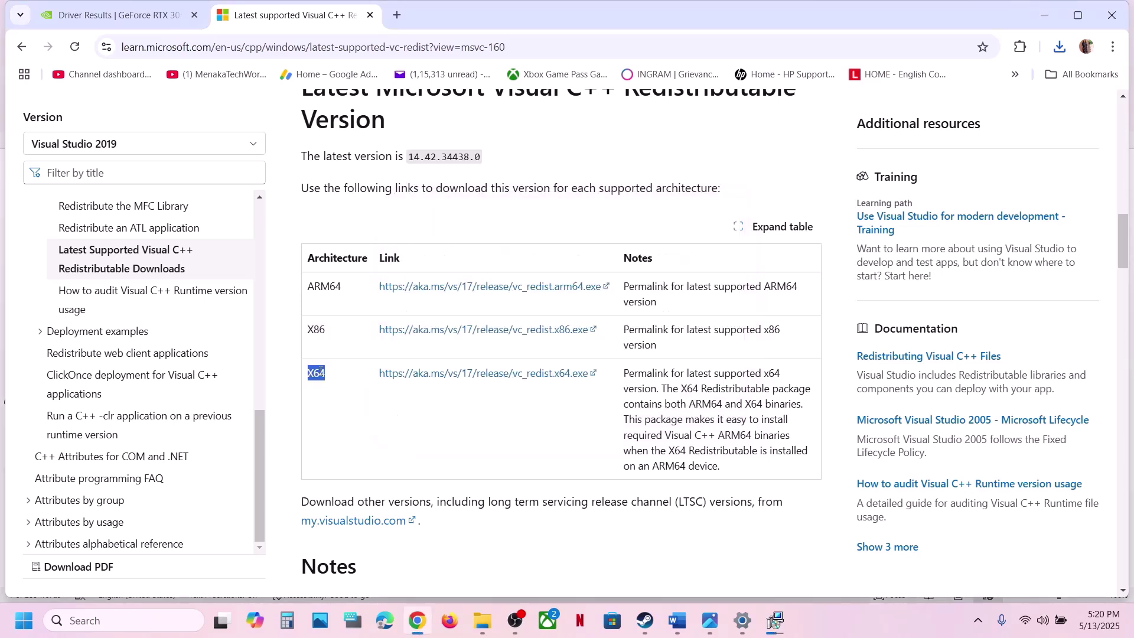
pyautogui.click(462, 374)
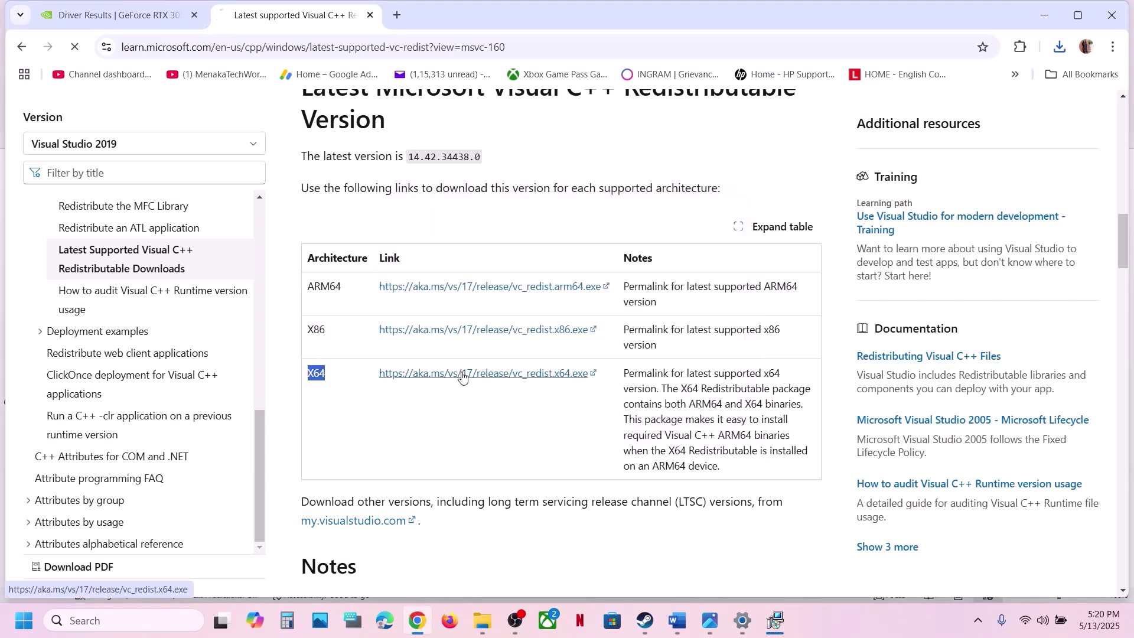
pyautogui.click(1060, 52)
pyautogui.click(921, 112)
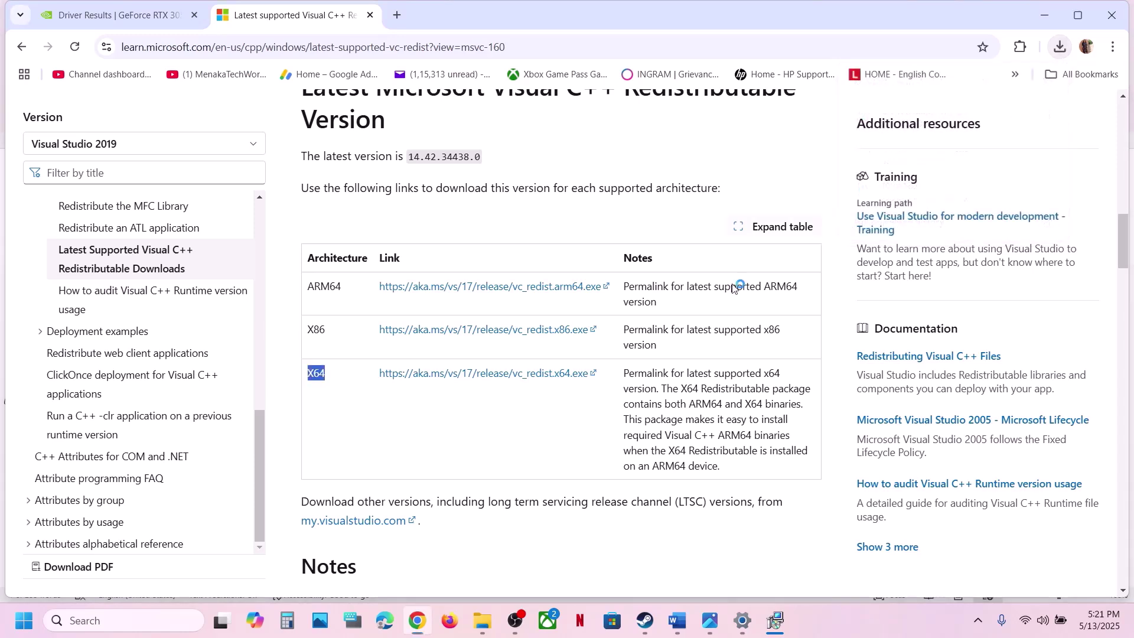
pyautogui.click(583, 390)
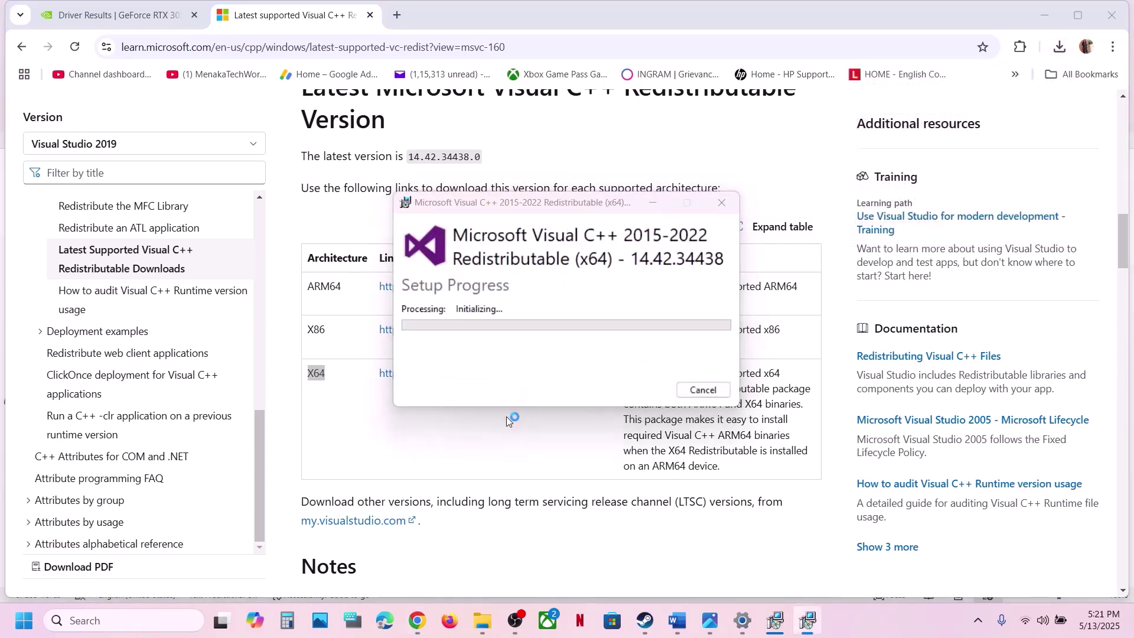
# Separate the overlapping x86 and x64 Visual C++ setup windows and close both
pyautogui.click(653, 204)
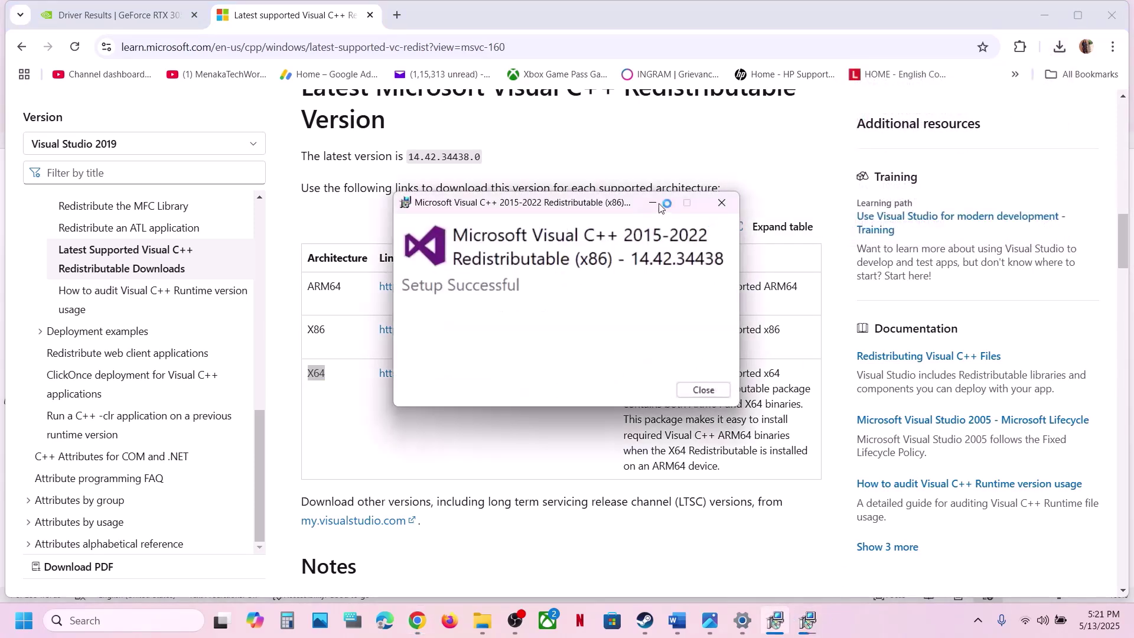
pyautogui.moveTo(562, 203); pyautogui.dragTo(873, 210)
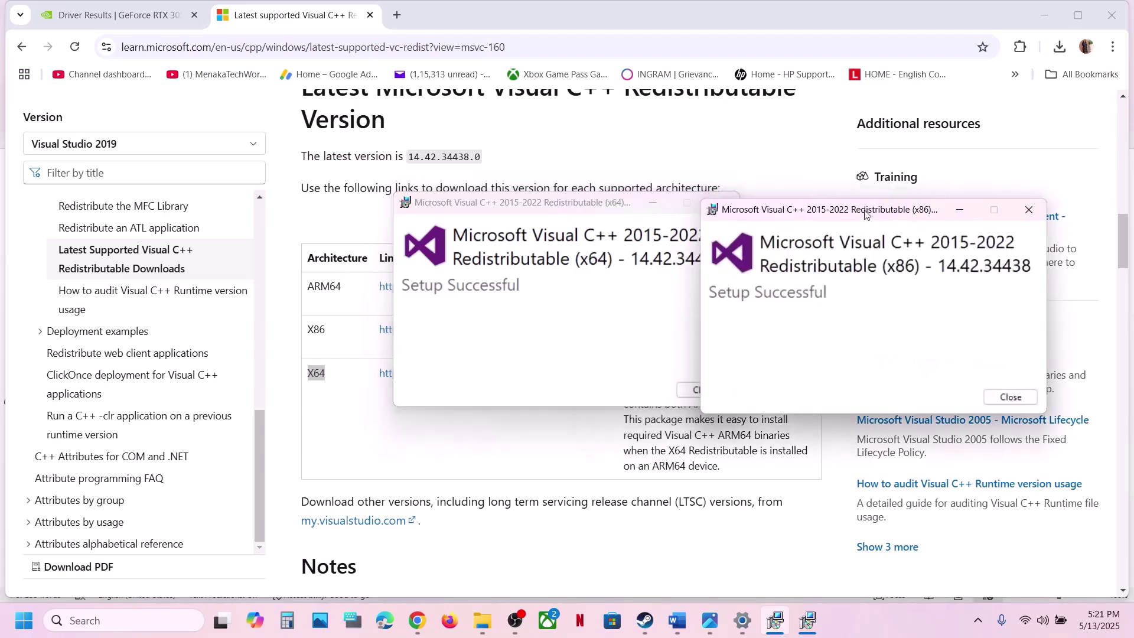
pyautogui.click(585, 363)
pyautogui.click(704, 389)
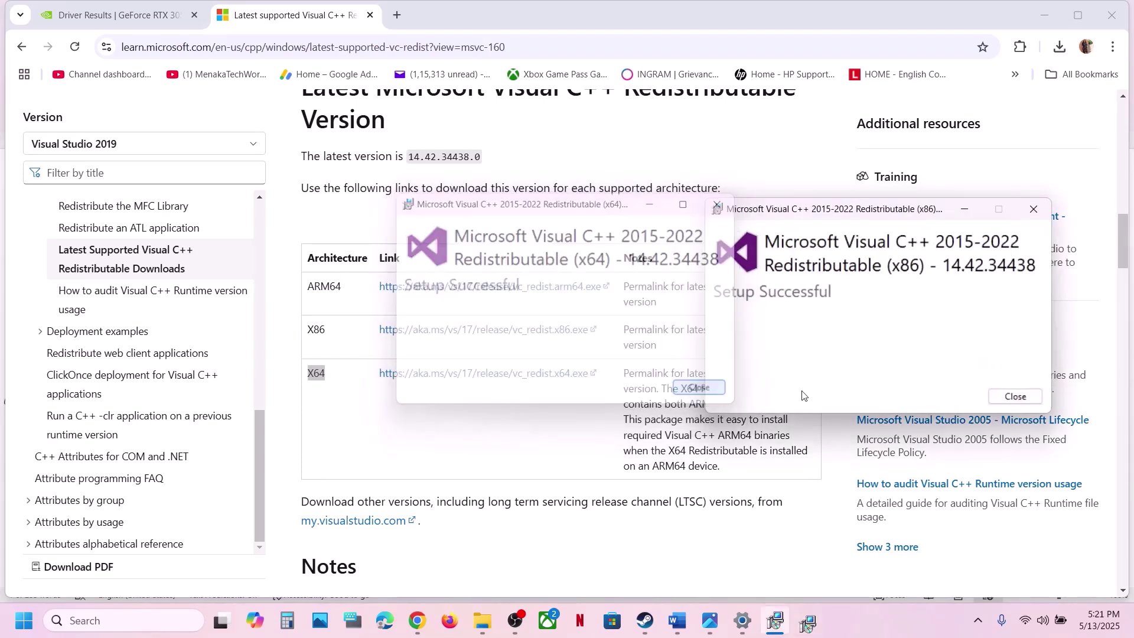
pyautogui.click(1015, 396)
# View the Restart option among the Windows power choices and dismiss it without restarting
pyautogui.click(30, 628)
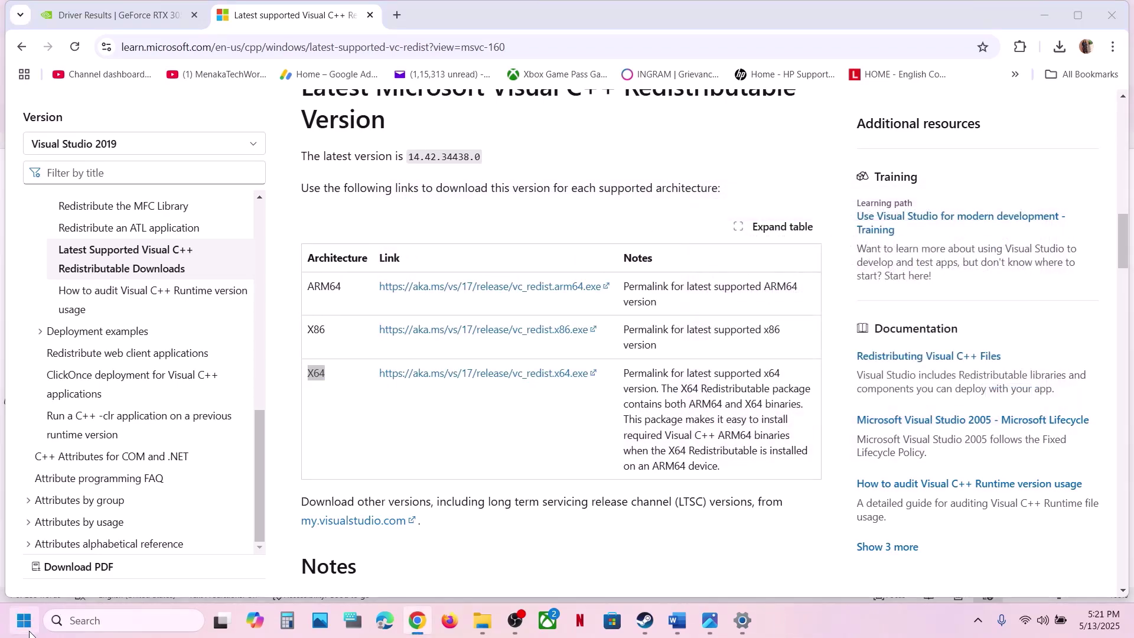
pyautogui.click(431, 571)
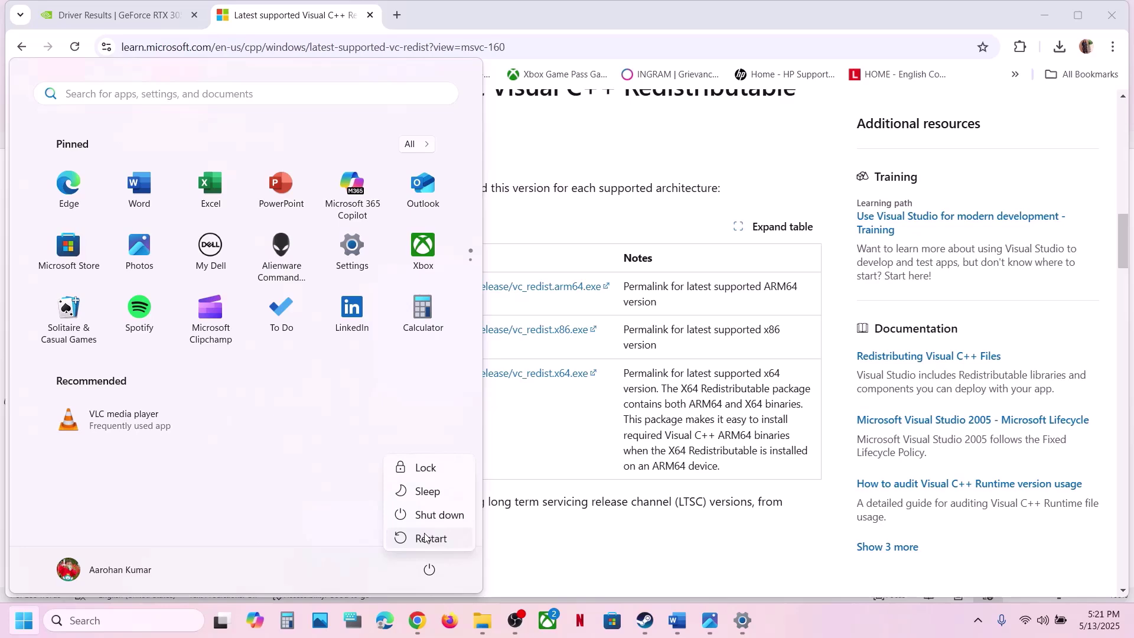
pyautogui.click(655, 541)
# View the DOOM: The Dark Ages library page in Steam, and return to the Word document at step 14 about virtual memory
pyautogui.click(644, 620)
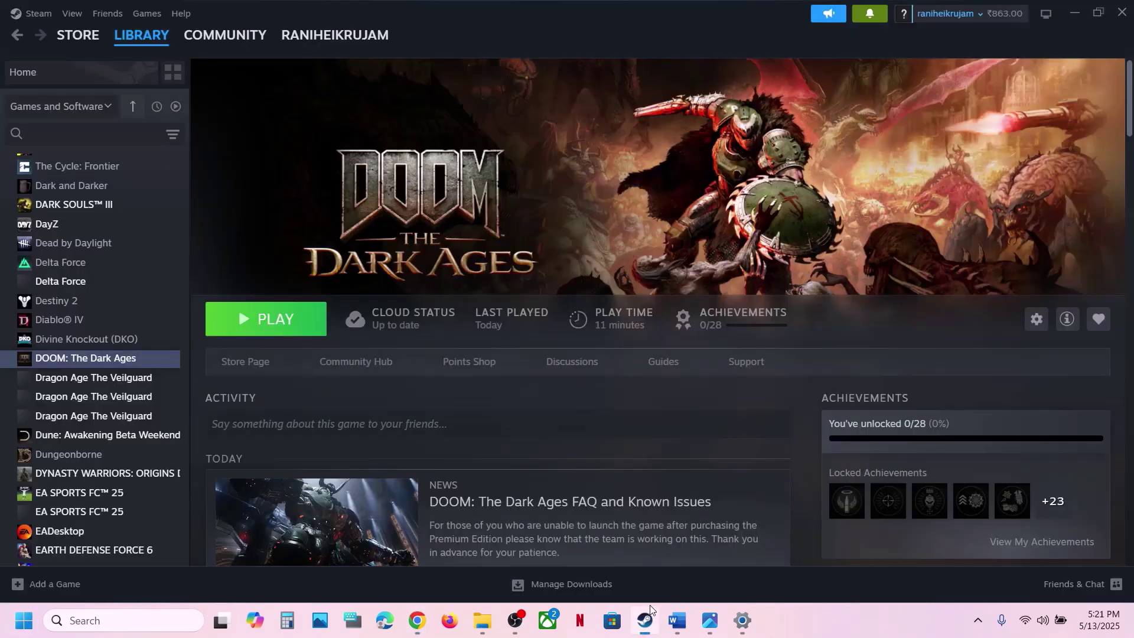
pyautogui.click(690, 620)
pyautogui.scroll(-3, 528, 439)
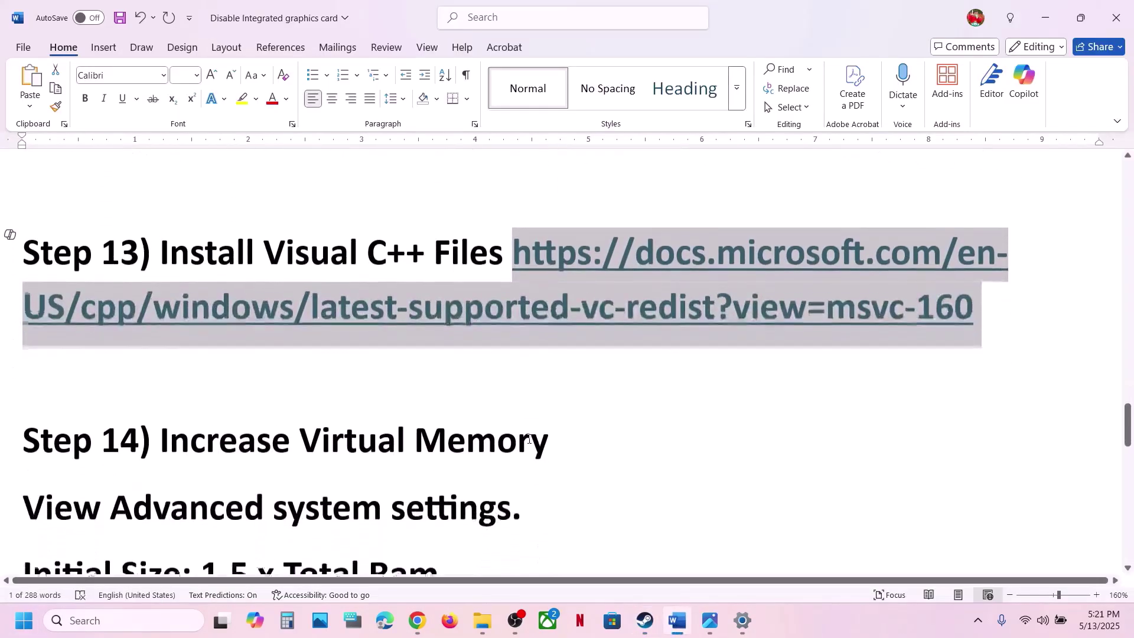